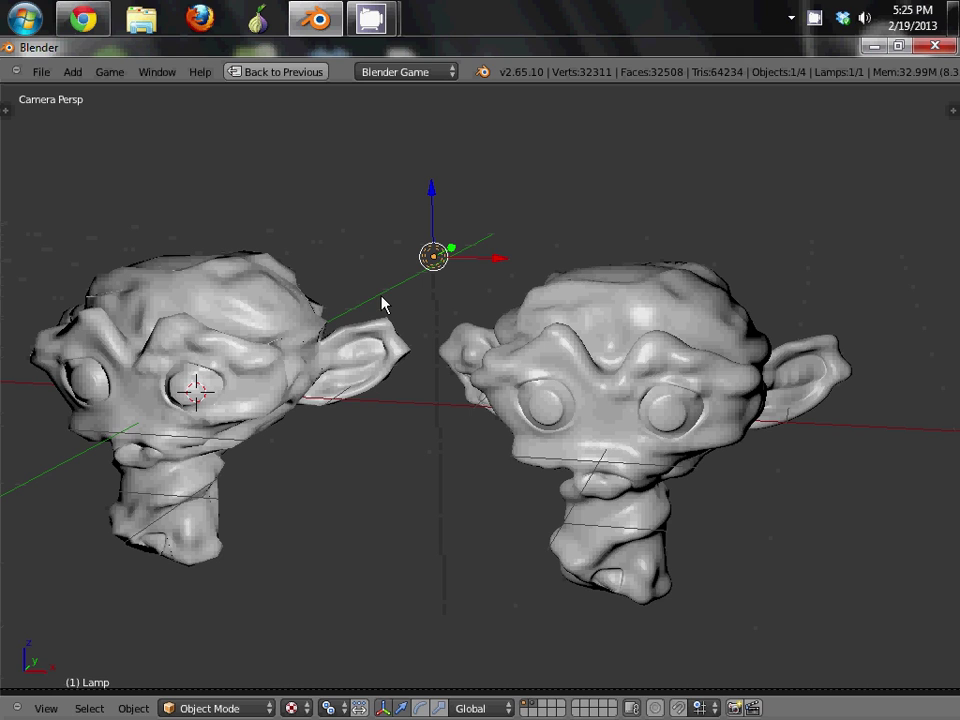
- Deselect the monkey heads and run the game engine preview to examine both under the moving light, leaving the preview at the end
right_click(305, 345)
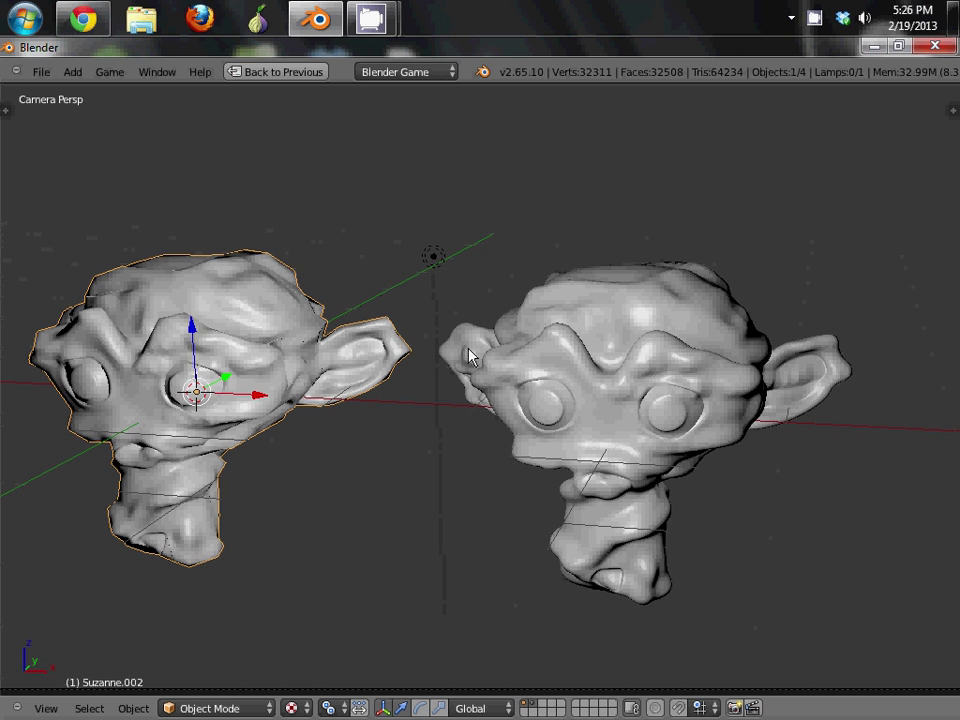
right_click(675, 347, "shift")
right_click(313, 362)
key("a")
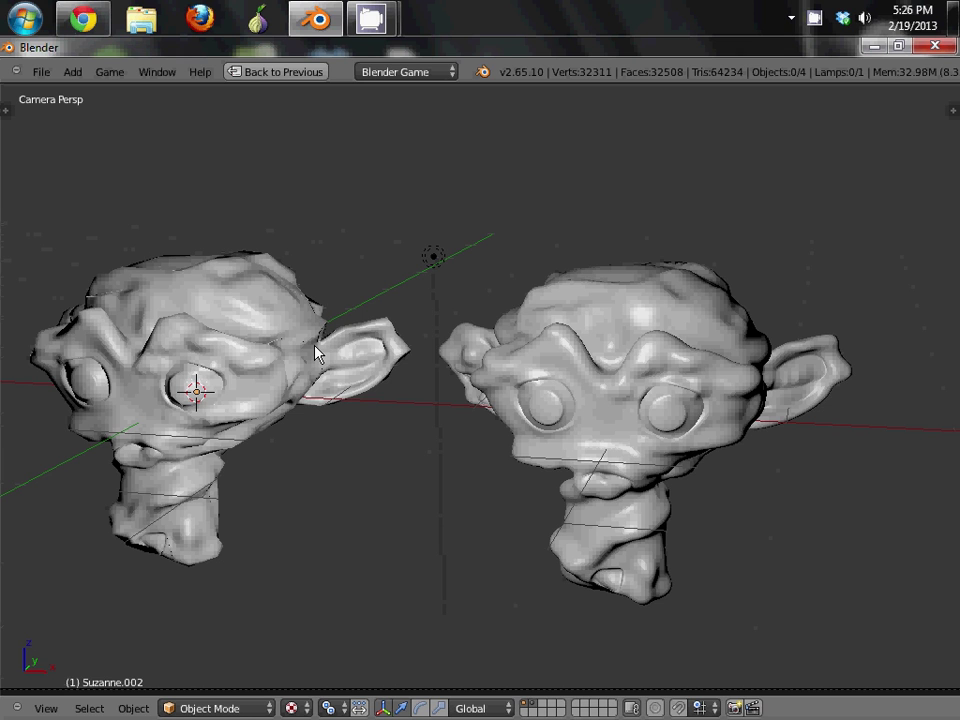
key("p")
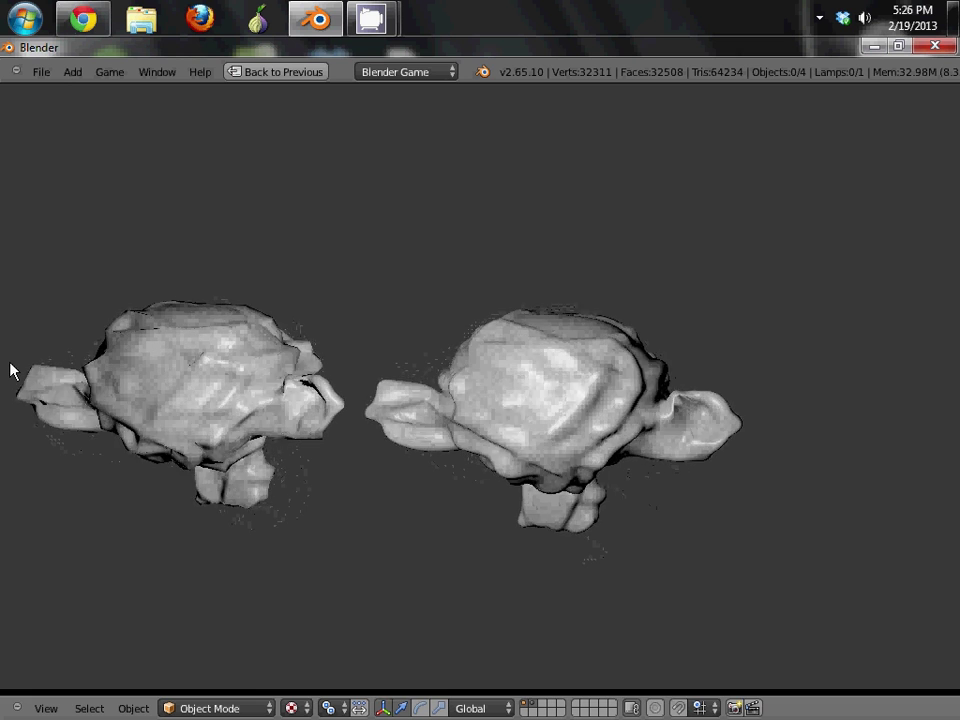
key("Escape")
- Compare the mesh density of the low-poly and high-poly monkey heads by viewing each one in Edit Mode
right_click(190, 323)
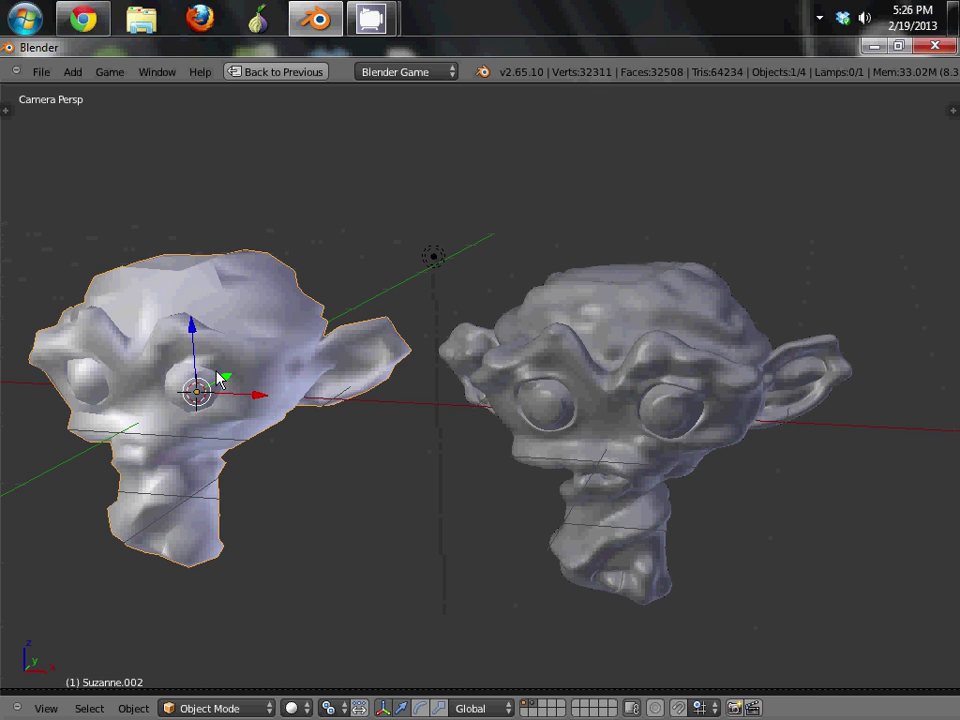
key("Tab")
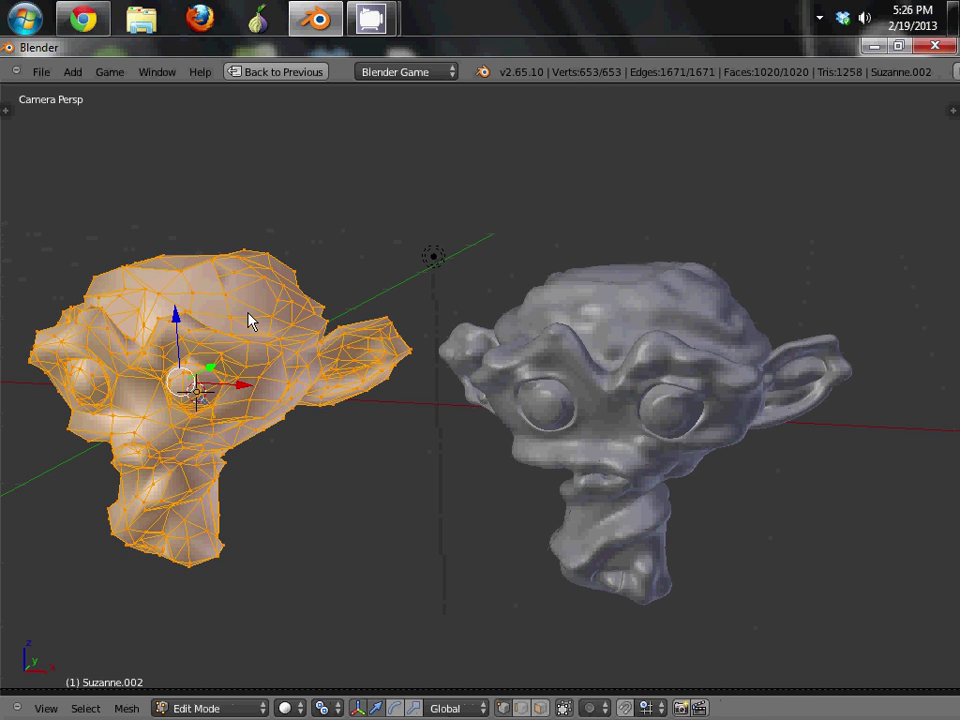
key("Tab")
key("Tab")
key("Tab")
right_click(551, 358)
key("Tab")
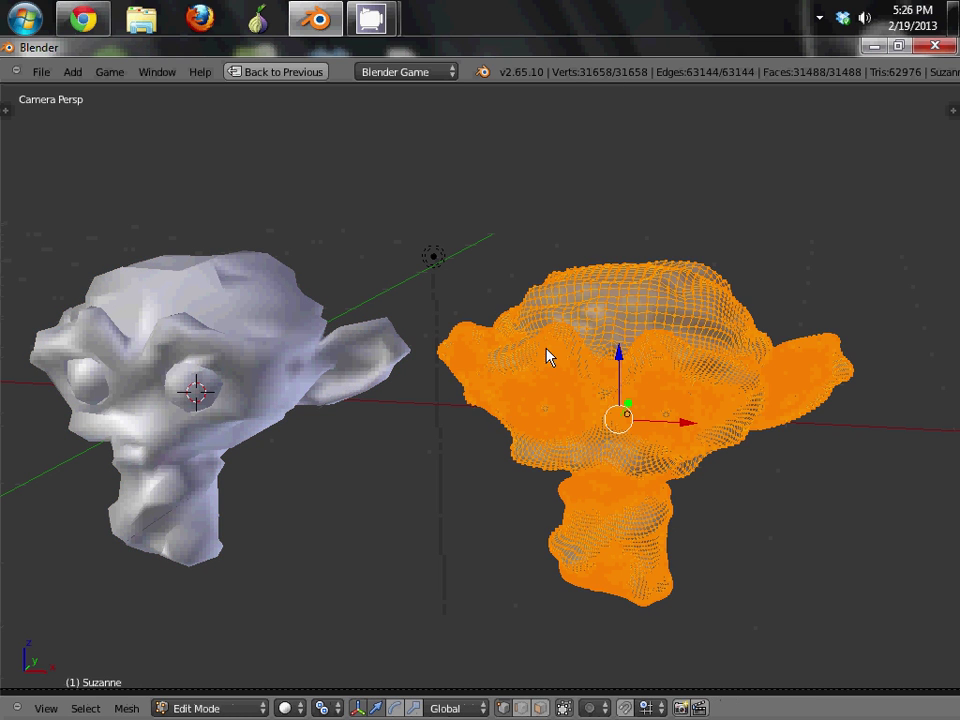
key("Tab")
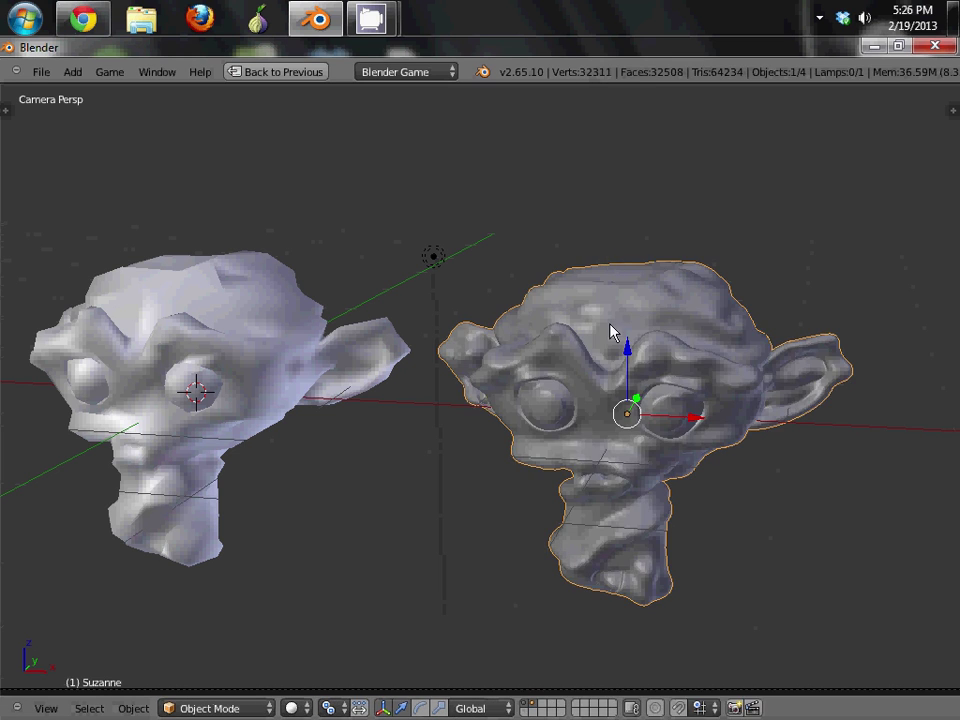
key("Tab")
key("Tab")
right_click(242, 388)
key("Tab")
key("Tab")
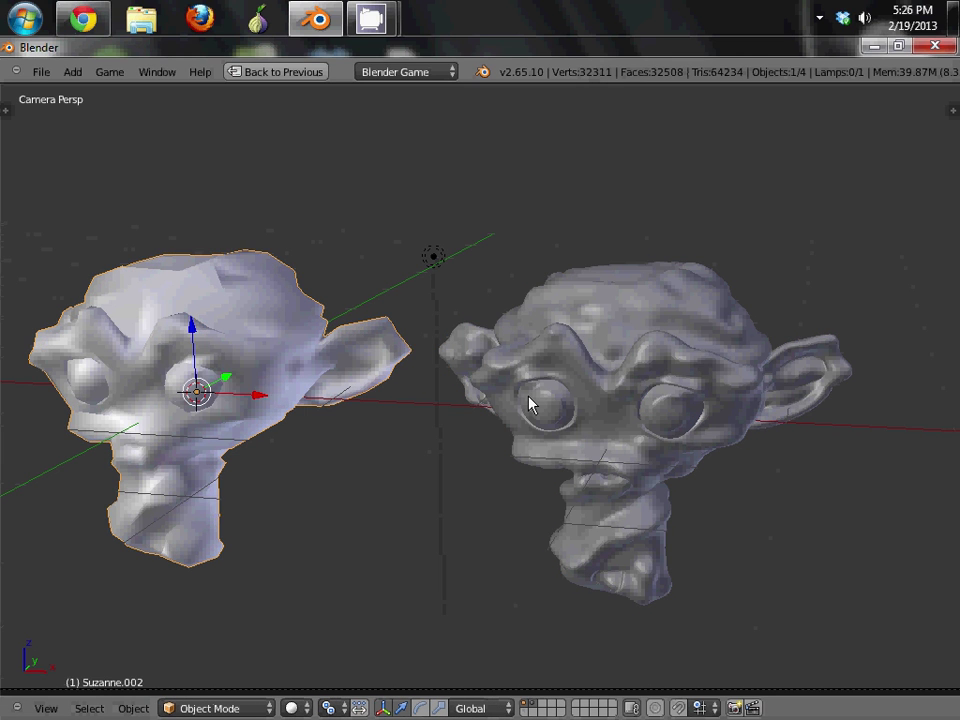
- Join the two monkey heads into one object and inspect the combined vertices in Edit Mode
right_click(530, 403, "shift")
key("ctrl+j")
key("Tab")
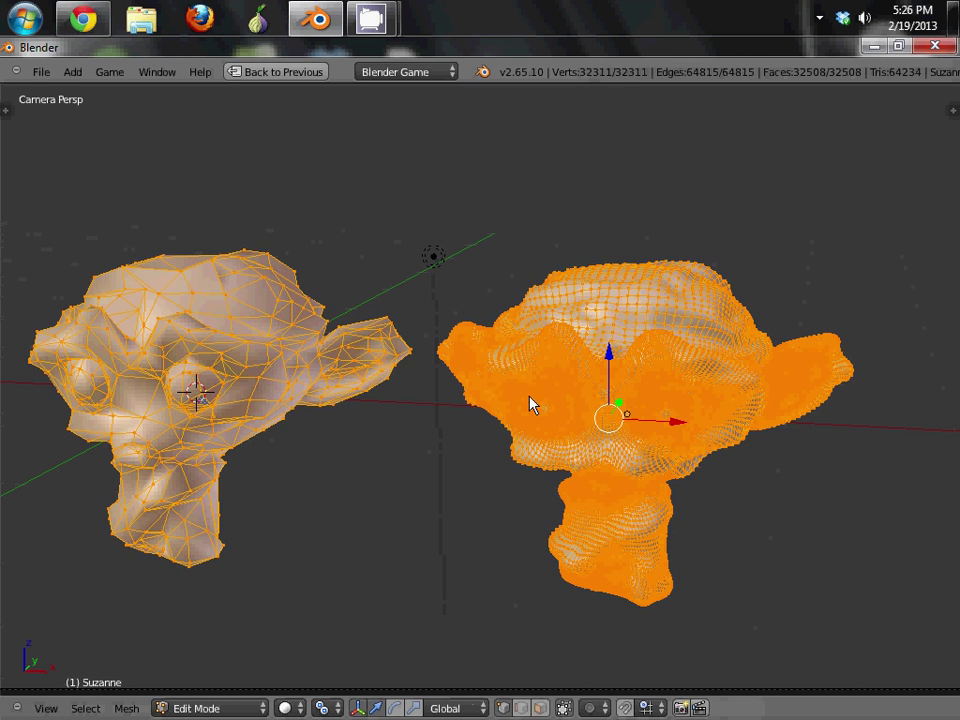
key("a")
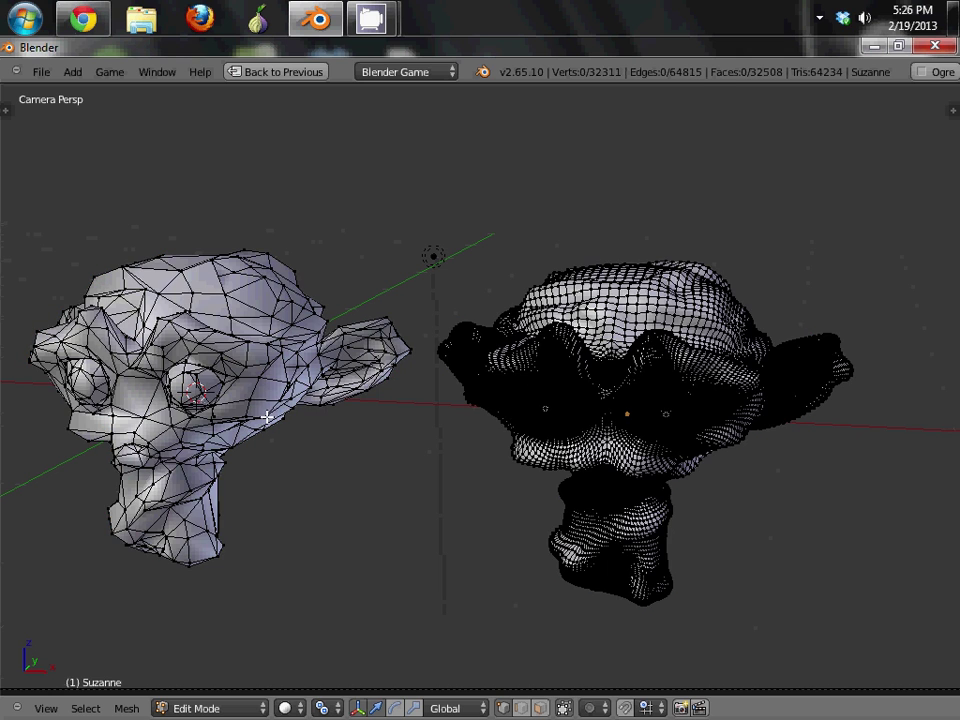
key("a")
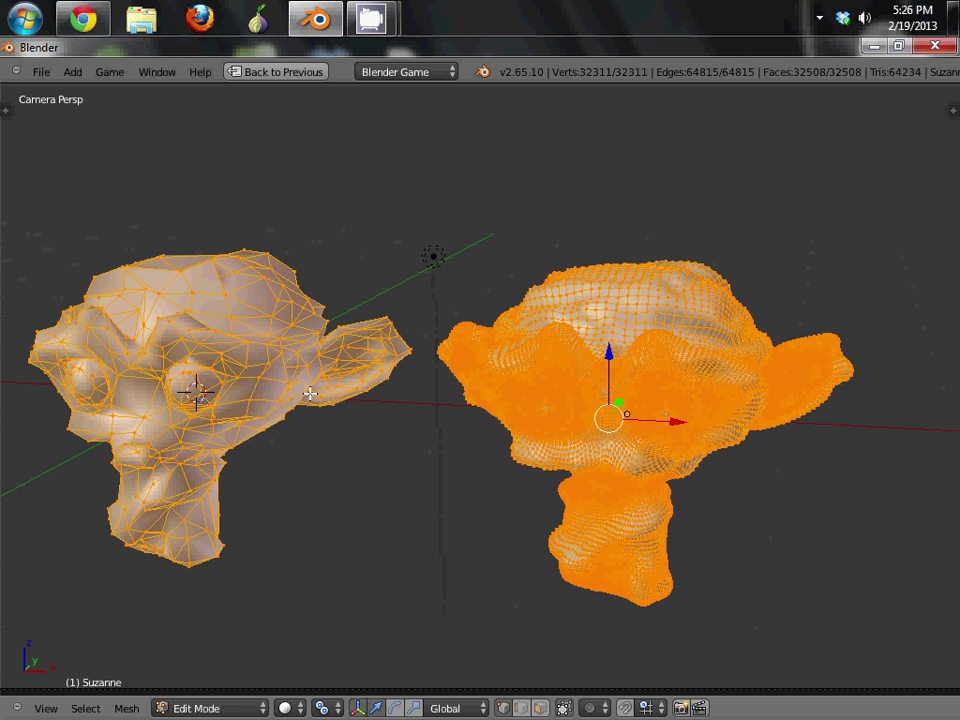
key("Tab")
key("Tab")
right_click(220, 265)
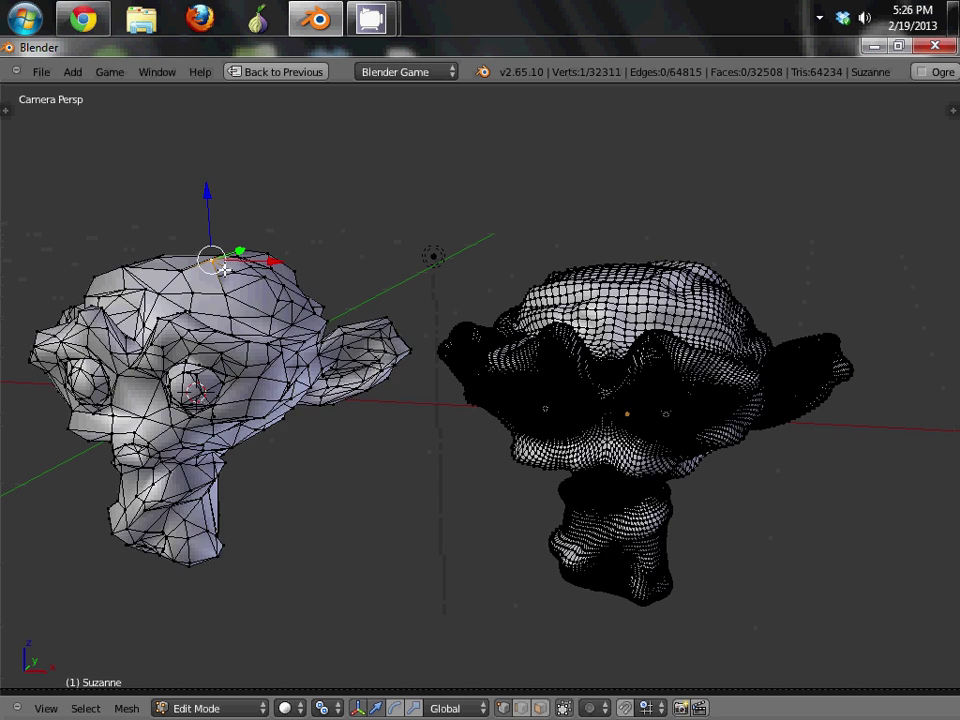
key("z")
right_click(216, 280)
key("z")
key("Tab")
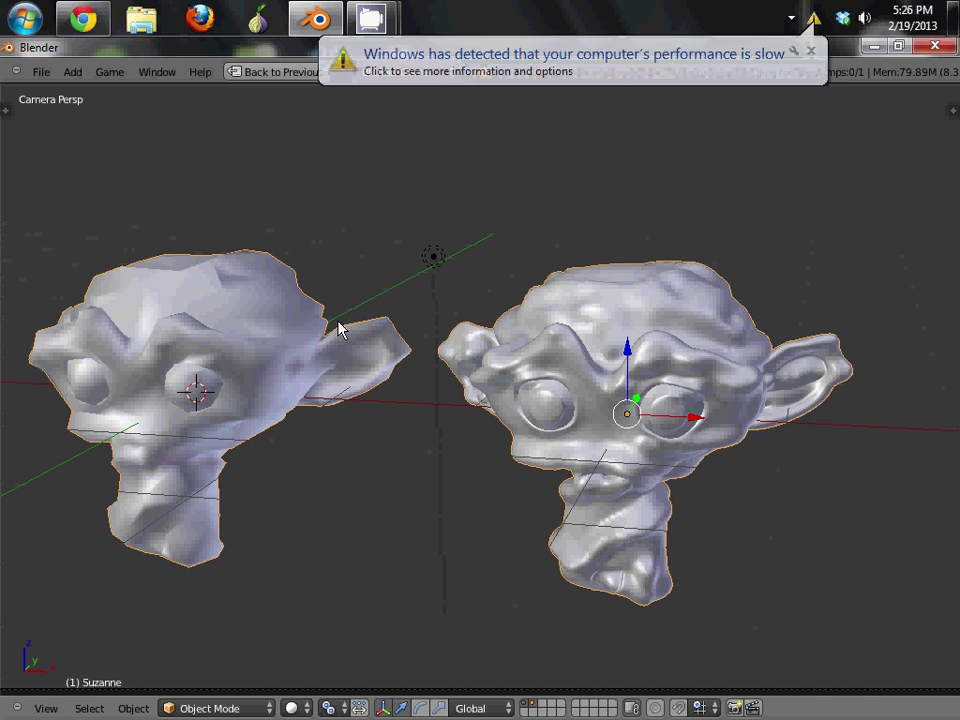
- Undo the join of the two heads and return the viewport to textured shading with the low-poly head selected
left_click(812, 50)
left_click(128, 414)
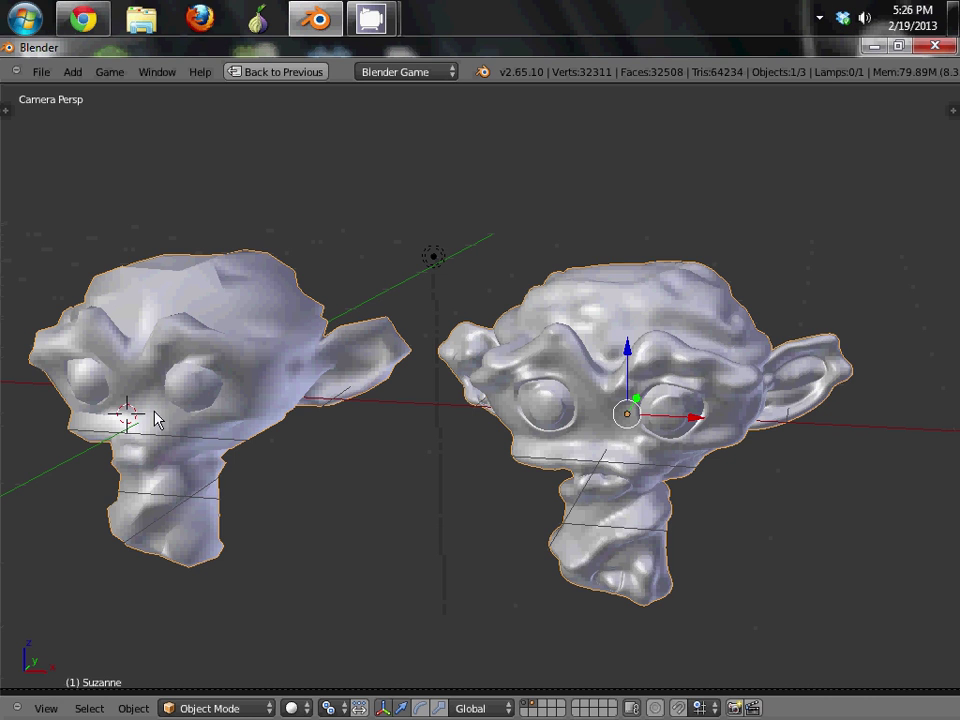
right_click(205, 402)
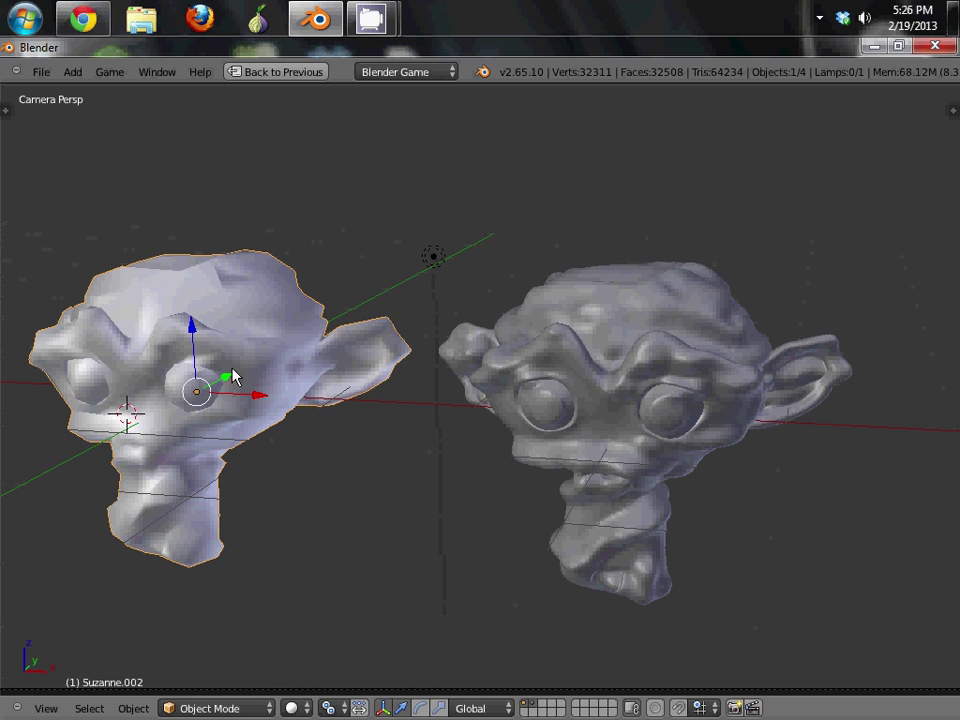
key("ctrl+s")
left_click(893, 141)
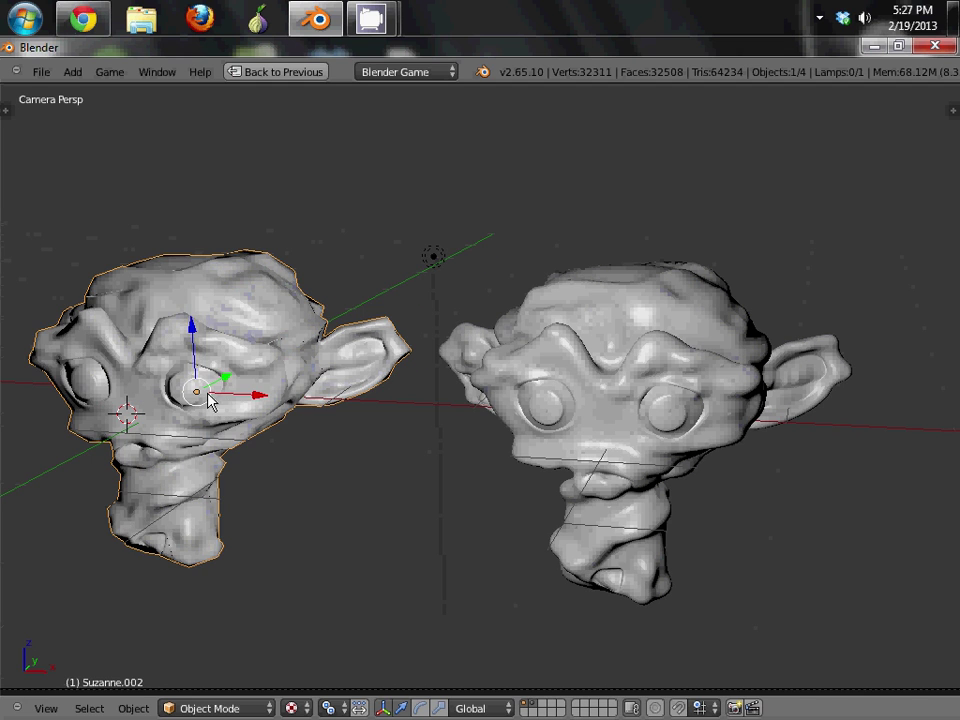
- Subdivide the entire mesh of the low-poly monkey head in Edit Mode and return to Object Mode
key("r")
left_click(312, 386)
key("r")
left_click(266, 368)
key("Tab")
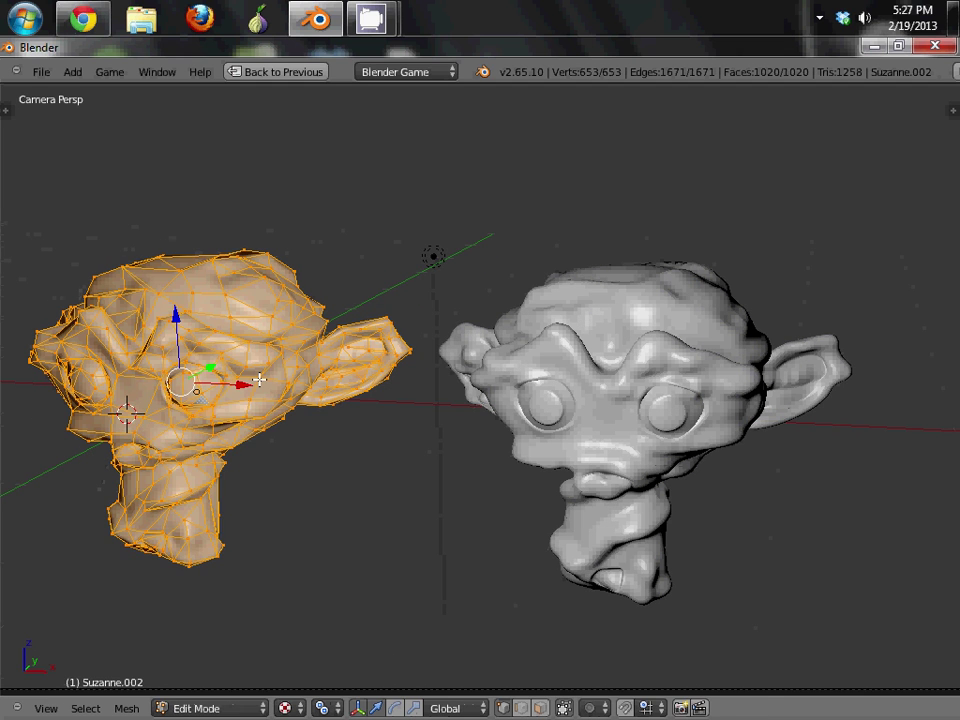
key("w")
left_click(264, 315)
key("Tab")
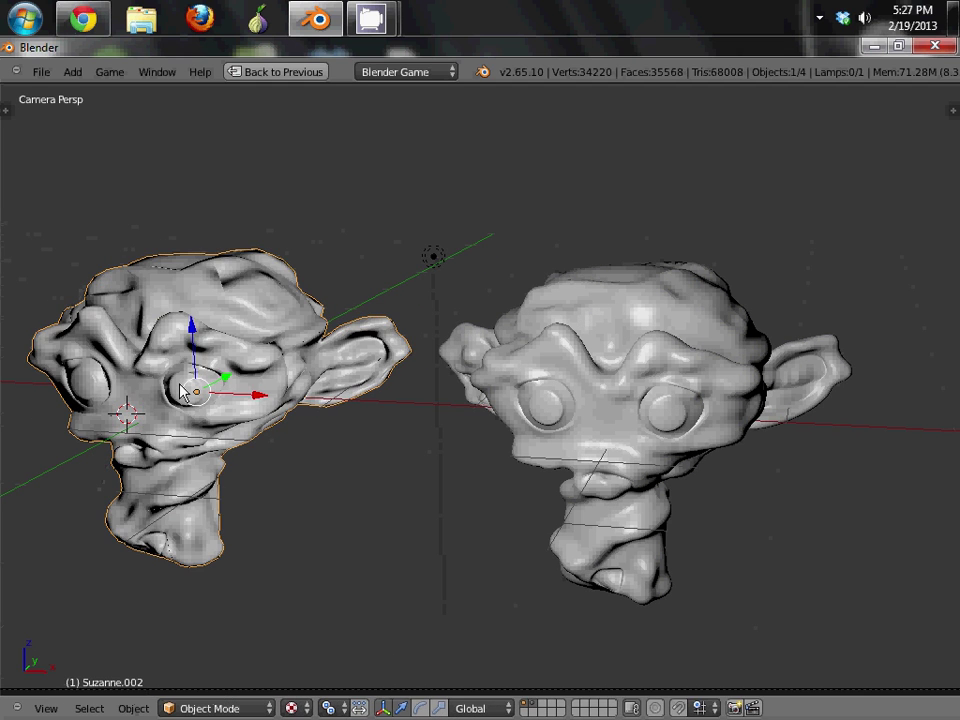
- Try rotating the subdivided head about the global Z axis, and undo the subdivision
key("r")
key("z")
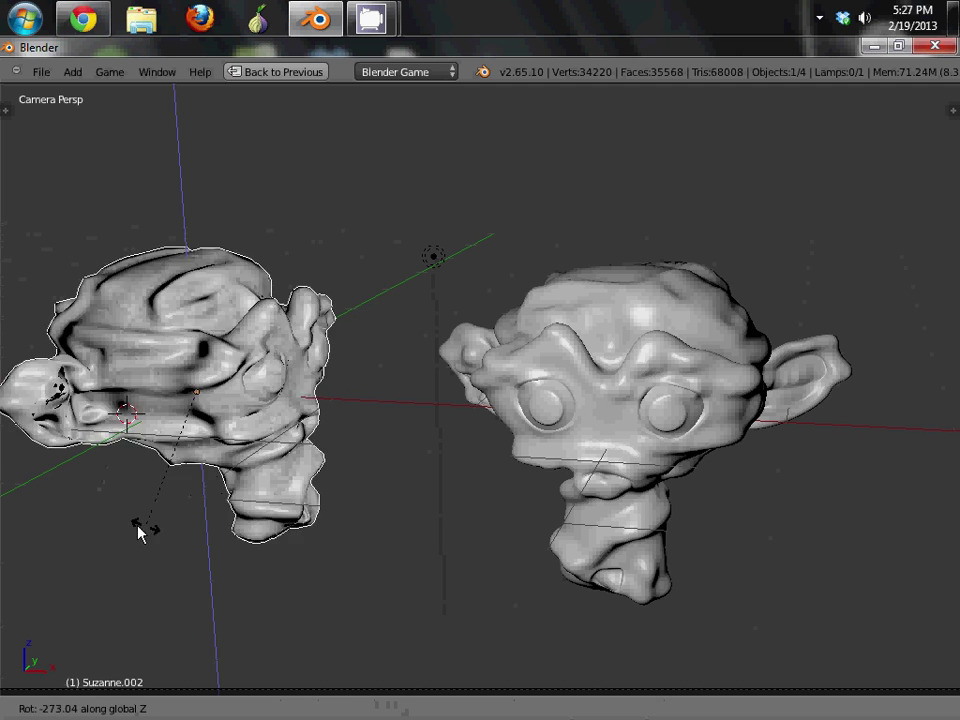
right_click(96, 343)
key("ctrl+z")
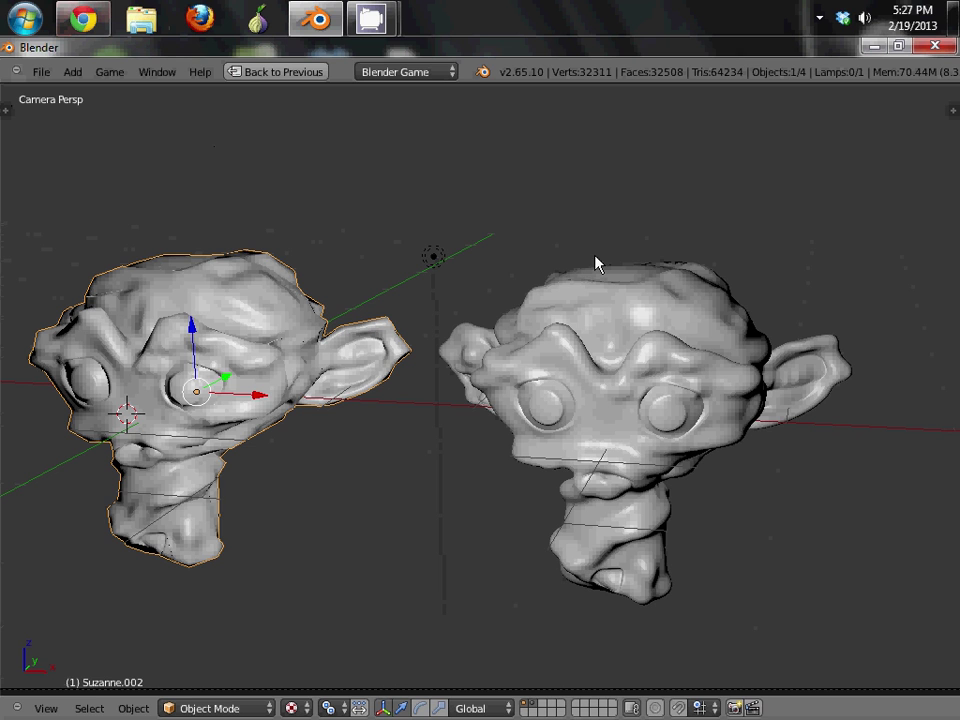
- Switch to Chrome and examine the Quake4_9.jpg comparison of normal mapping switched off and on
left_click(86, 16)
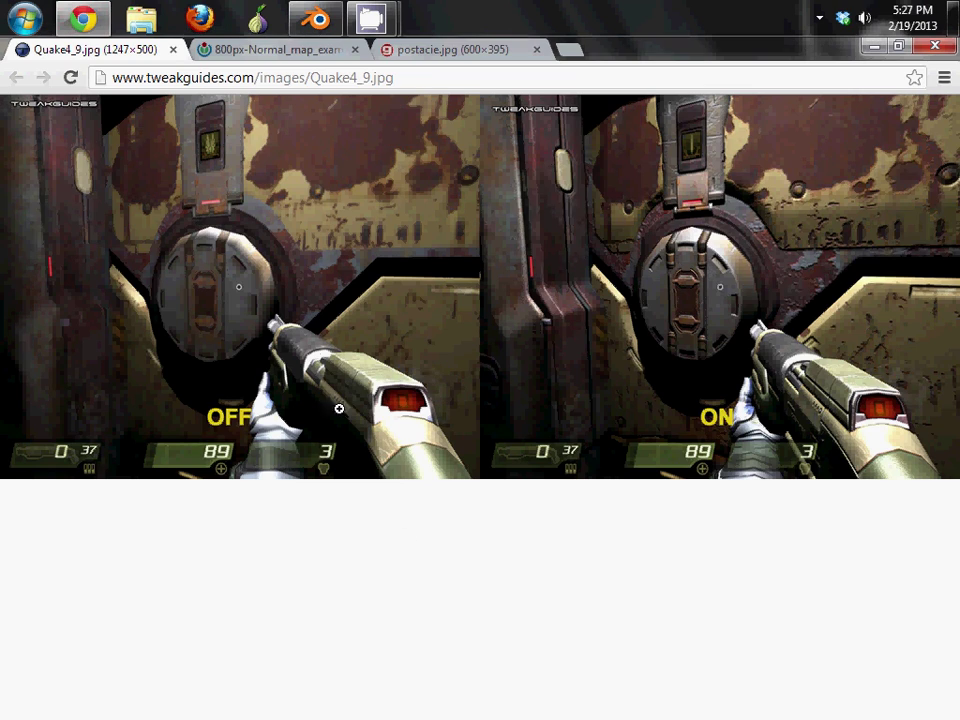
left_click(215, 233)
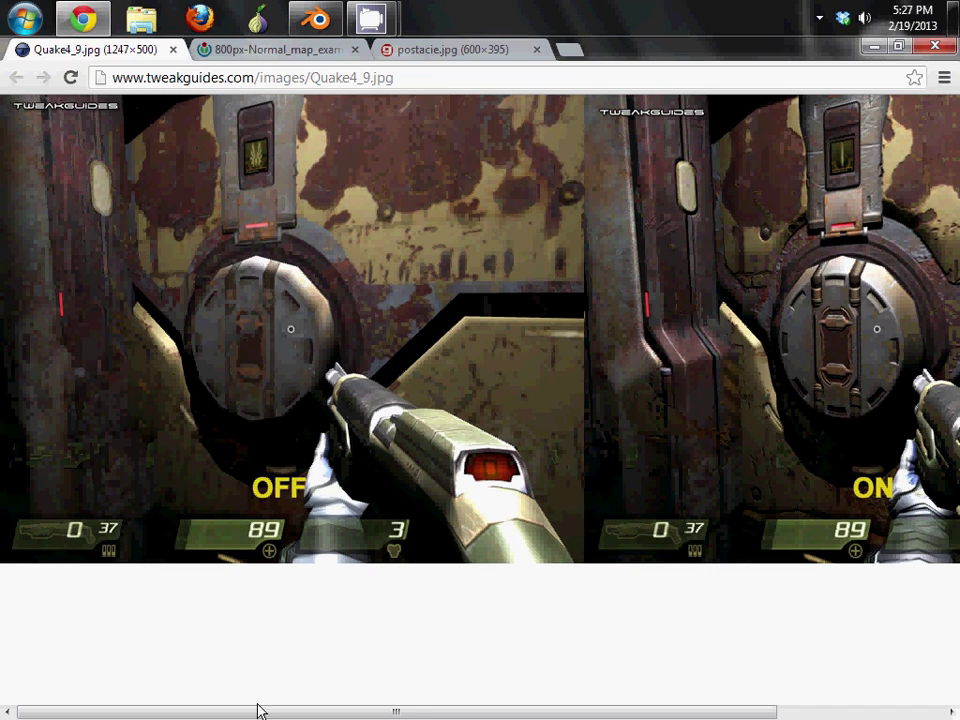
left_click_drag(258, 710, 315, 709)
scroll(332, 580, "down", 3, "ctrl")
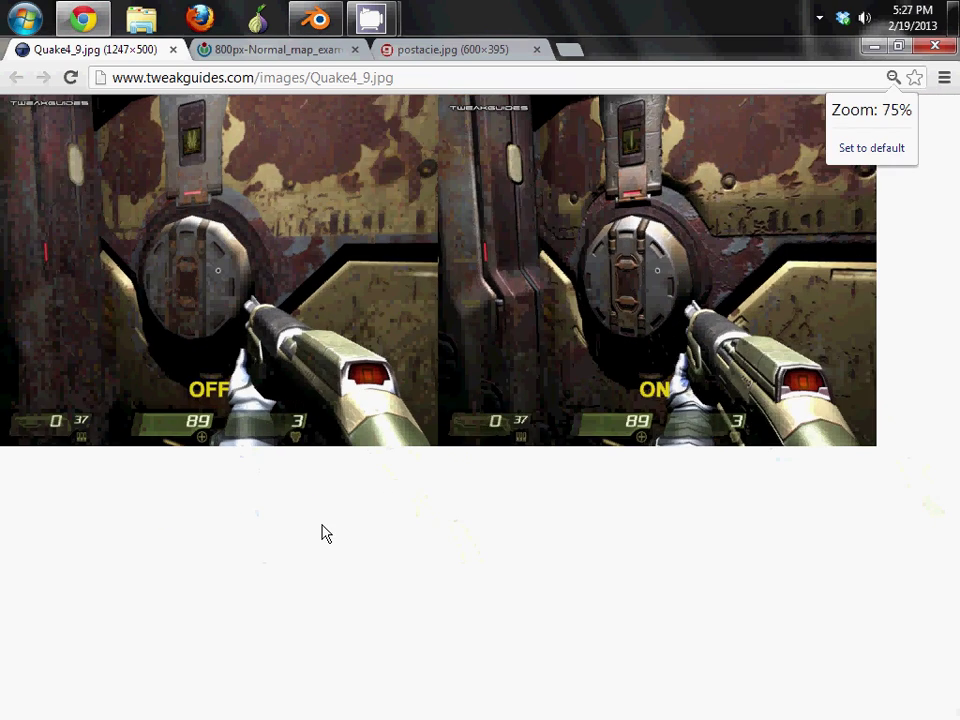
scroll(322, 533, "up", 1, "ctrl")
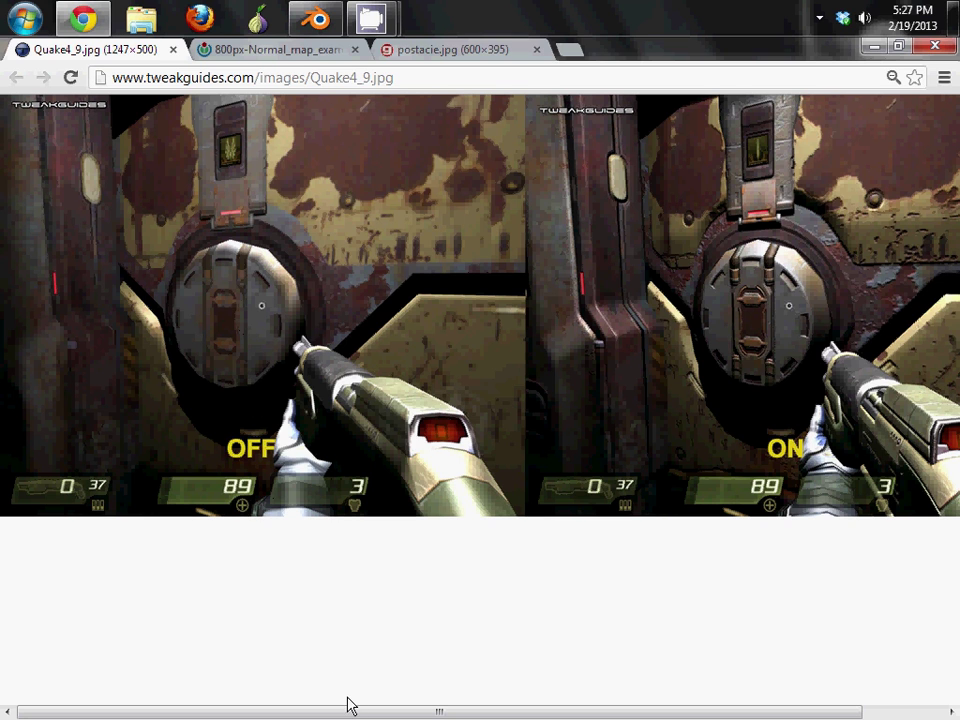
left_click_drag(349, 709, 441, 709)
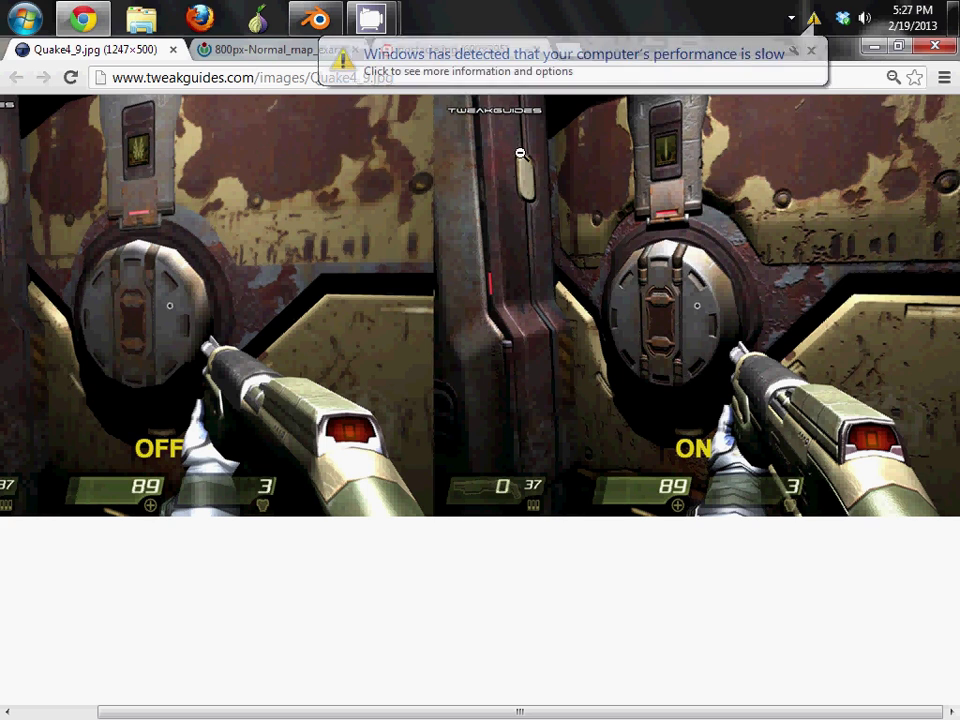
left_click(811, 52)
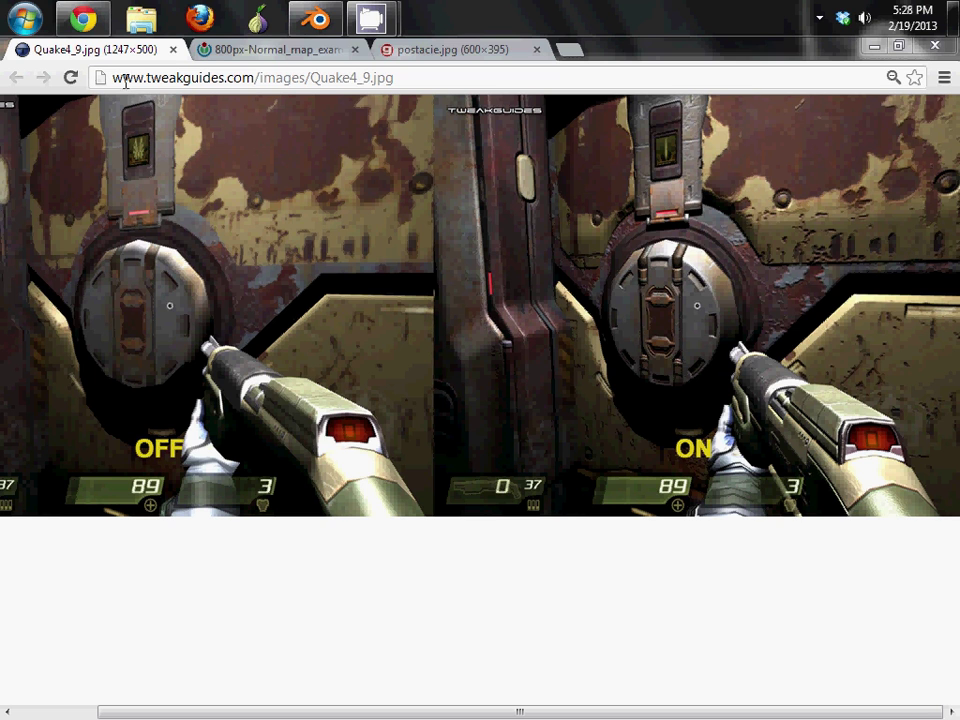
- Examine the simplified-mesh normal map example and the four character modelling stages in postacie.jpg
left_click(238, 48)
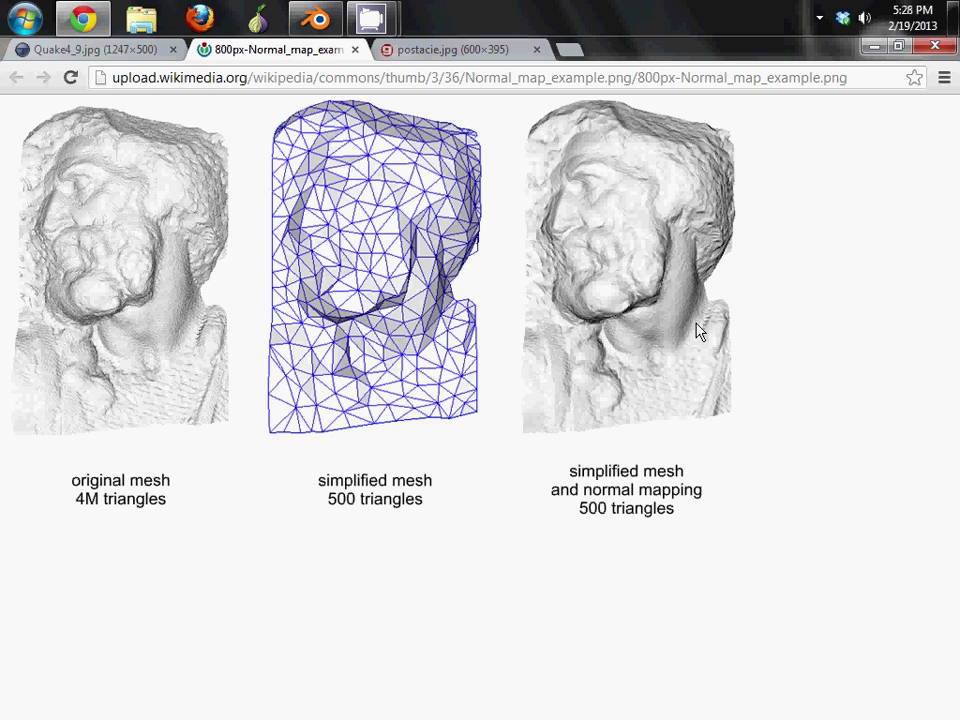
left_click(440, 52)
key("ctrl+plus")
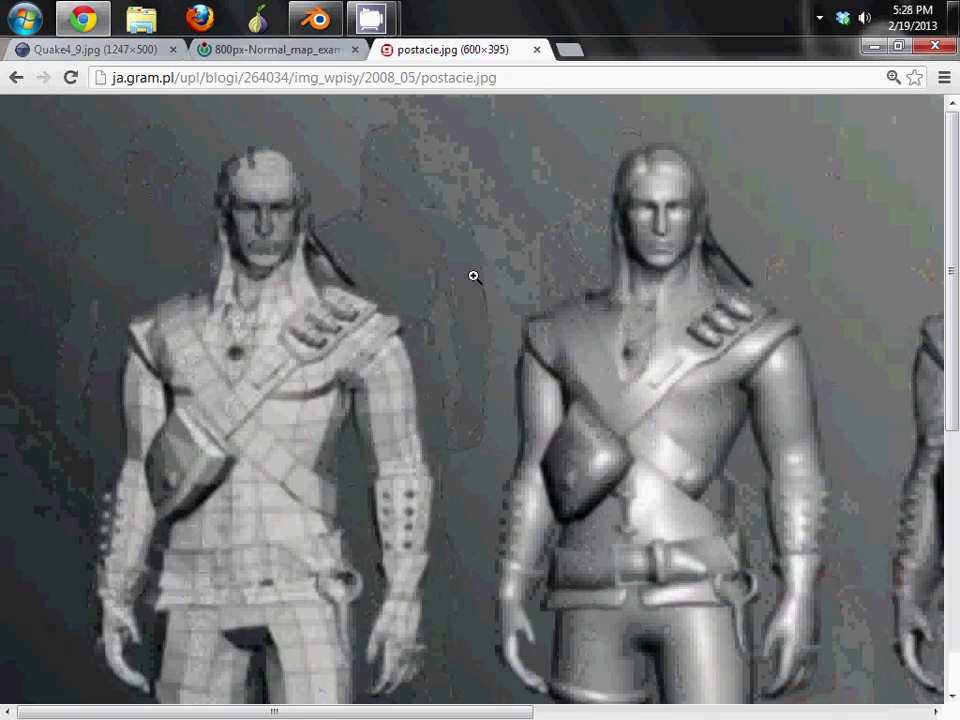
scroll(474, 284, "down", 1, "ctrl")
scroll(474, 284, "down", 2, "ctrl")
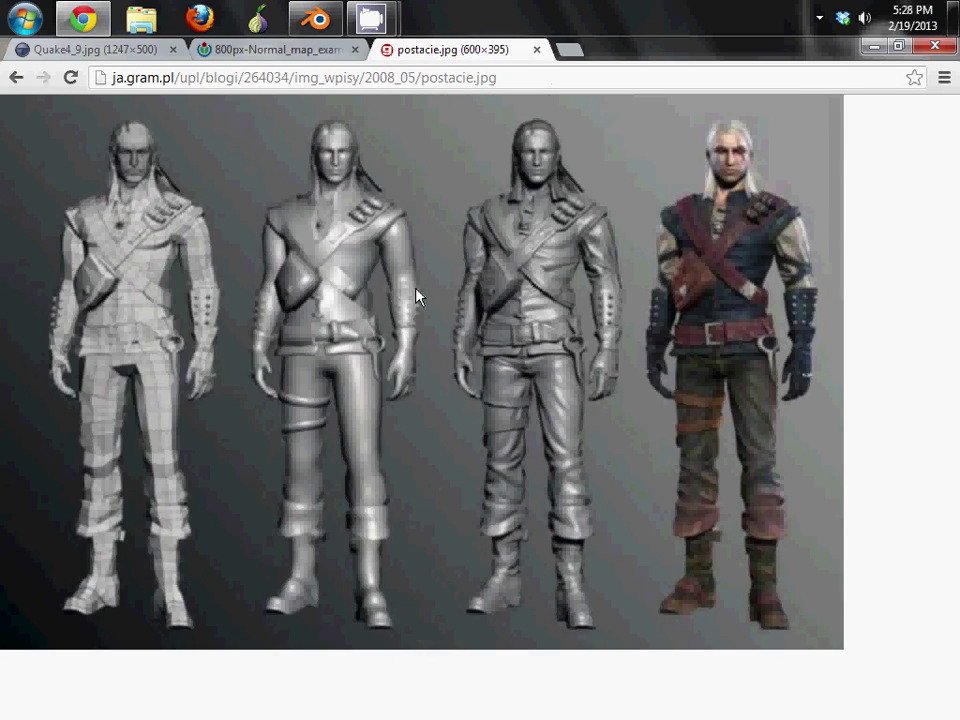
scroll(418, 296, "up", 1, "ctrl")
scroll(417, 295, "down", 1, "ctrl")
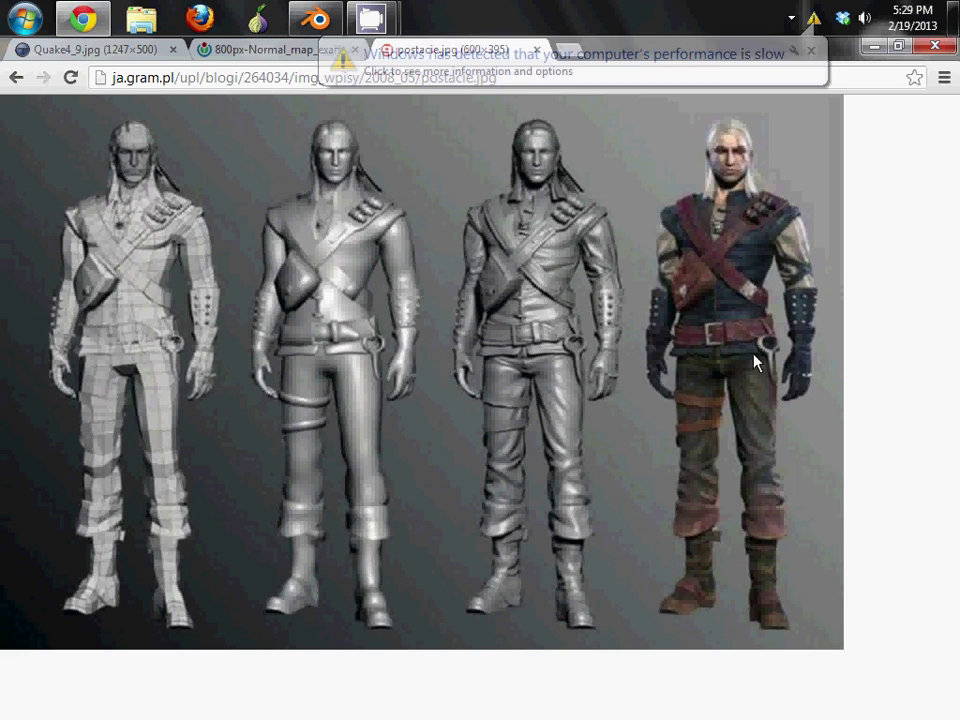
left_click(810, 50)
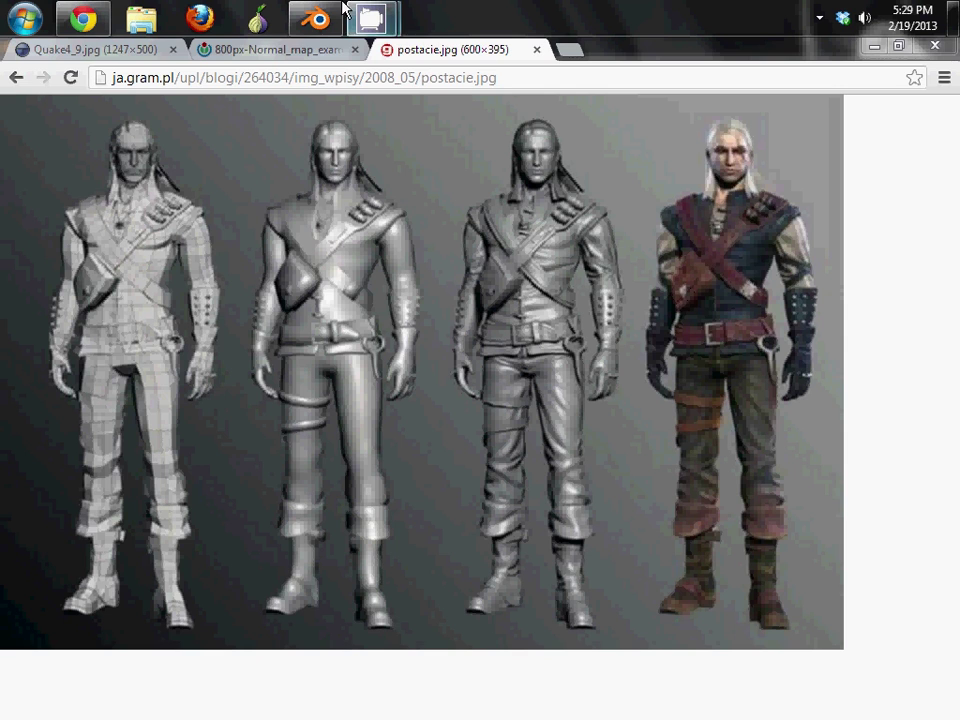
- Switch back to Blender and start a new scene by reloading the start-up file
left_click(315, 18)
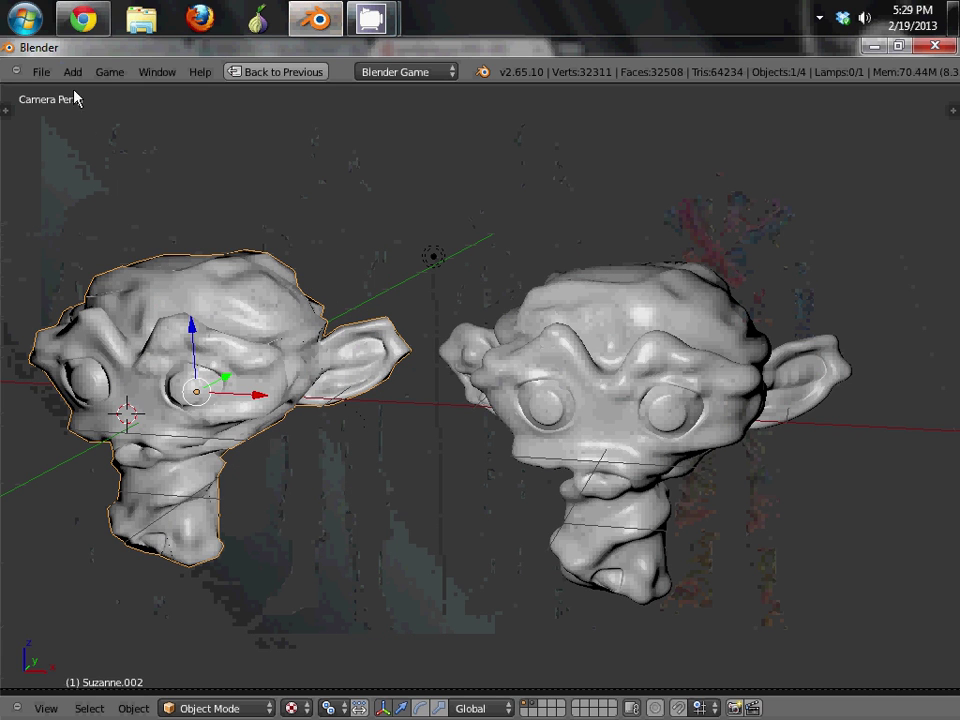
left_click(41, 72)
left_click(55, 94)
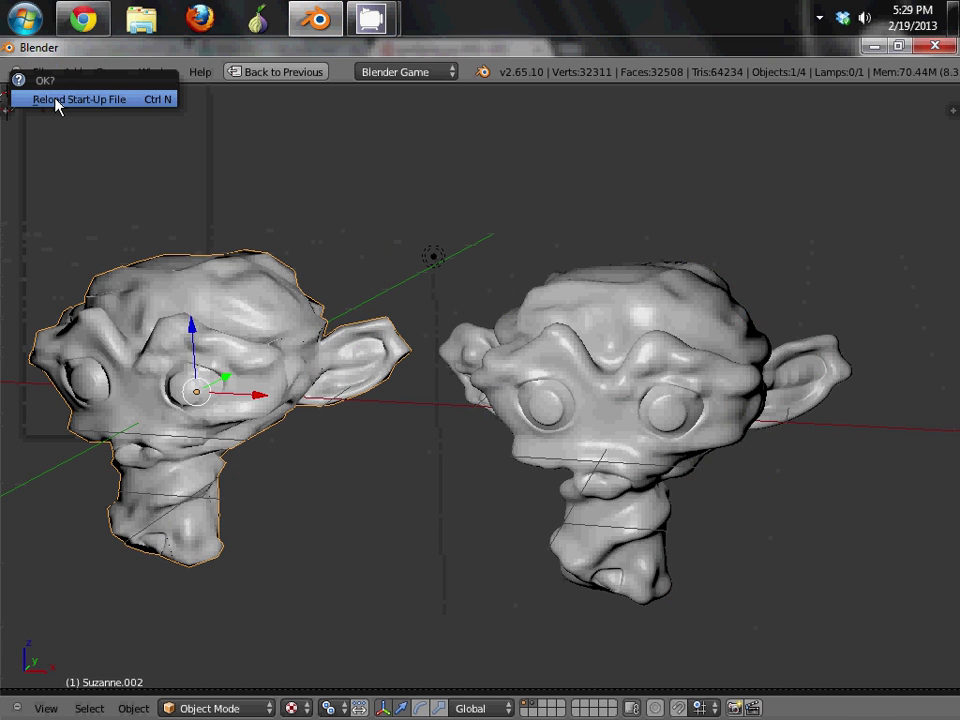
left_click(57, 100)
- Delete the default cube and set the viewport to the front orthographic view
middle_click_drag(329, 354, 497, 322)
key("x")
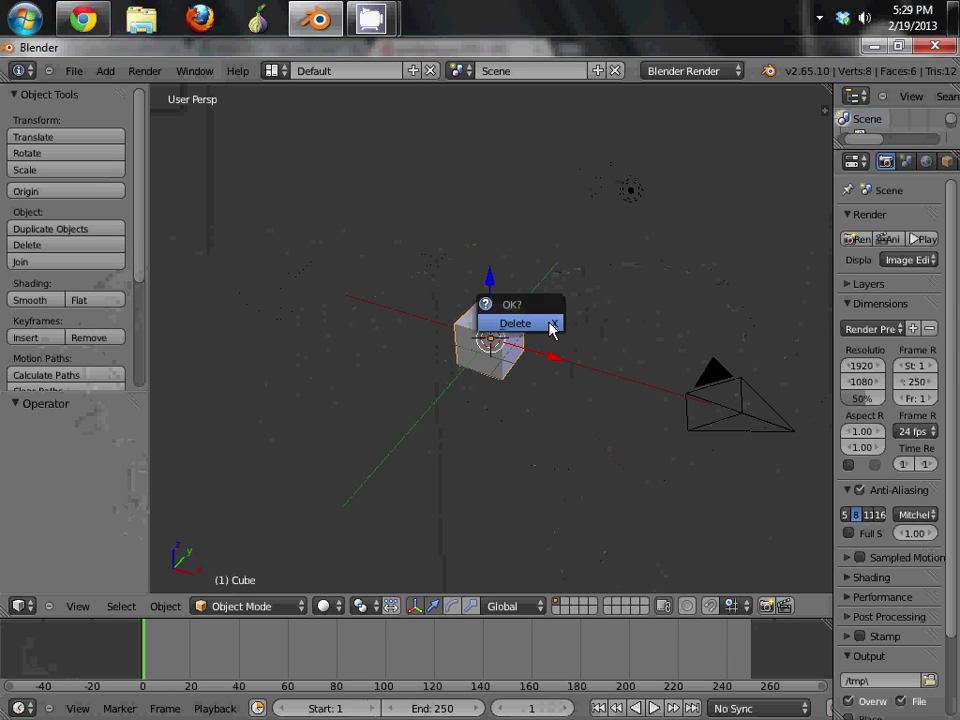
left_click(551, 328)
key("KP_1")
key("KP_5")
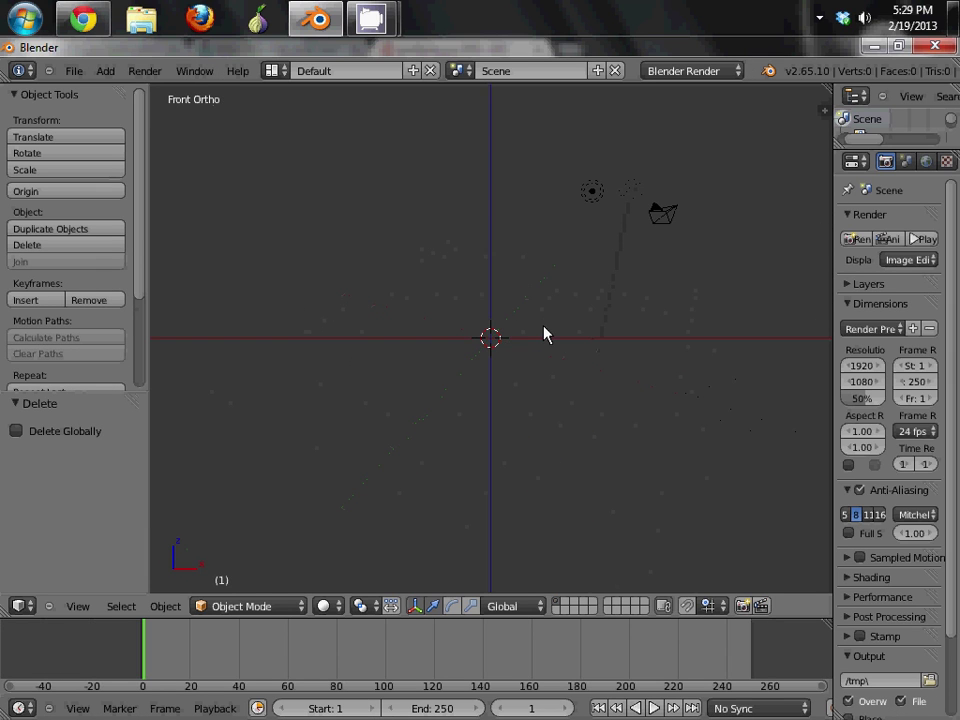
- Add a Monkey mesh at the scene origin
key("shift+a")
mouse_move(544, 330)
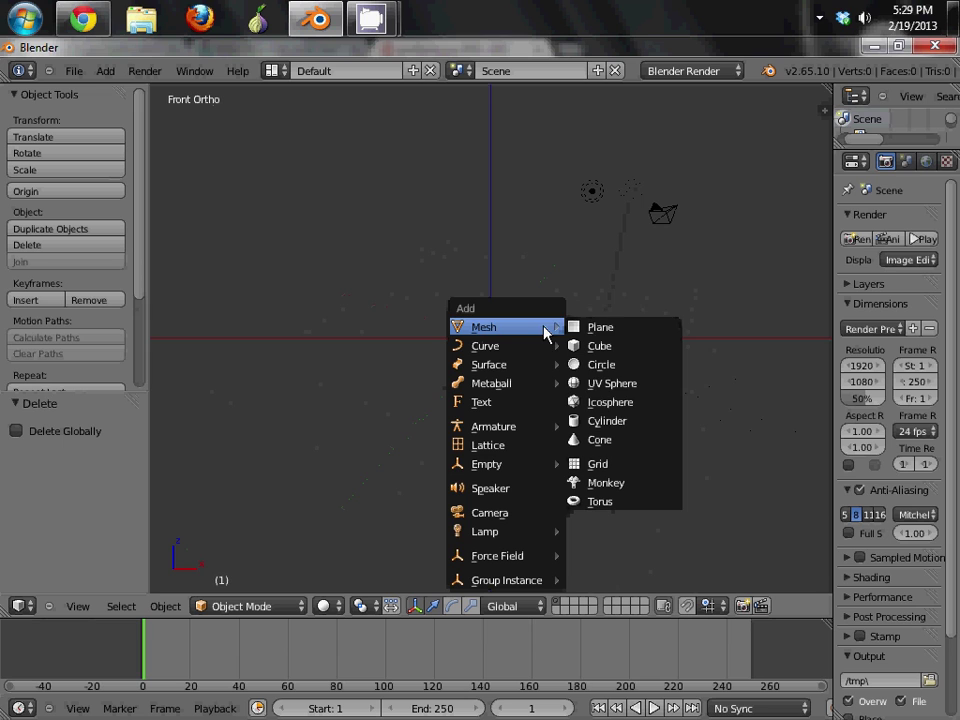
left_click(634, 494)
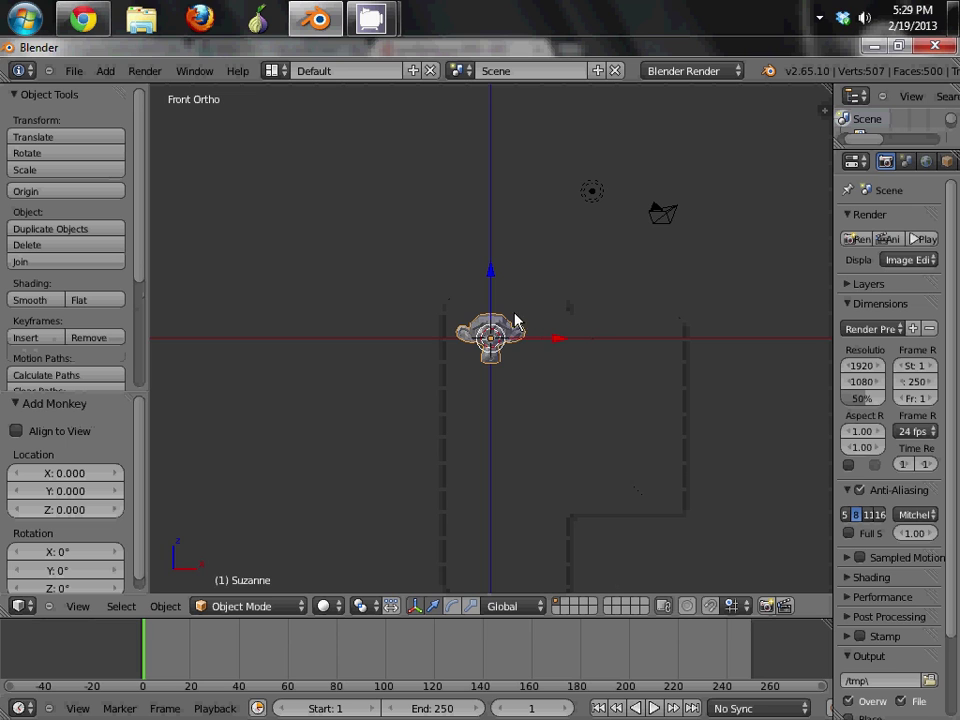
scroll(555, 370, "up", 6)
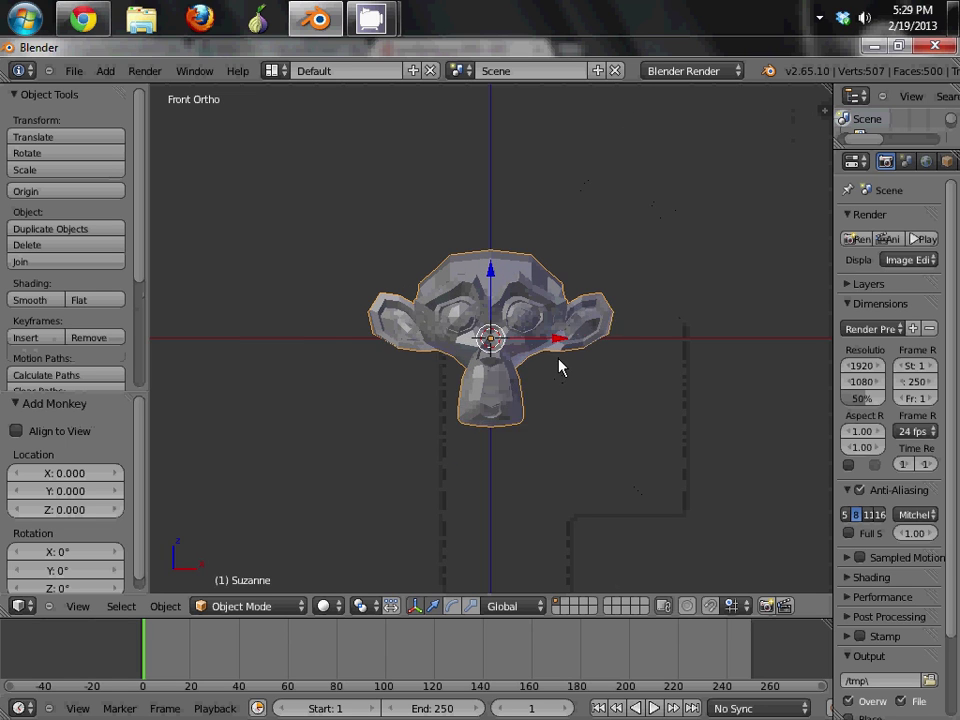
scroll(552, 368, "up", 2)
- Enlarge the 3D viewport by hiding the tool shelf and collapsing the timeline, and widen the properties editor
key("t")
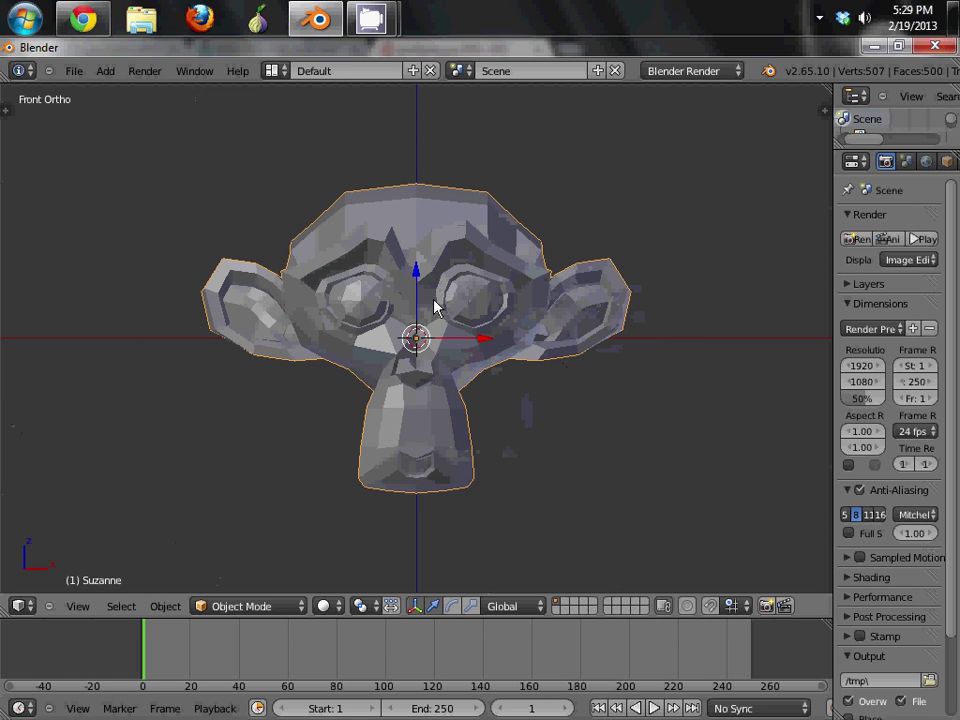
left_click_drag(6, 612, 20, 660)
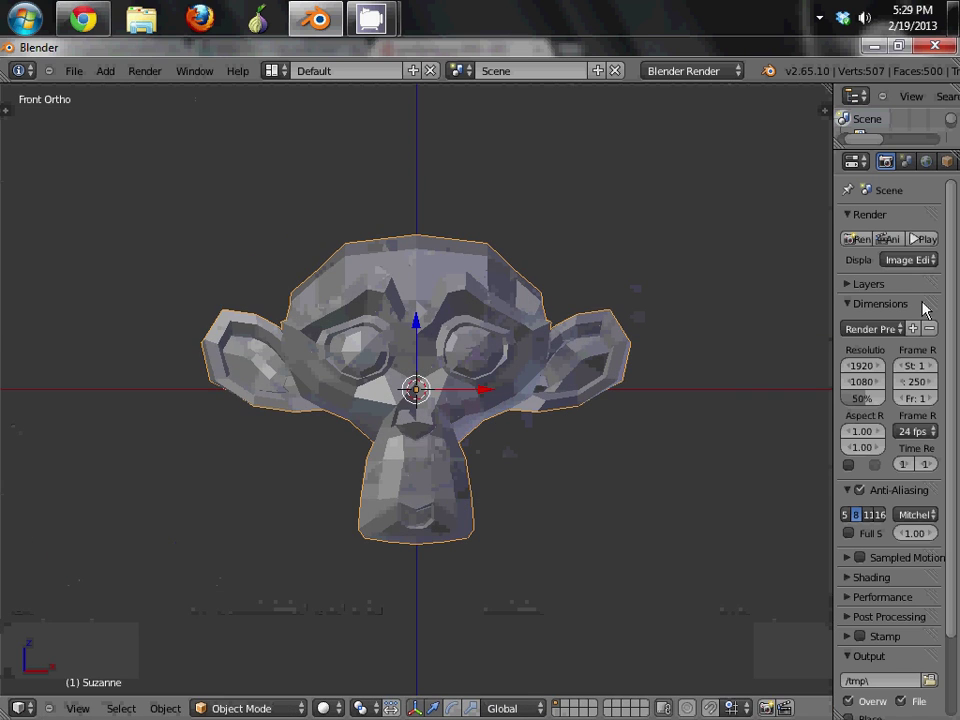
left_click_drag(838, 216, 752, 210)
scroll(559, 399, "up", 1)
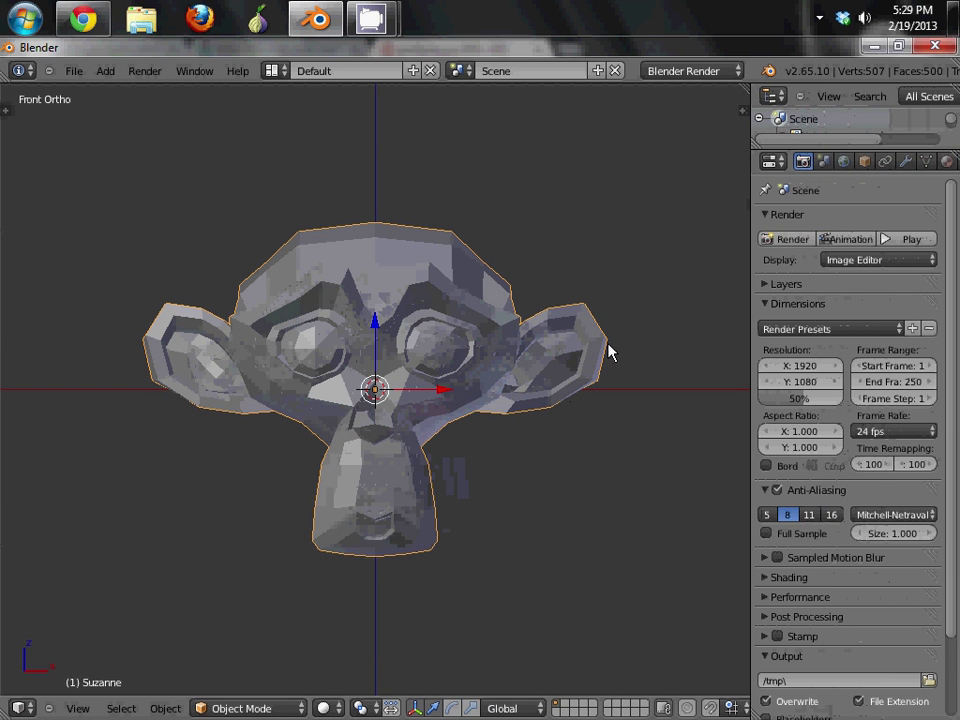
- Add a Multiresolution modifier to the monkey head
left_click(907, 162)
left_click(846, 217)
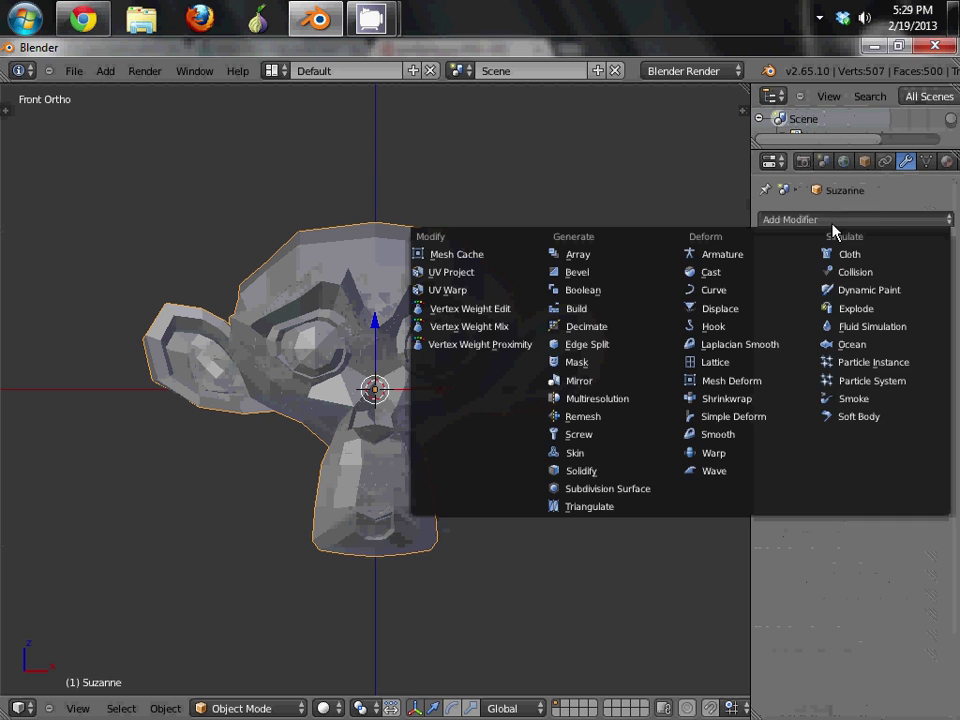
left_click(822, 219)
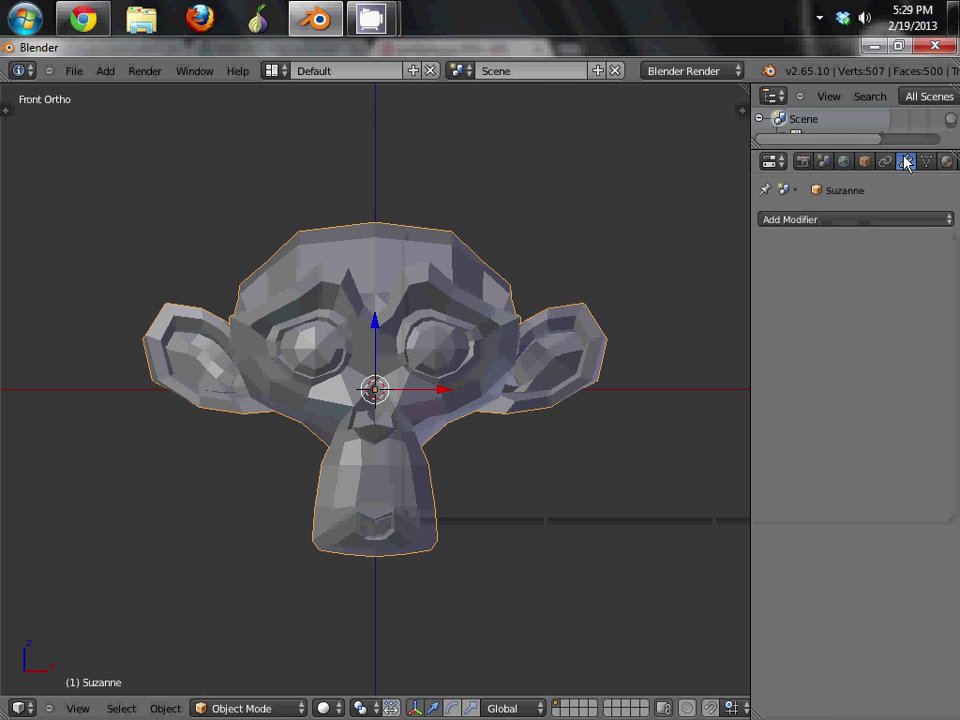
left_click(824, 219)
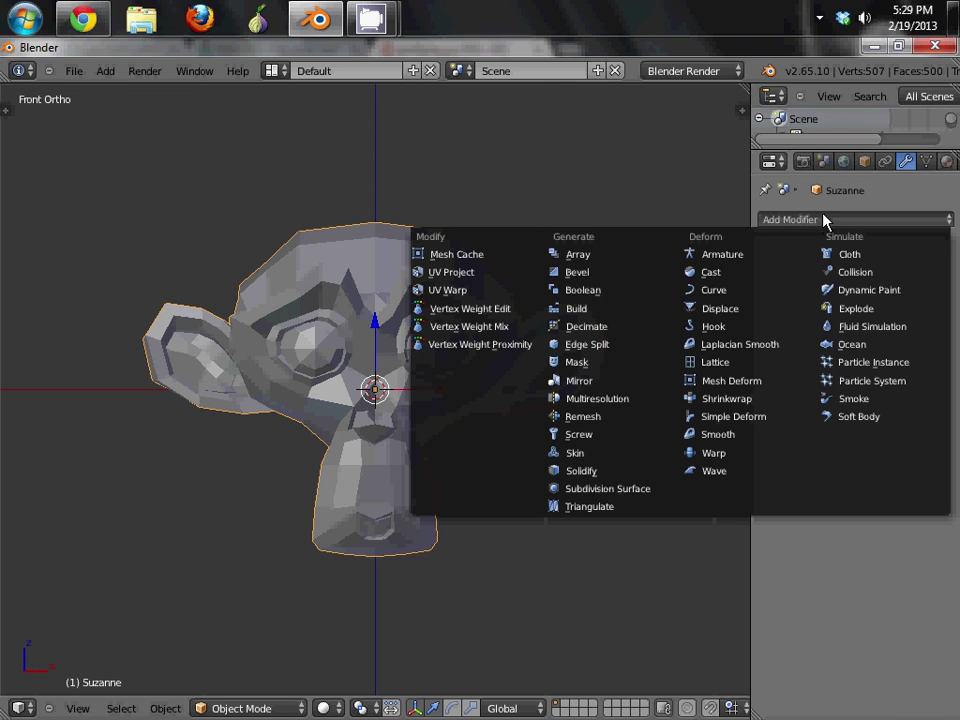
left_click(615, 399)
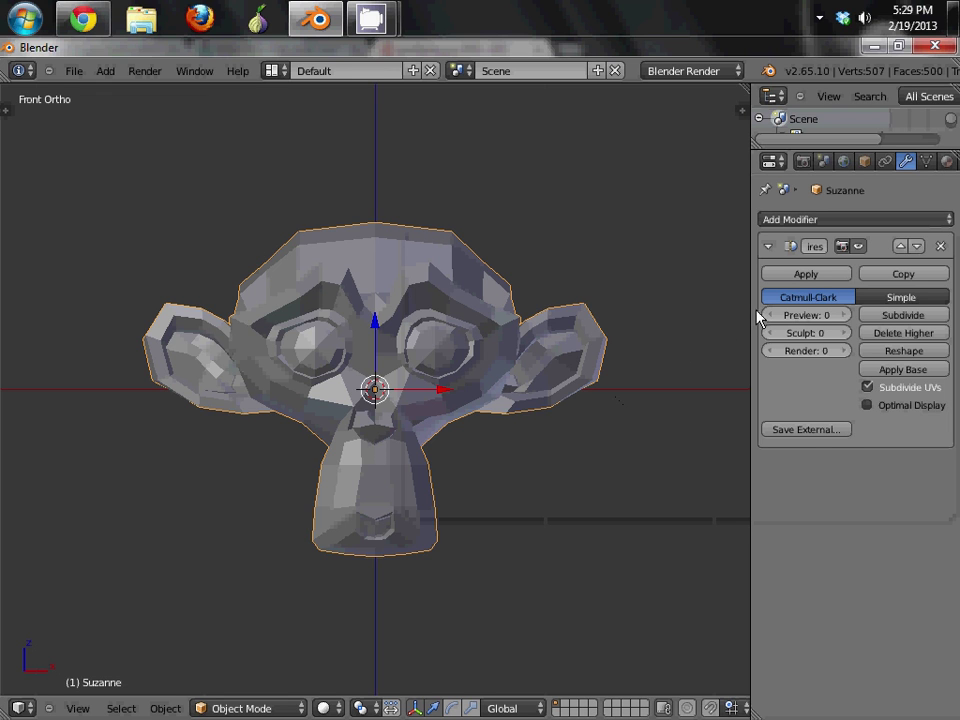
- Widen the properties editor further and subdivide the monkey's Multires modifier three times to level 3
left_click_drag(749, 310, 661, 312)
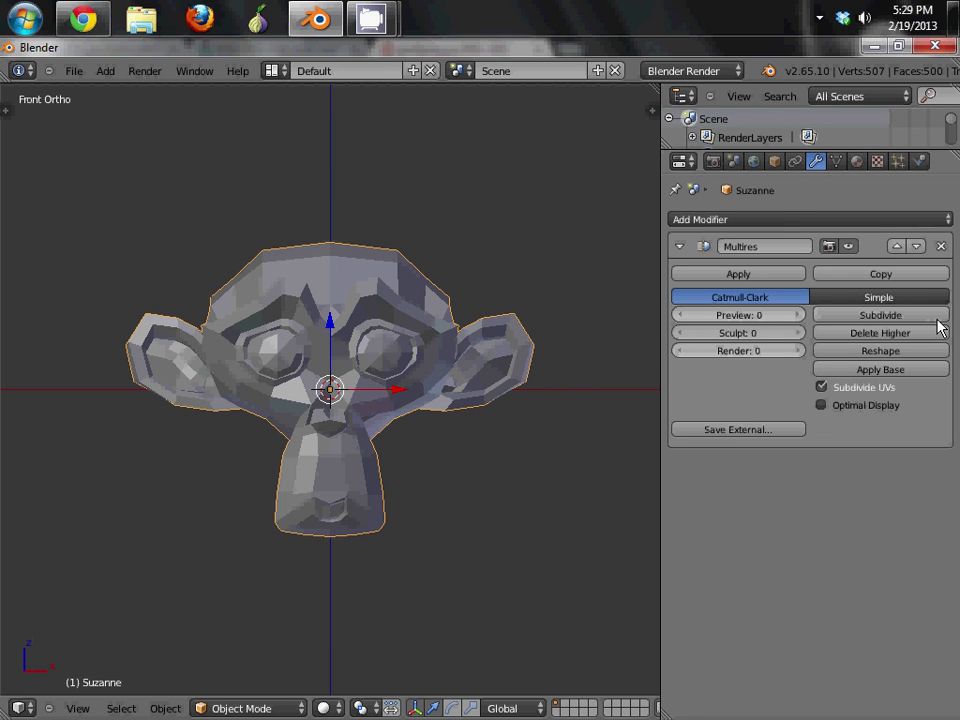
left_click(920, 316)
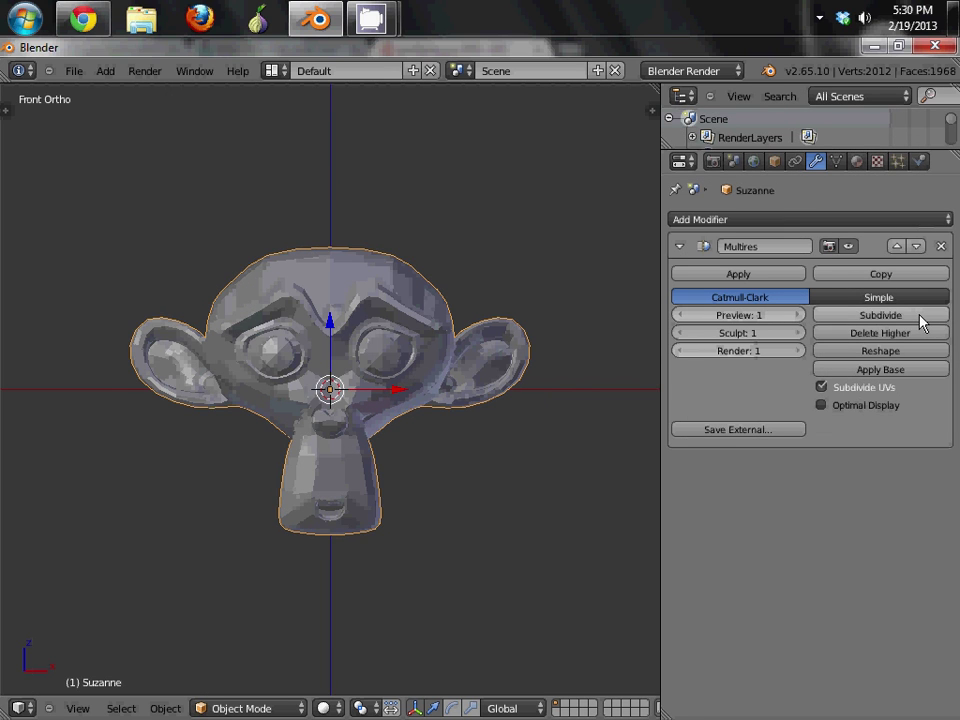
left_click(919, 315)
left_click(919, 315)
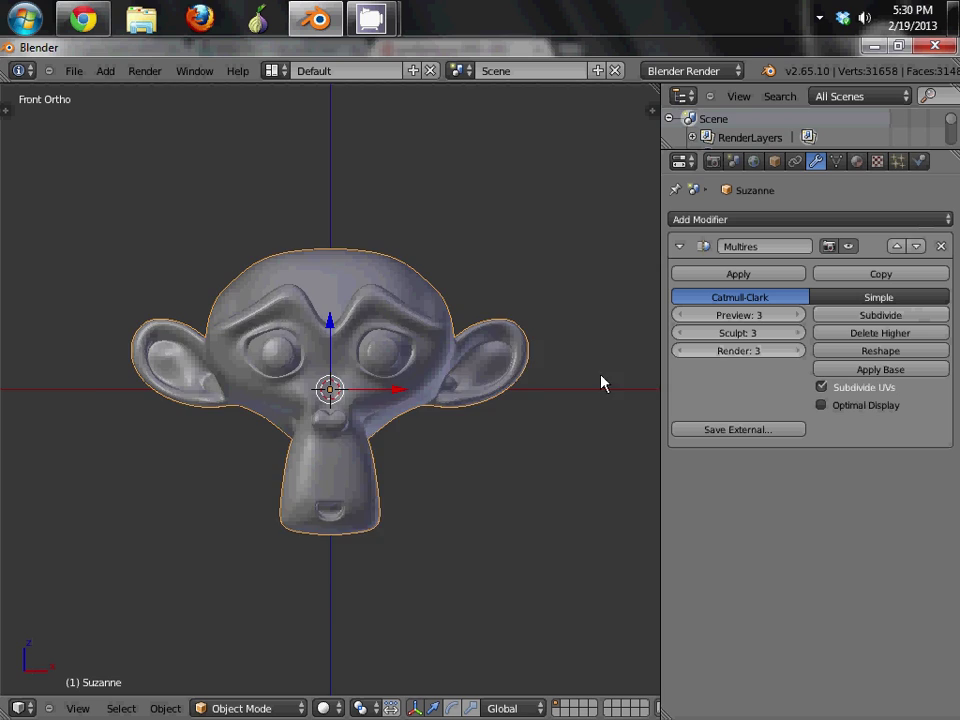
- Compare the monkey's base mesh in Edit Mode with its subdivided surface in Object Mode
key("Tab")
scroll(463, 390, "up", 5)
key("Tab")
scroll(461, 388, "down", 3)
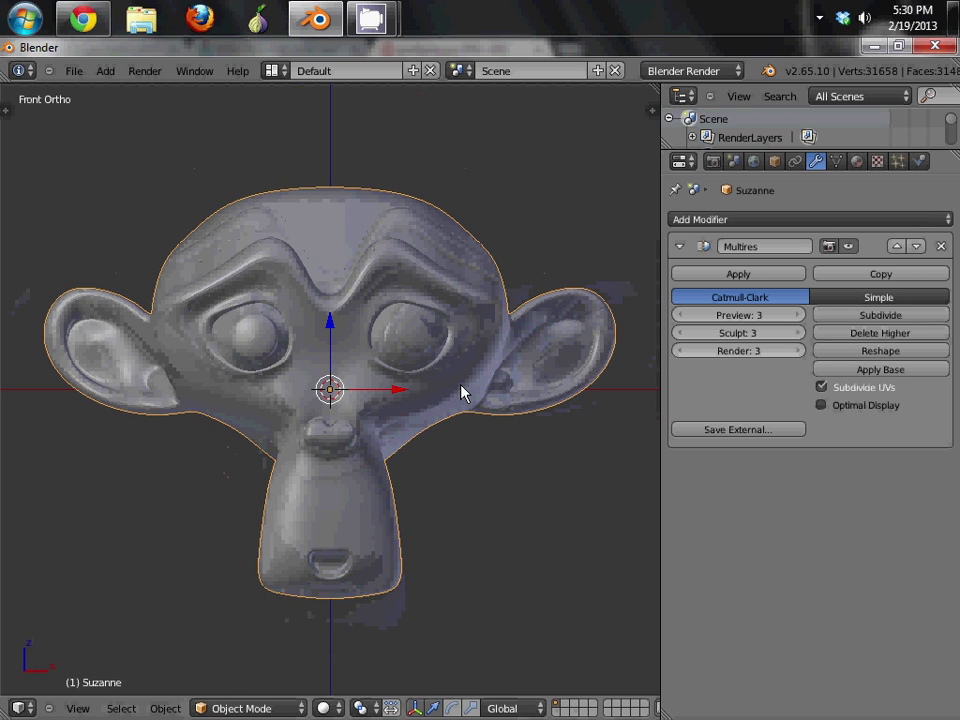
scroll(462, 392, "up", 4)
key("Tab")
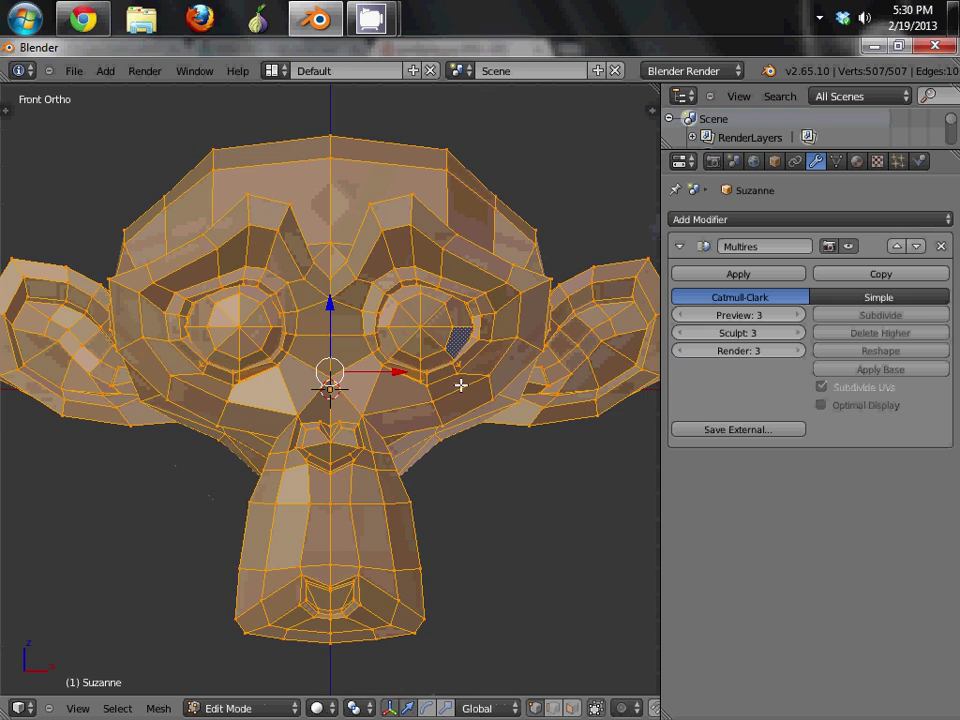
key("Tab")
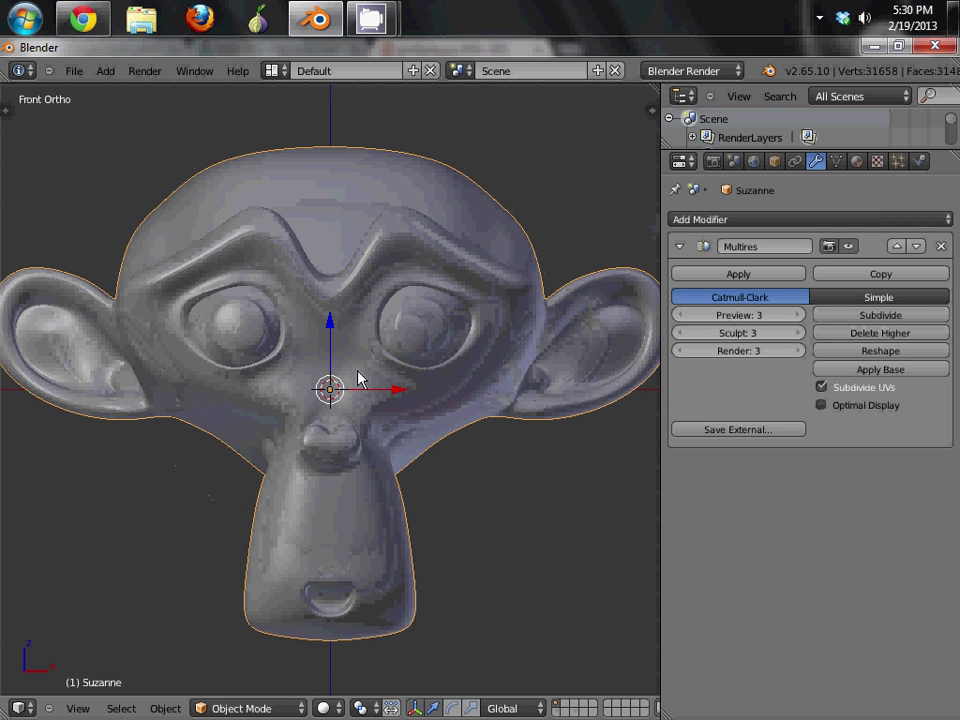
scroll(358, 378, "down", 1)
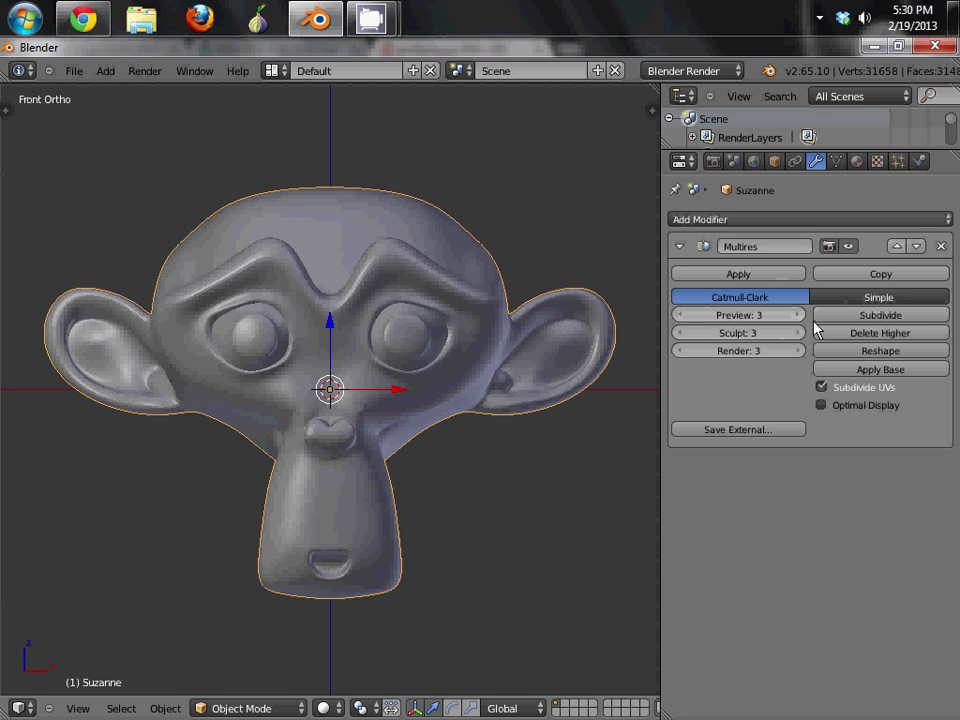
- Apply smooth shading to the monkey and subdivide its Multires modifier once more to level 4
key("t")
left_click(34, 300)
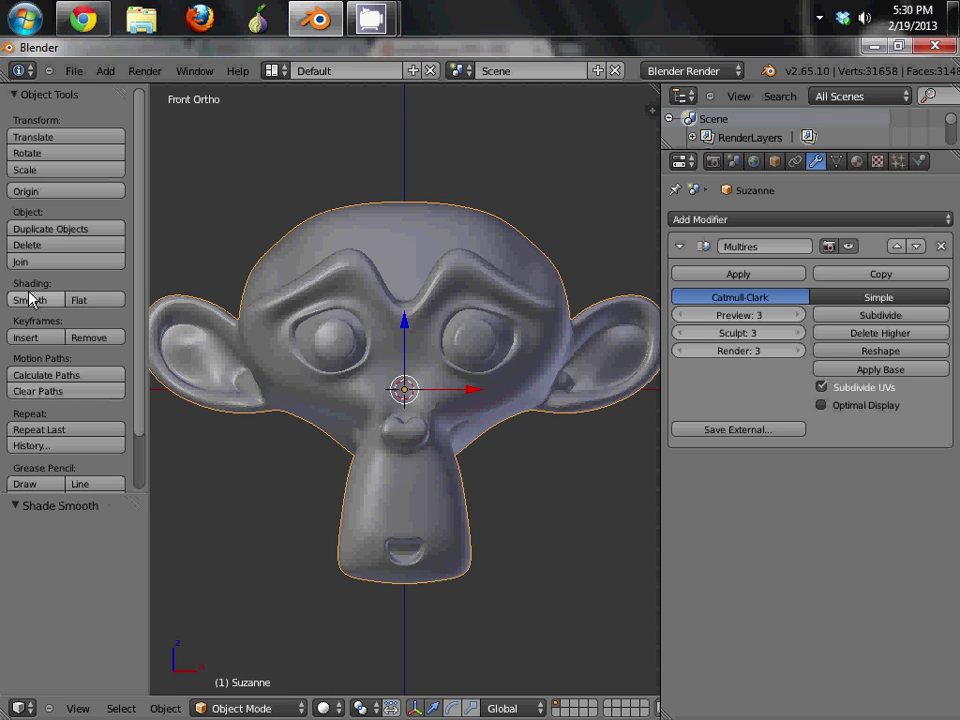
key("t")
left_click(857, 315)
scroll(257, 390, "up", 4)
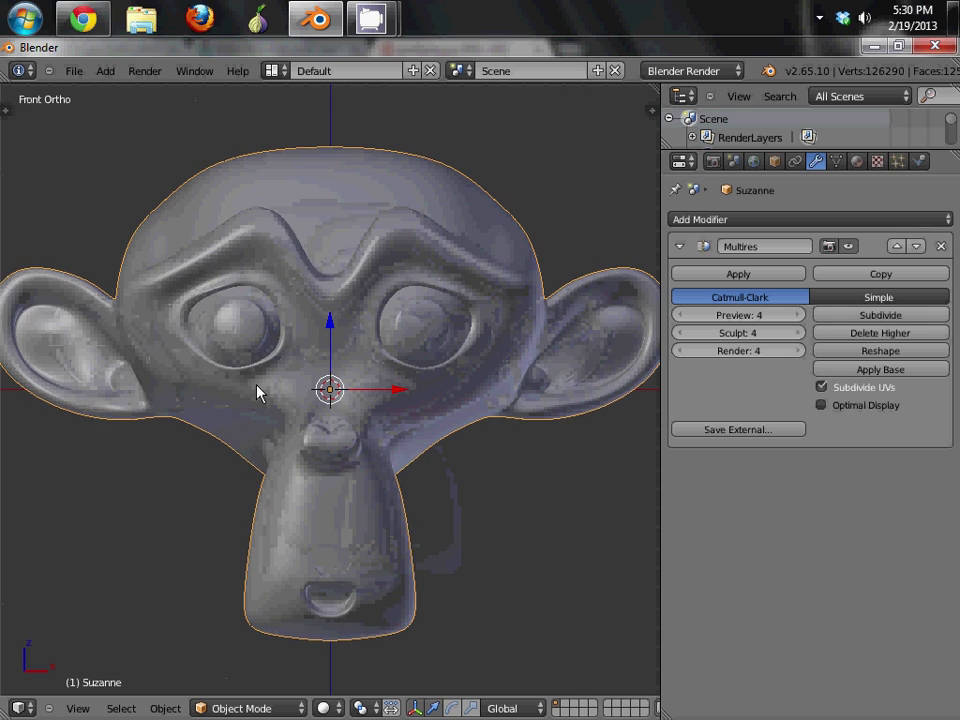
- Examine the level 4 monkey in wireframe and compare its Edit Mode base mesh with the smooth surface
key("z")
scroll(250, 392, "down", 4)
key("z")
scroll(268, 388, "up", 3)
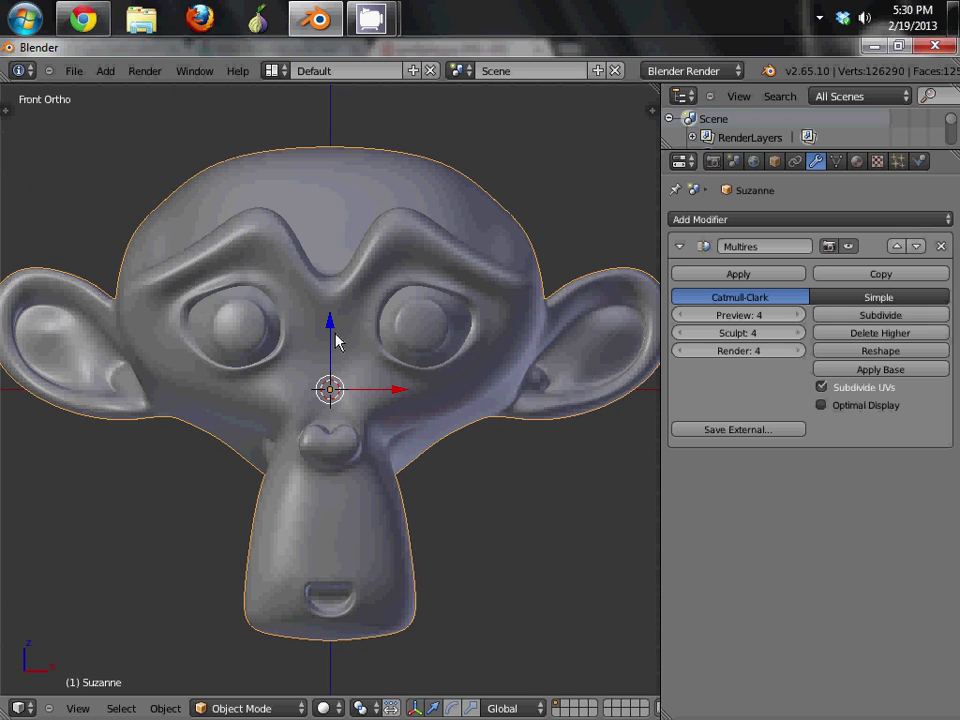
key("Tab")
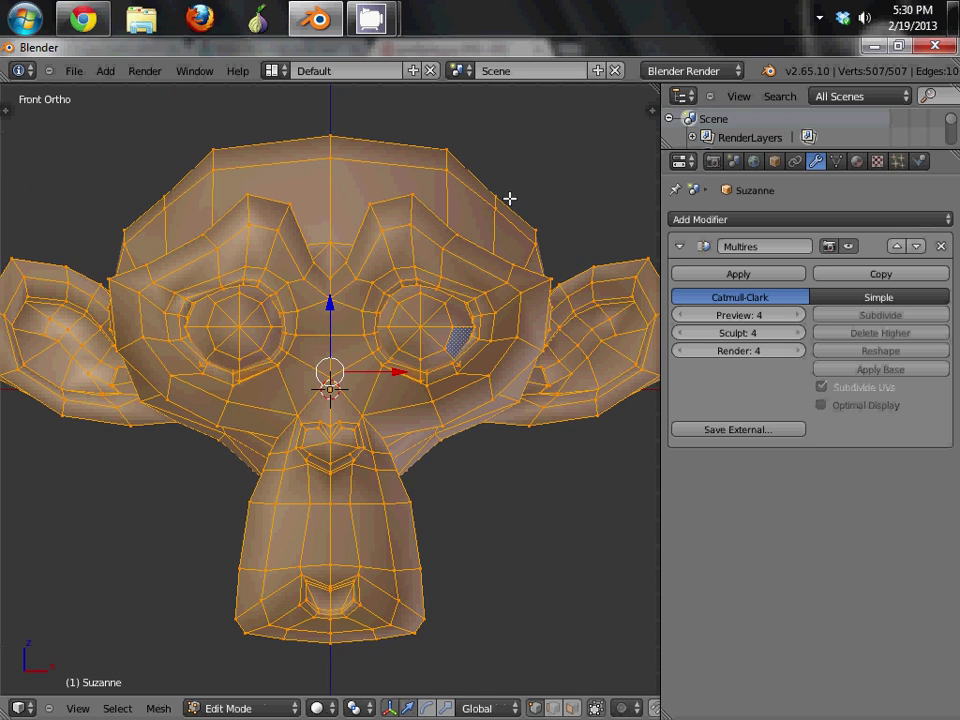
key("Tab")
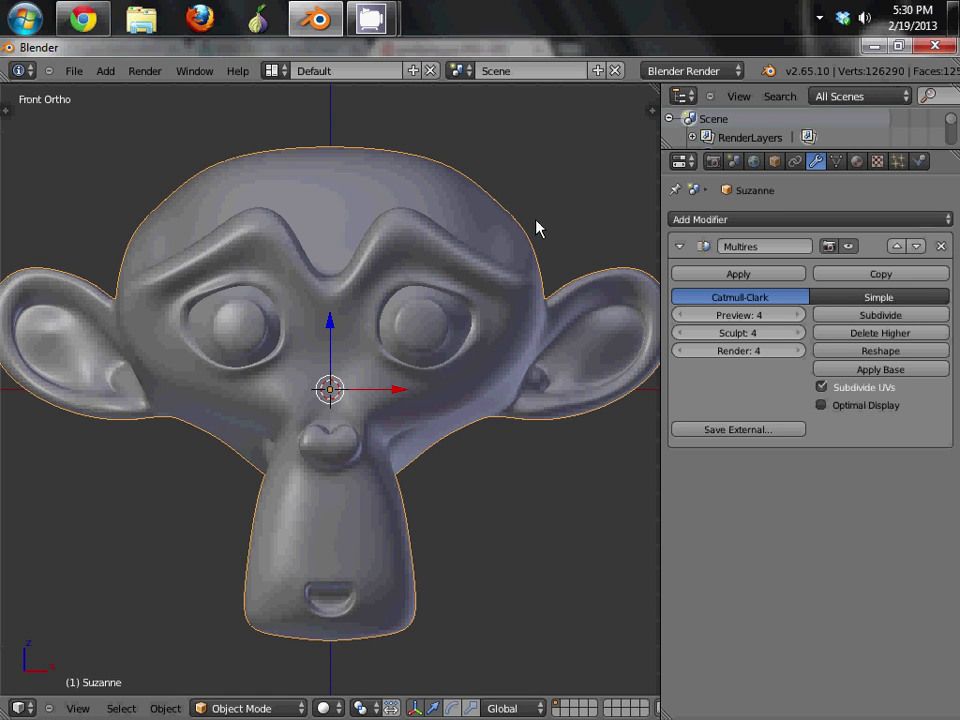
scroll(423, 246, "down", 2)
scroll(423, 246, "up", 1)
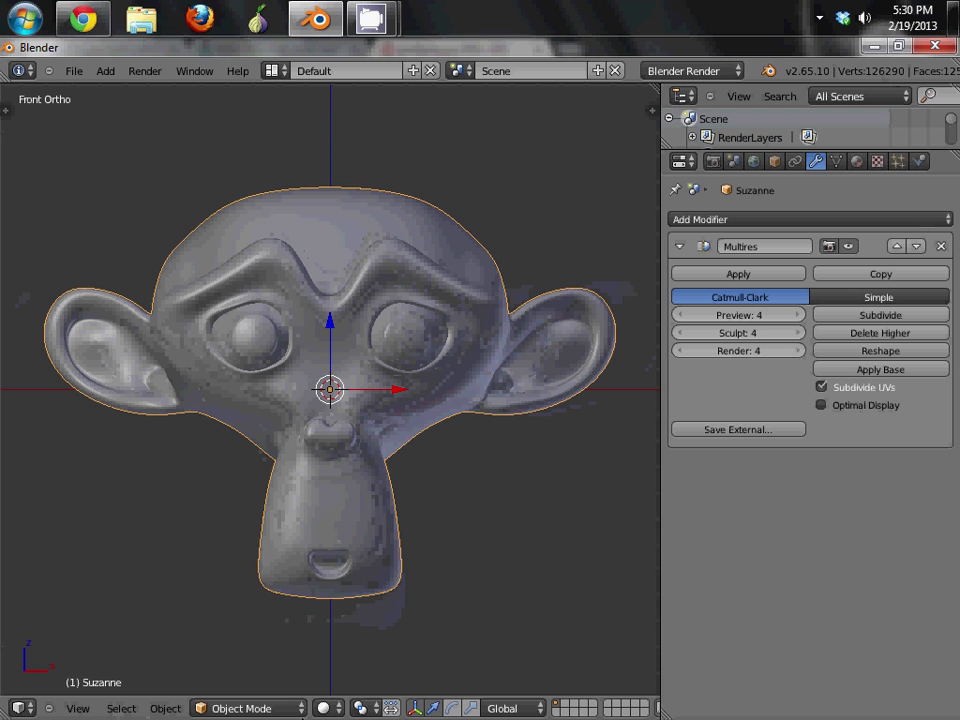
- Switch the monkey to Sculpt Mode and set the SculptDraw brush strength to 1.000
left_click(252, 708)
left_click(252, 646)
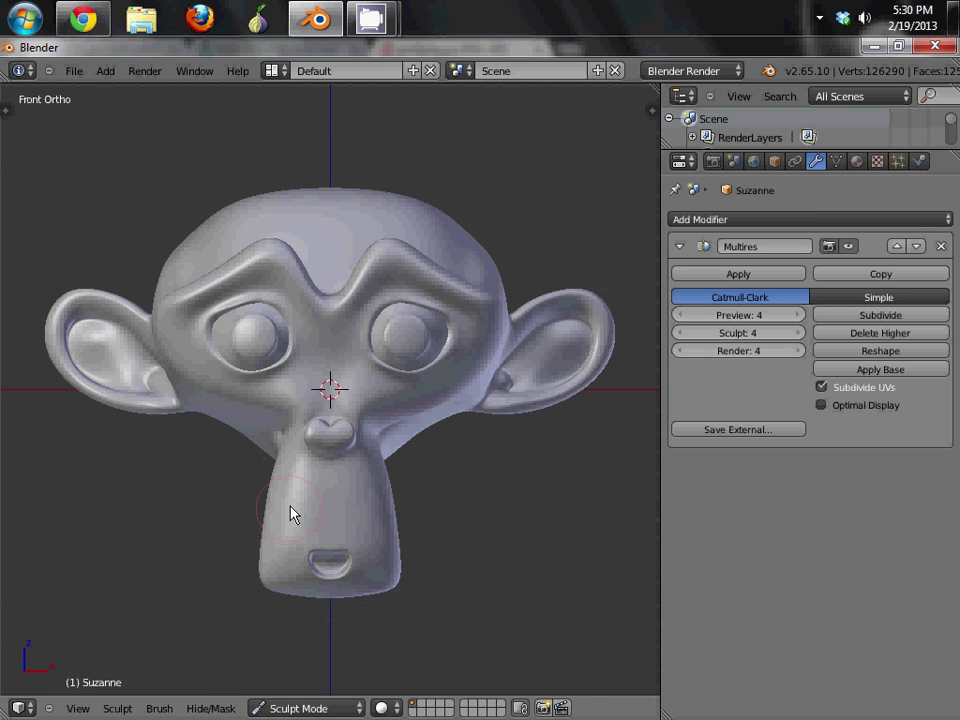
key("t")
left_click_drag(47, 279, 184, 281)
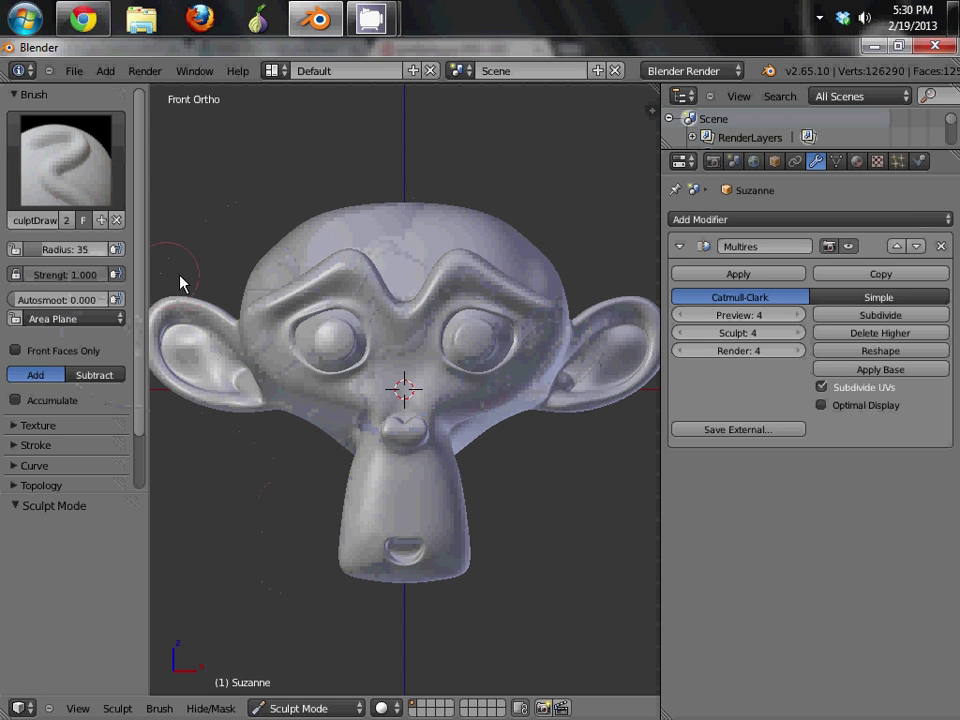
key("t")
- Sculpt raised ridges freehand across the monkey's face, forehead and ears from the front and over the back of its head
mouse_move(455, 226)
left_mouse_down()
mouse_move(371, 246)
mouse_move(334, 406)
mouse_move(251, 251)
mouse_move(304, 328)
mouse_move(246, 214)
mouse_move(356, 456)
mouse_move(294, 549)
mouse_move(487, 358)
mouse_move(493, 399)
mouse_move(236, 371)
mouse_move(79, 330)
mouse_move(362, 226)
left_mouse_up()
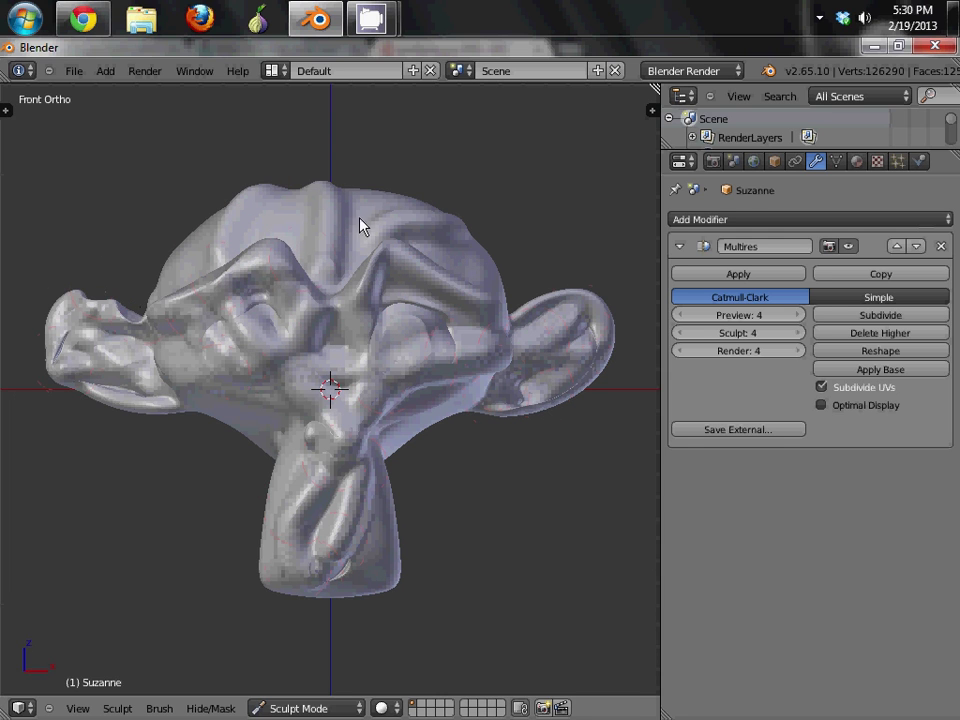
middle_click_drag(386, 351, 270, 339)
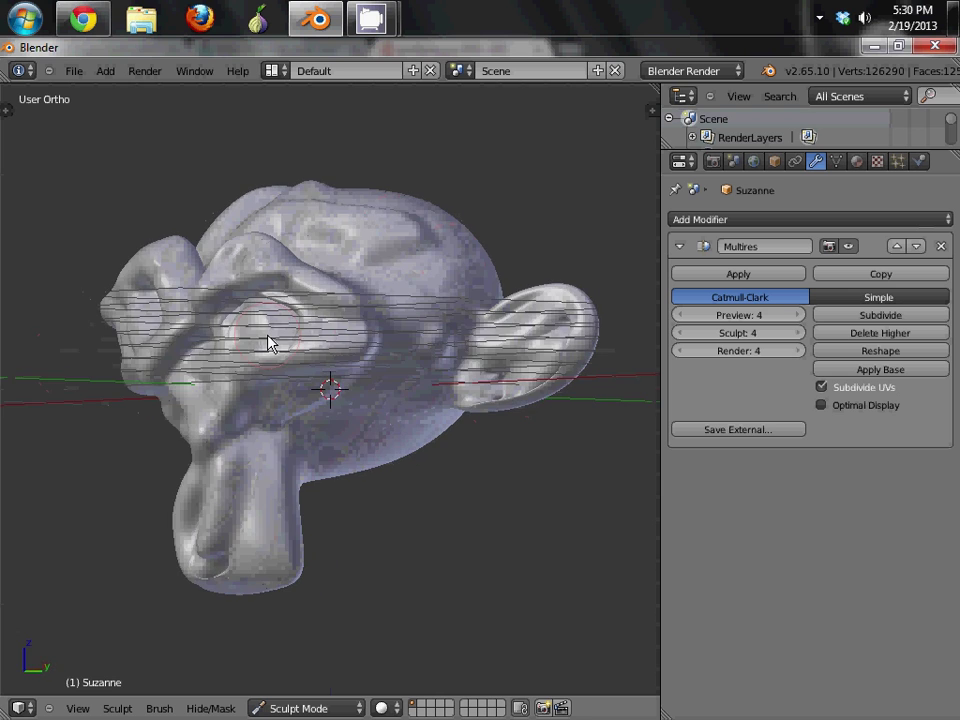
key("ctrl+KP_1")
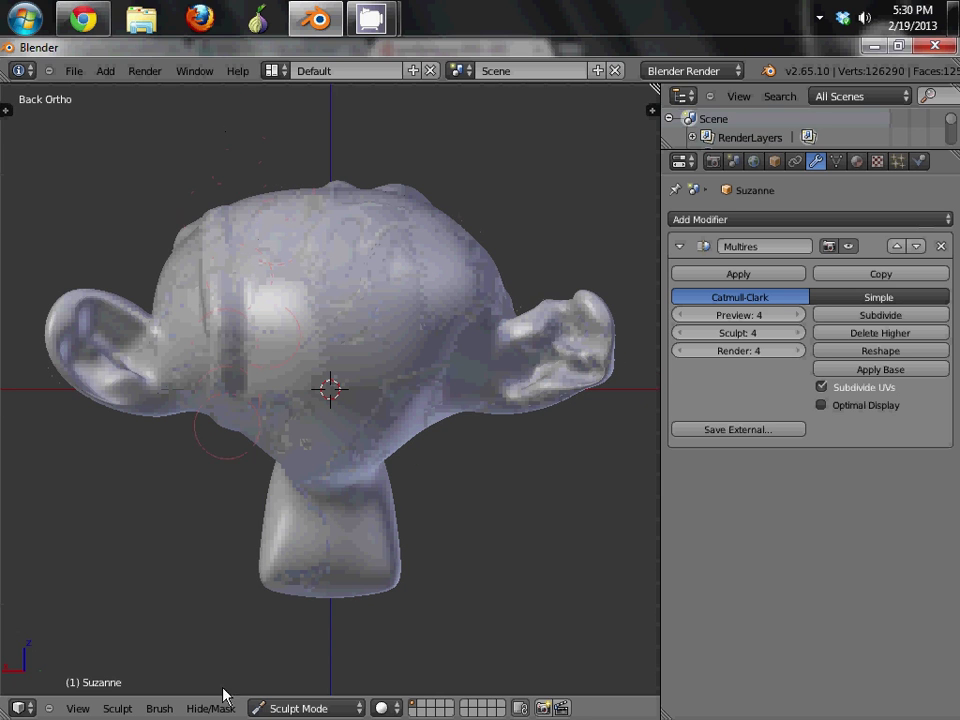
mouse_move(294, 630)
left_mouse_down()
mouse_move(300, 311)
mouse_move(375, 124)
mouse_move(358, 324)
mouse_move(422, 639)
mouse_move(436, 150)
left_mouse_up()
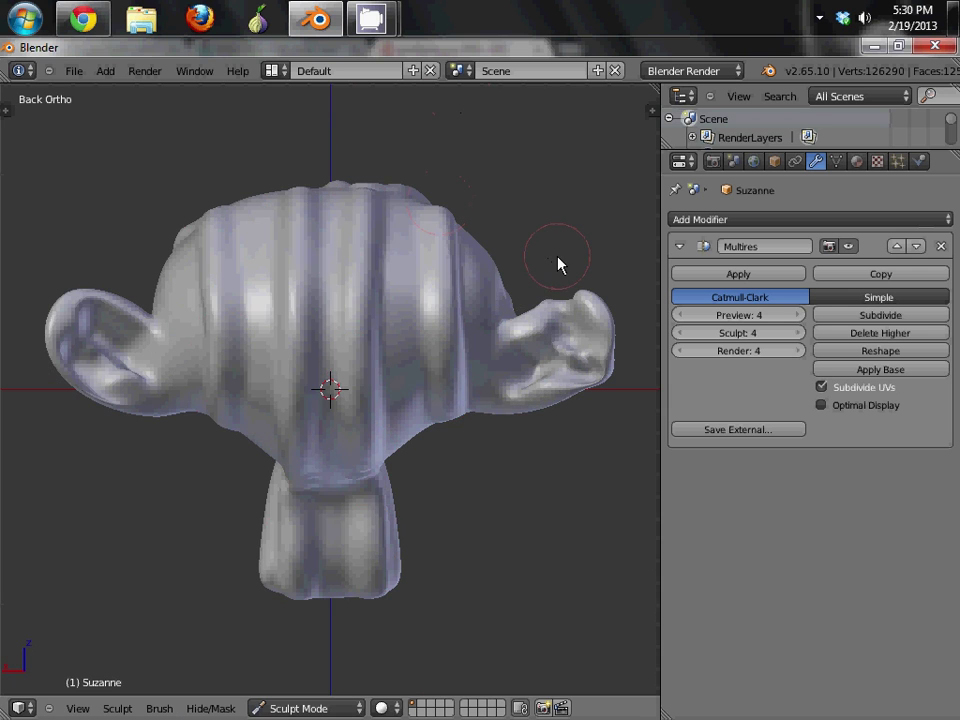
- Sculpt raised ridges freehand over both sides of the monkey's head from the right and left views, and return to the front view
key("KP_3")
mouse_move(142, 253)
left_mouse_down()
mouse_move(422, 317)
mouse_move(306, 360)
mouse_move(484, 435)
mouse_move(510, 466)
left_mouse_up()
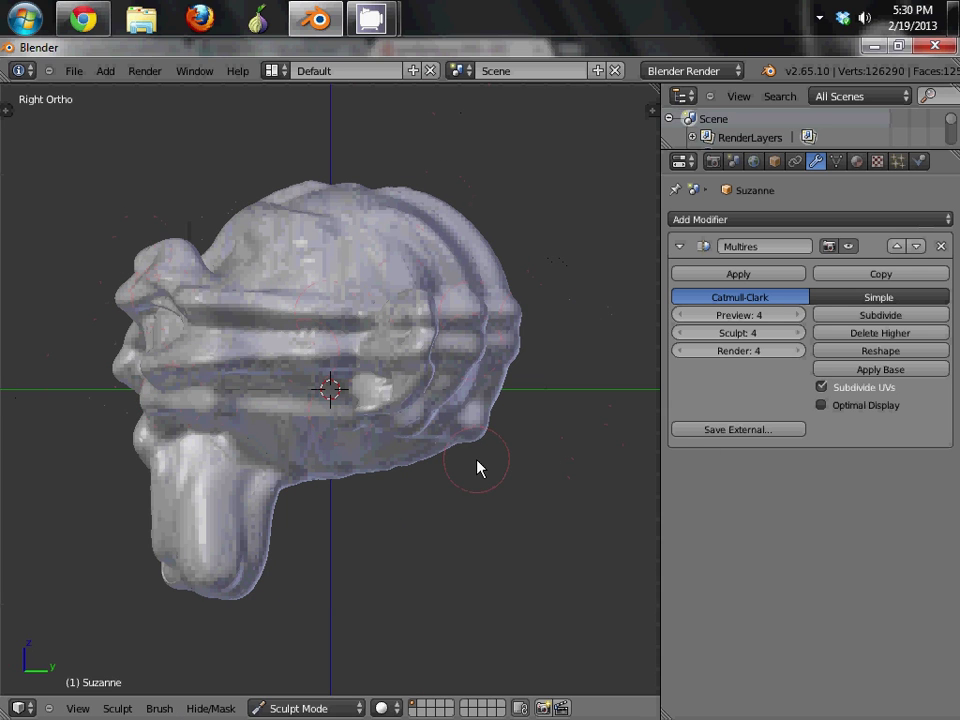
key("ctrl+KP_3")
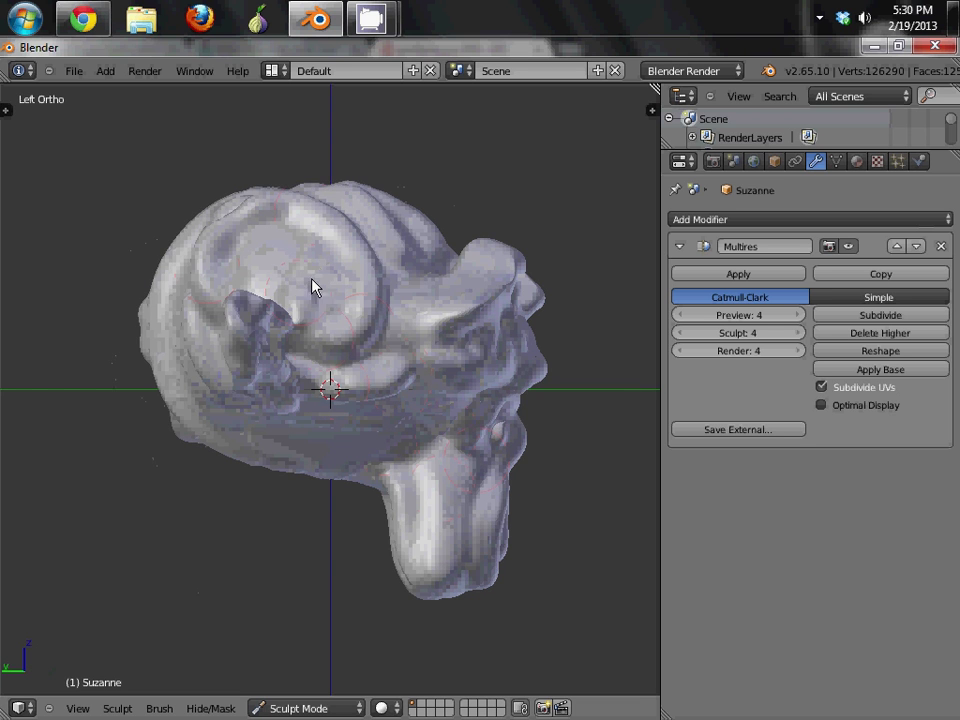
middle_click_drag(555, 375, 491, 332)
key("KP_1")
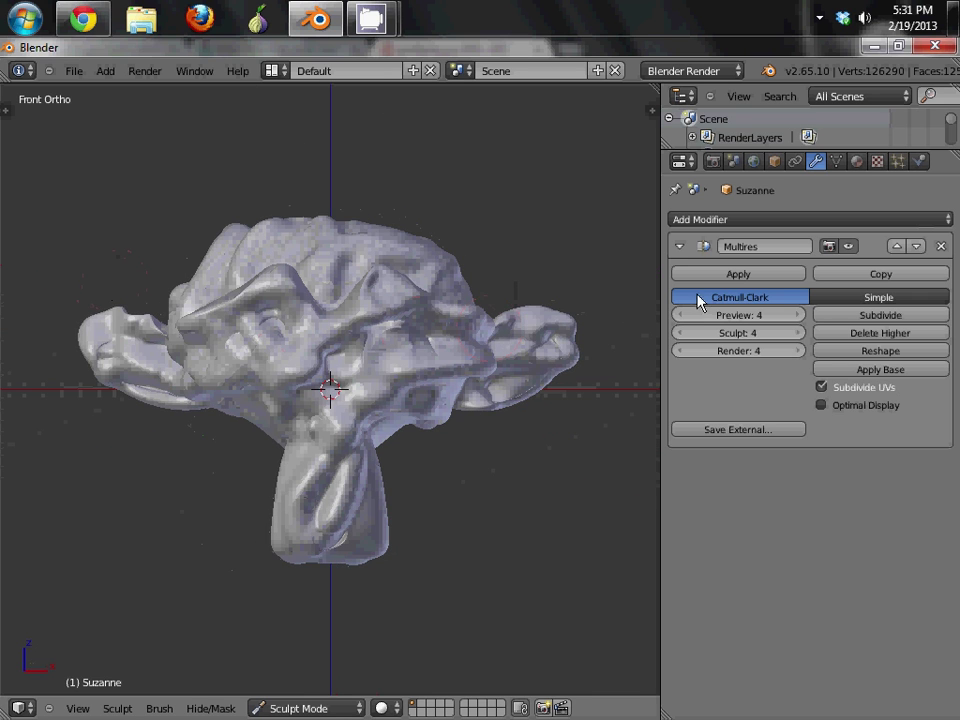
- Switch the sculpted monkey from Sculpt Mode to Object Mode to preview its lower Multires levels
key("Tab")
key("Tab")
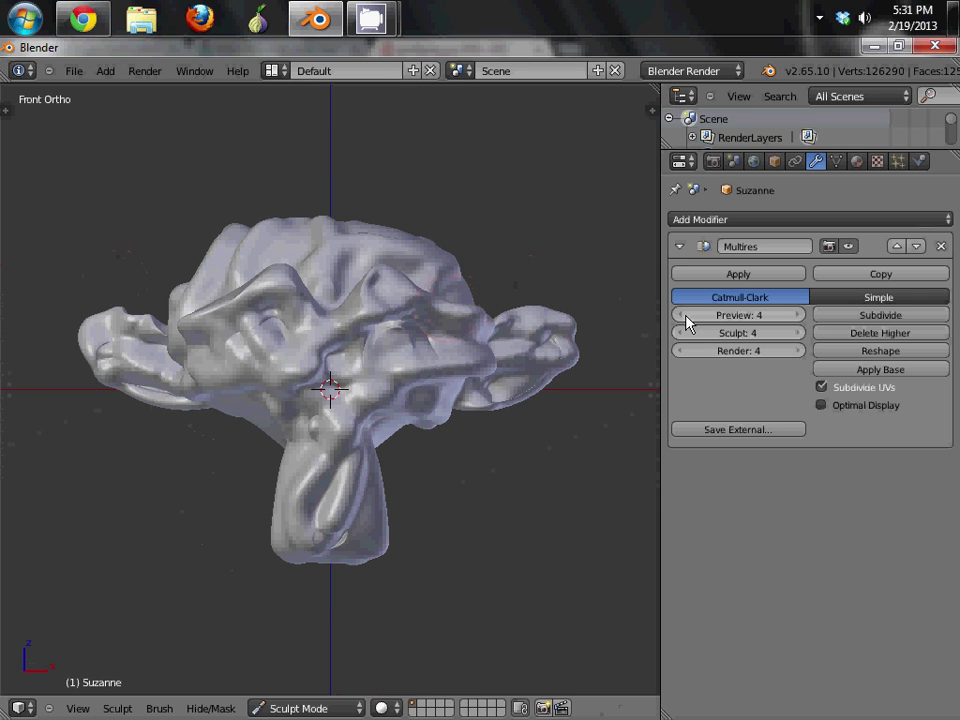
left_click(681, 316)
left_click(679, 316)
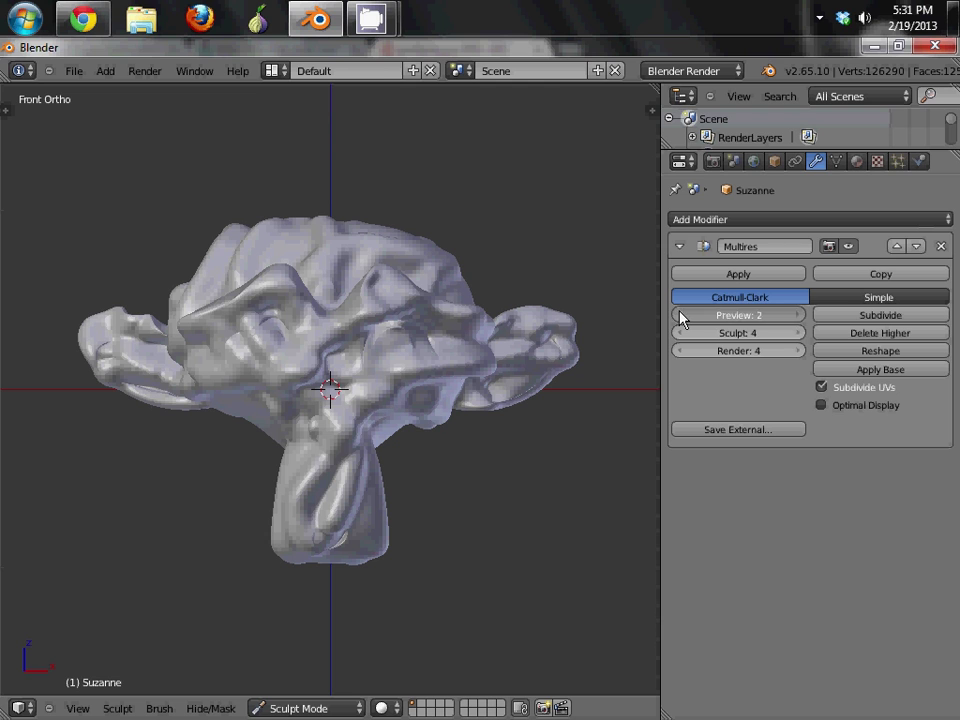
left_click(679, 316)
left_click(679, 316)
left_click(300, 705)
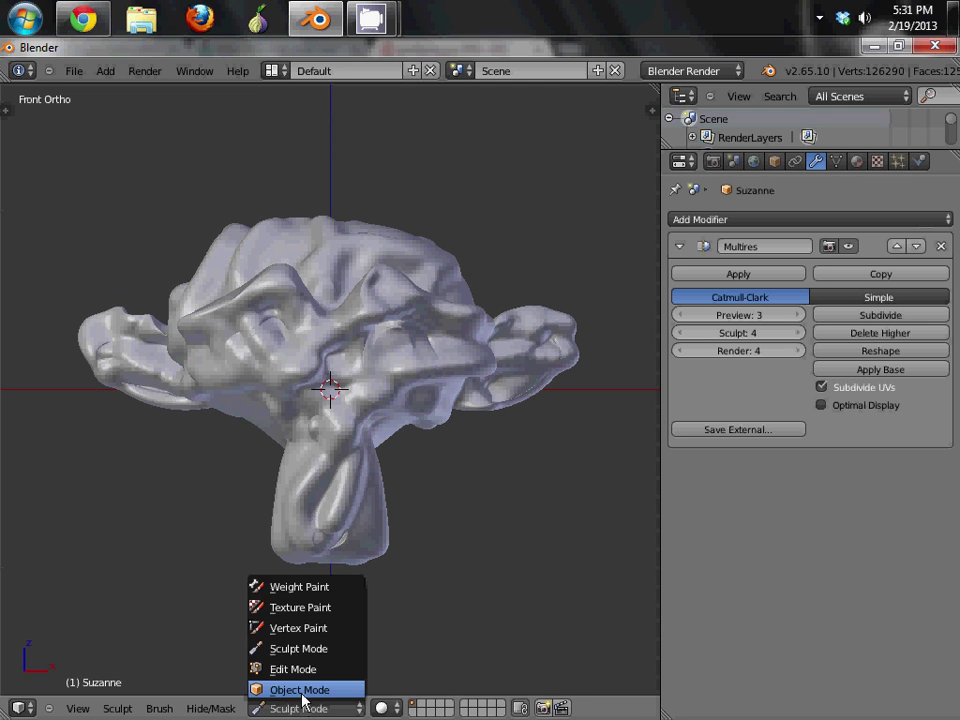
left_click(306, 689)
- Compare the monkey's shape from the front and side while stepping the Multires preview down to 0 and back up to 4
left_click(683, 315)
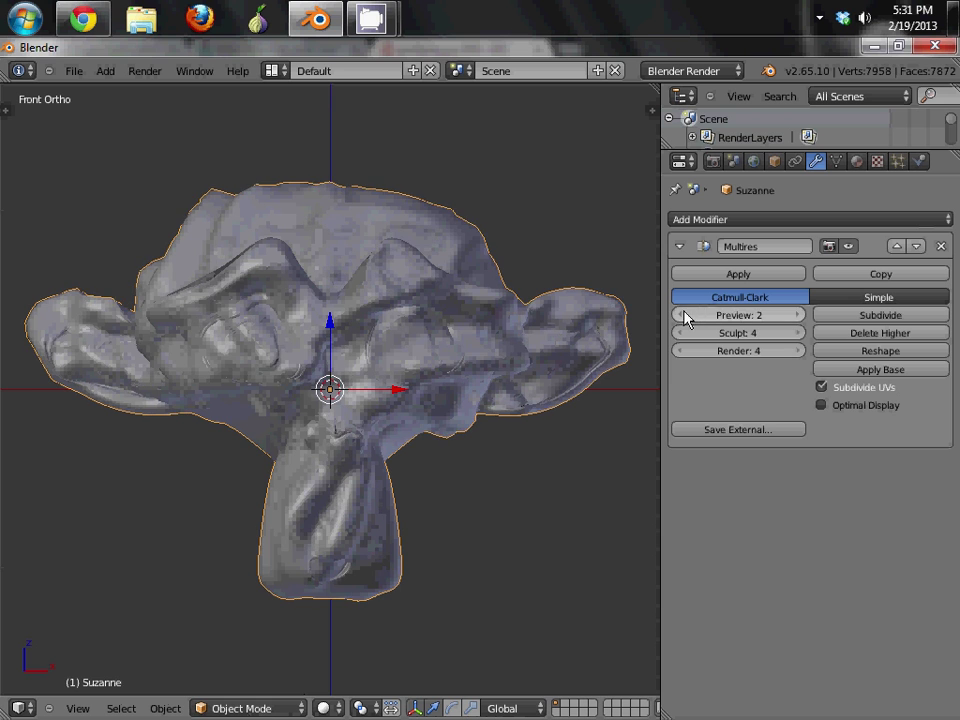
left_click(684, 316)
left_click(684, 316)
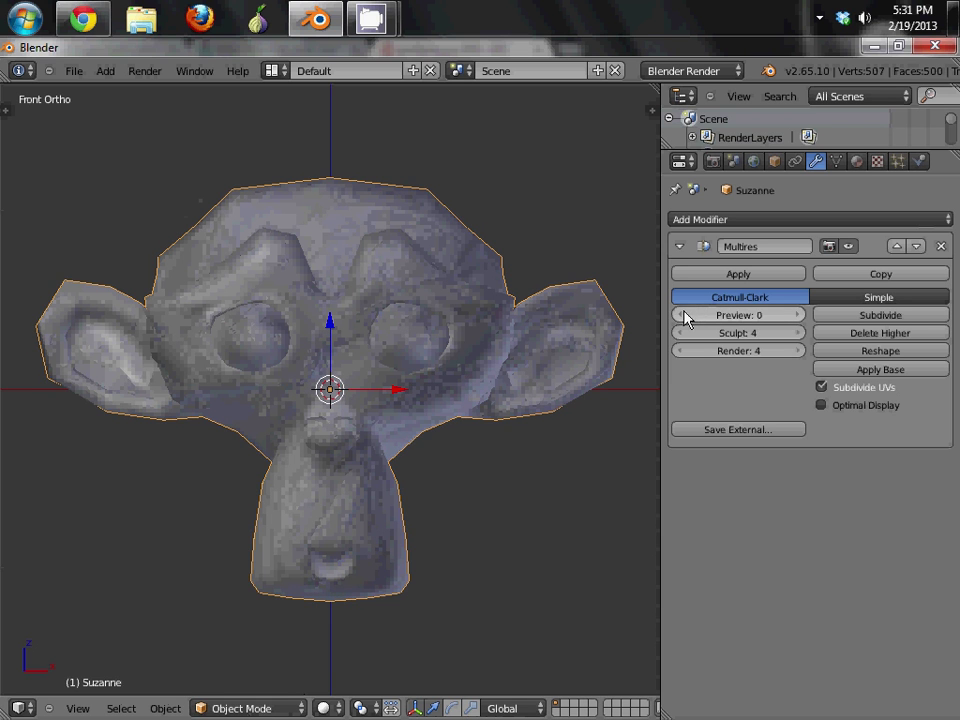
left_click(797, 315)
middle_click_drag(589, 375, 735, 332)
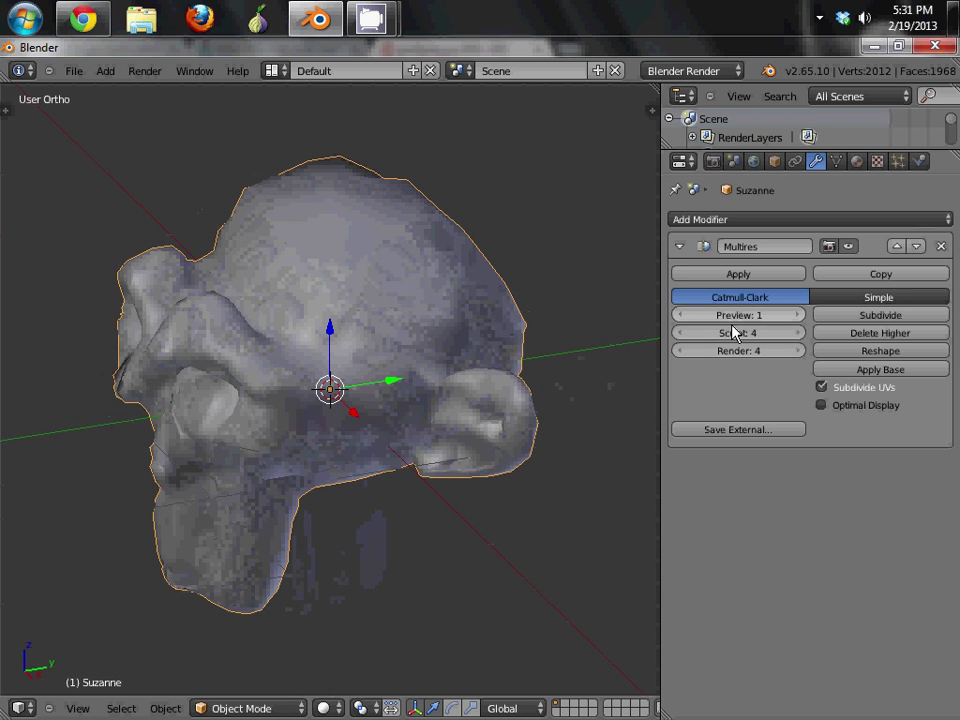
left_click(799, 315)
left_click(799, 315)
middle_click_drag(610, 360, 493, 380)
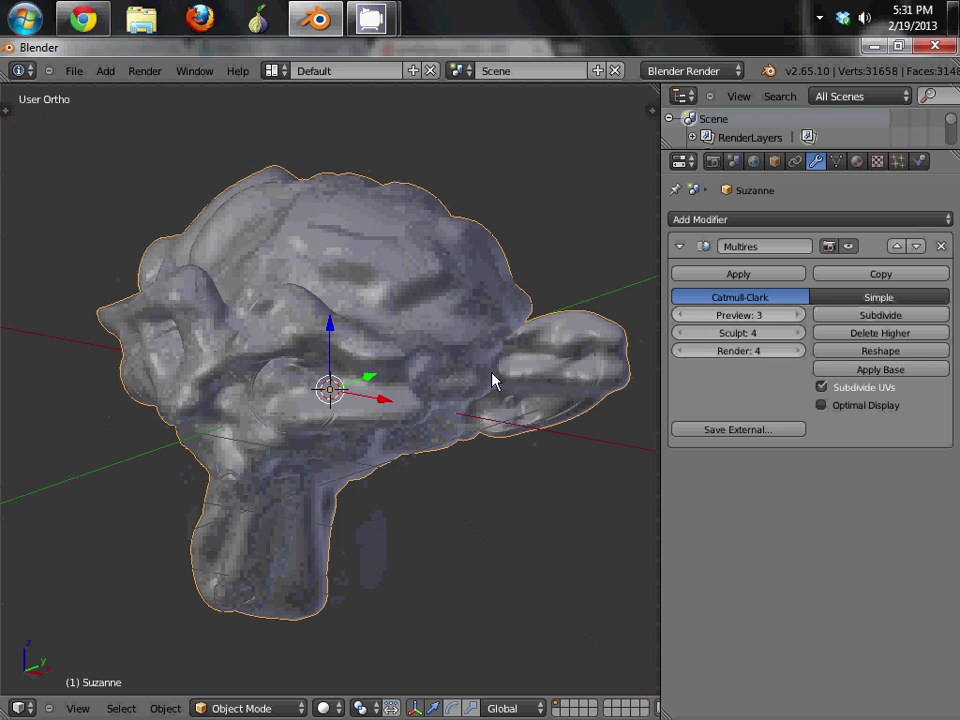
left_click(799, 315)
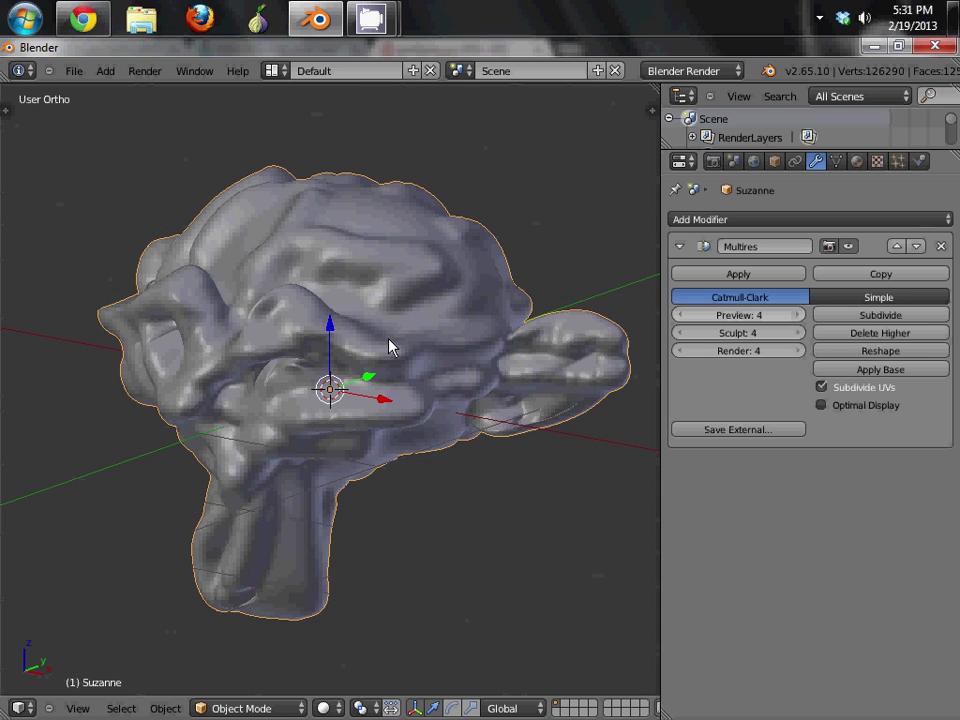
- Examine the front of the monkey at Multires preview levels 3, 2 and 1, returning the preview to 4
key("KP_1")
left_click(677, 315)
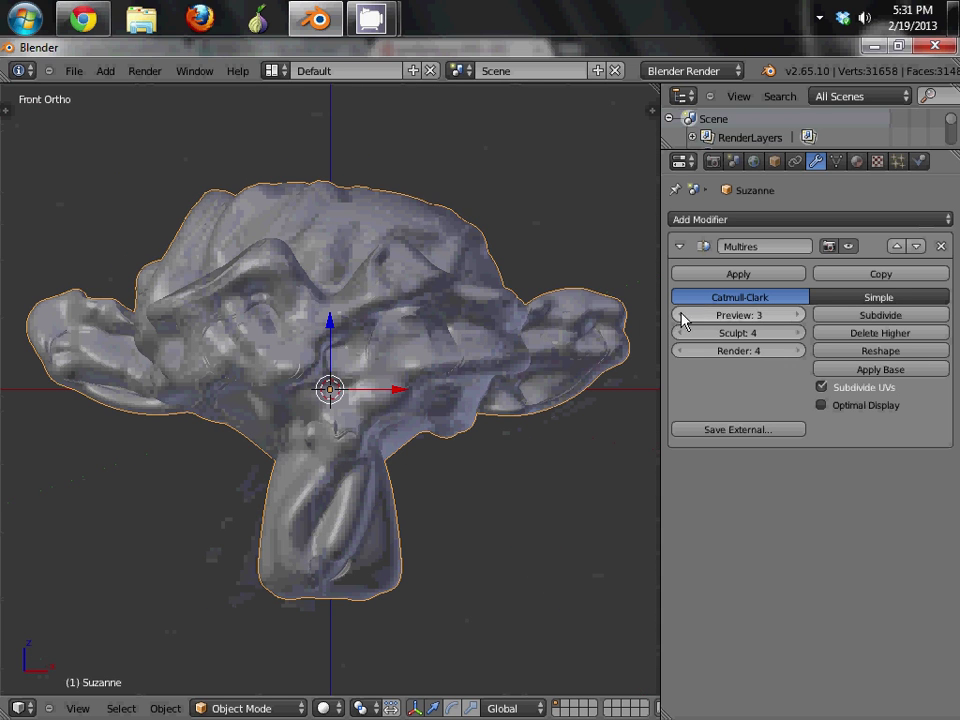
left_click(680, 315)
left_click(680, 315)
left_click(799, 315)
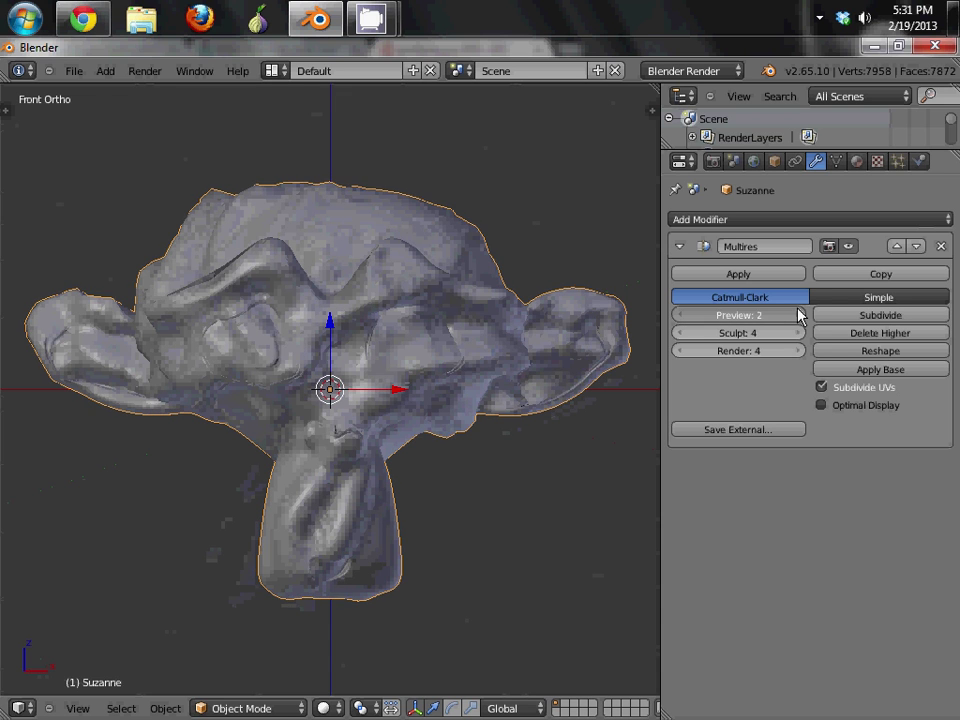
left_click(799, 315)
left_click(799, 315)
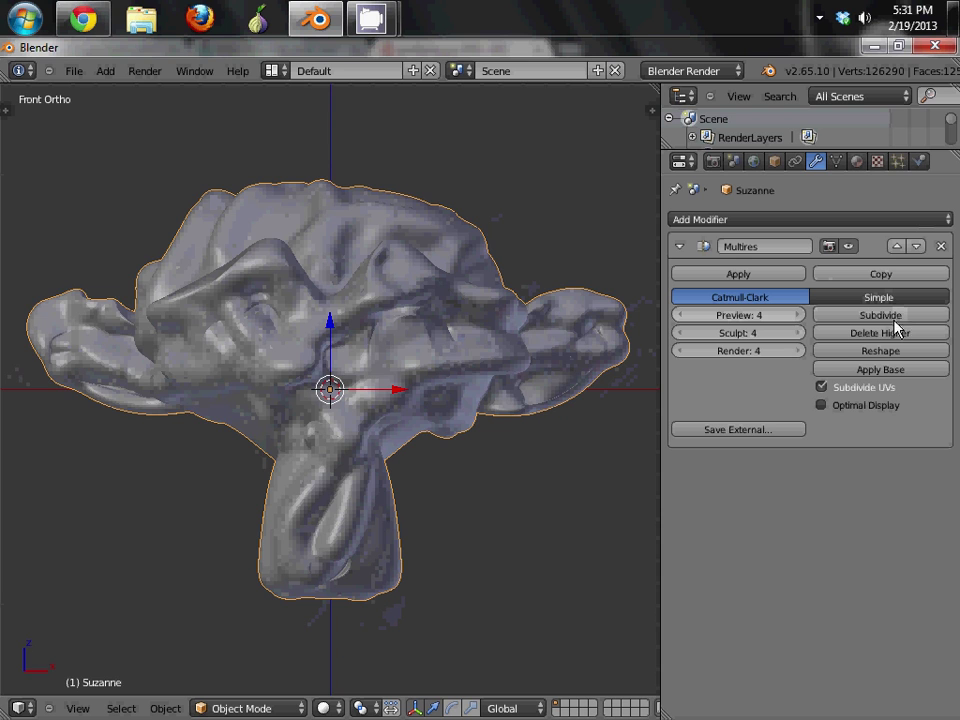
- Duplicate the sculpted monkey in place, move the copy to layer 2 and display that layer
scroll(352, 318, "down", 1)
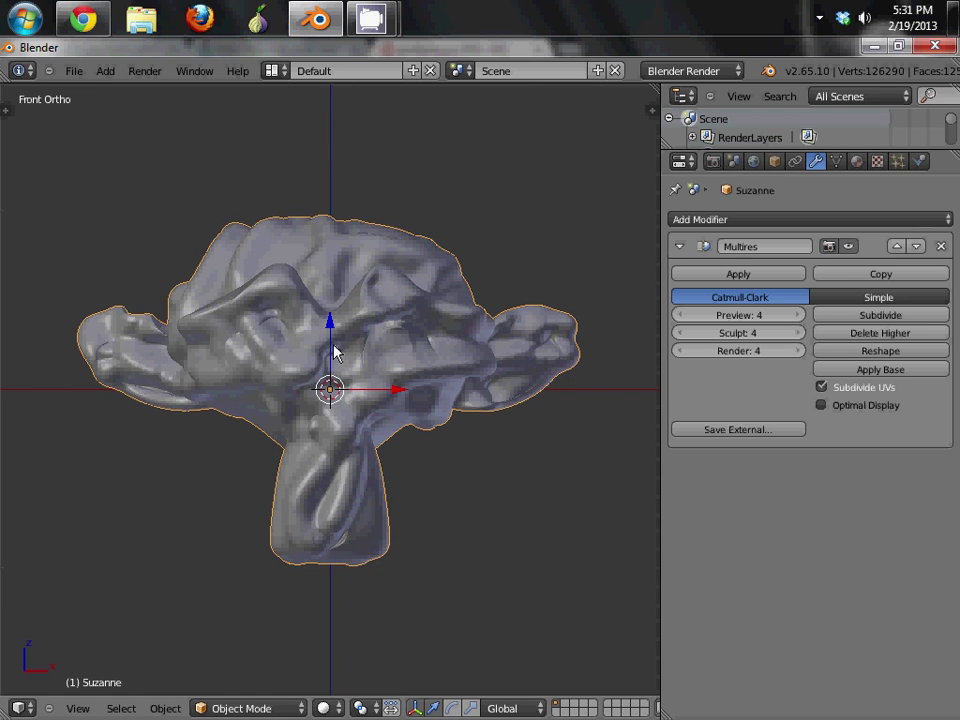
key("shift+d")
key("Escape")
key("m")
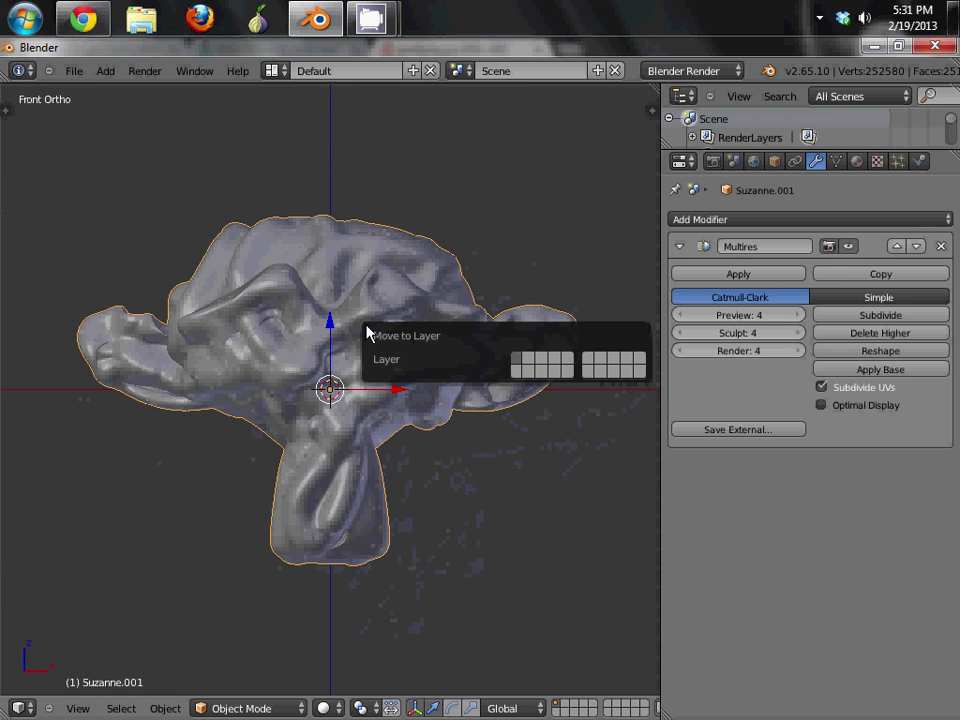
key("2")
key("2")
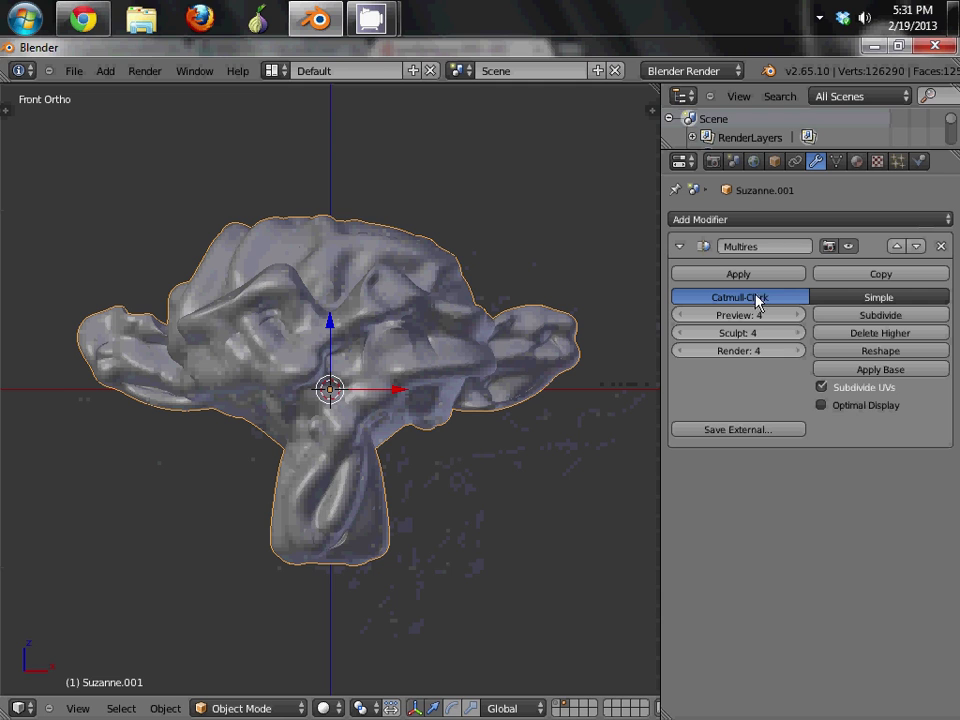
- Select the original monkey on layer 1 and check the copy on layer 2
key("a")
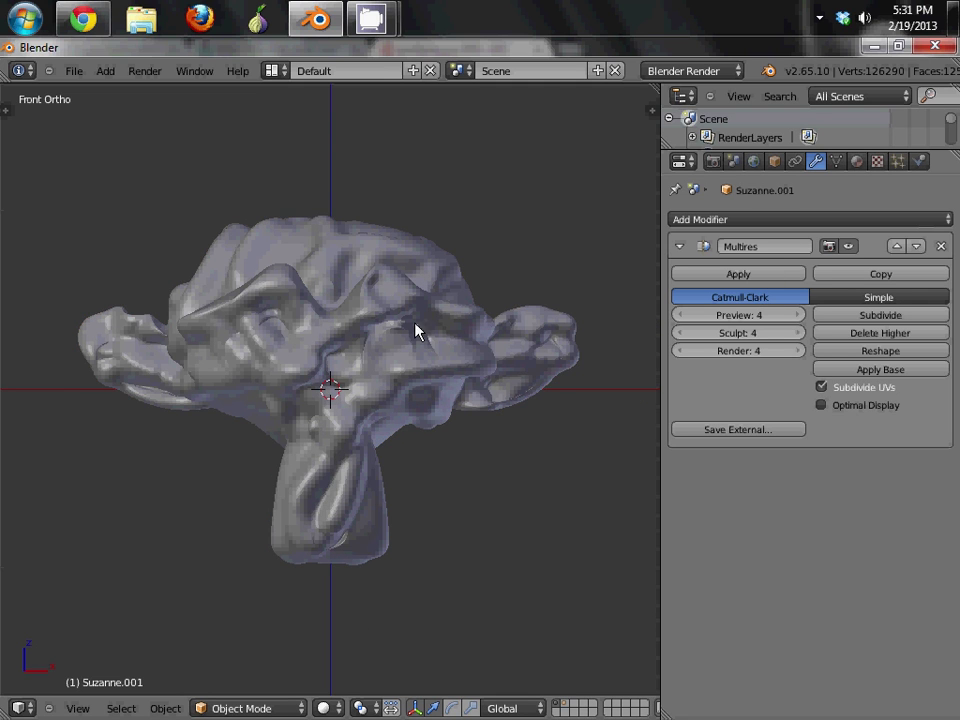
right_click_drag(355, 303, 356, 284)
right_click(357, 284)
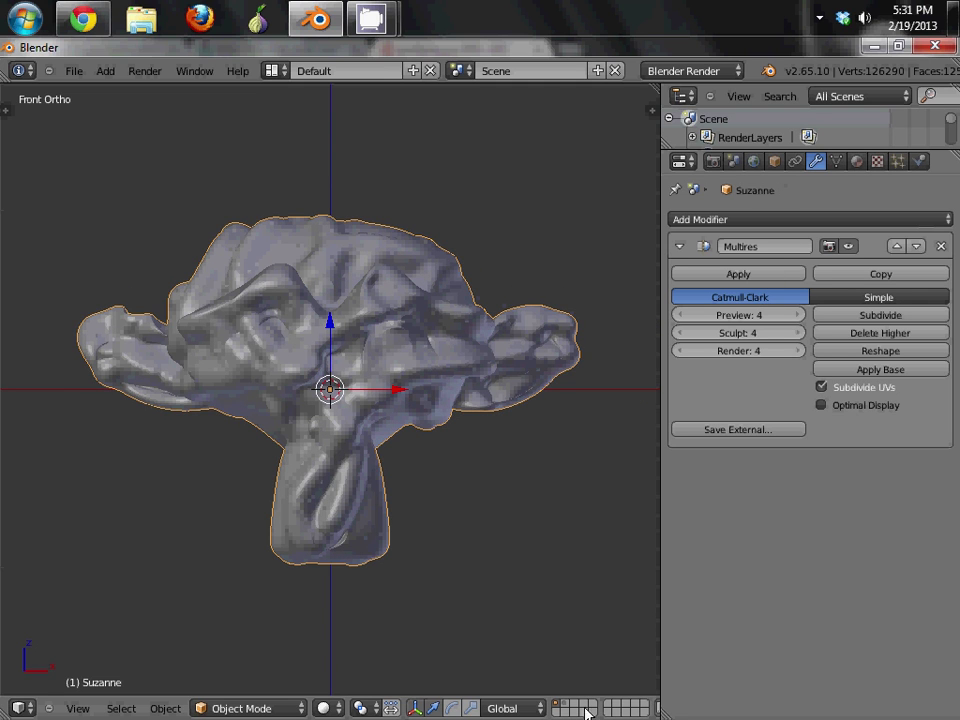
left_click(564, 704)
key("a")
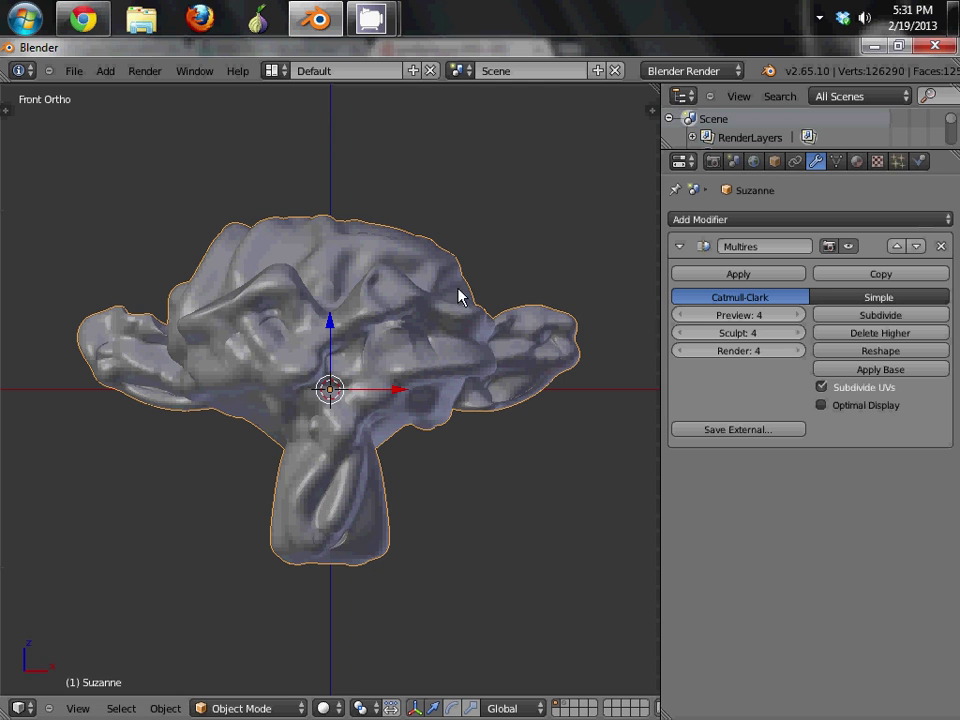
- Set the original monkey's Multires preview level to 1 and apply the modifier
left_click(682, 315)
left_click(682, 315)
left_click(682, 315)
left_click(682, 315)
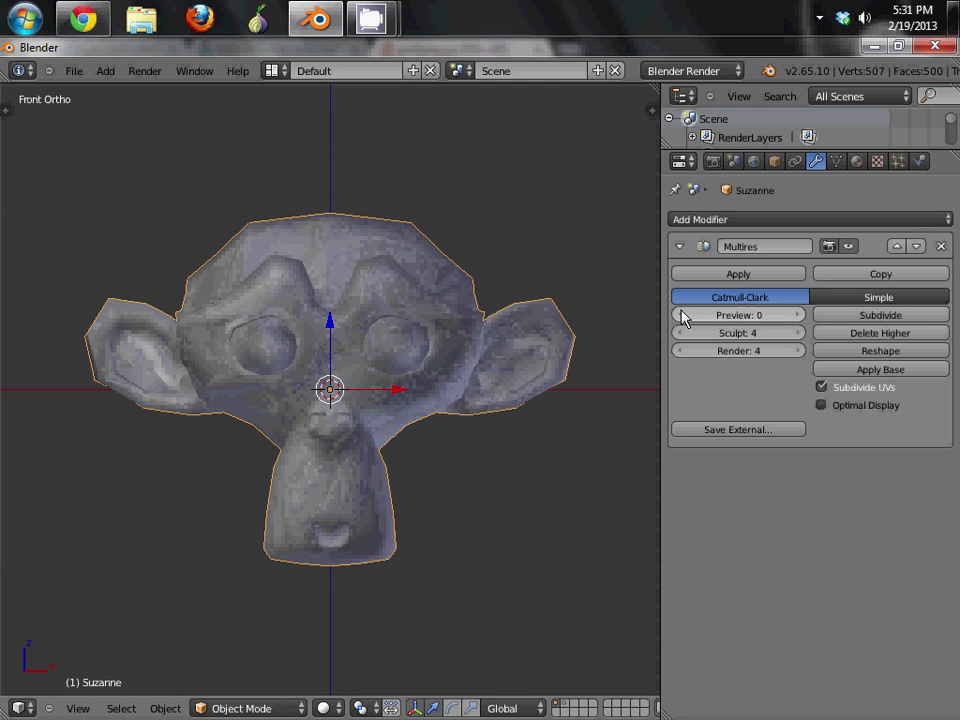
left_click(797, 315)
middle_click_drag(521, 315, 434, 343)
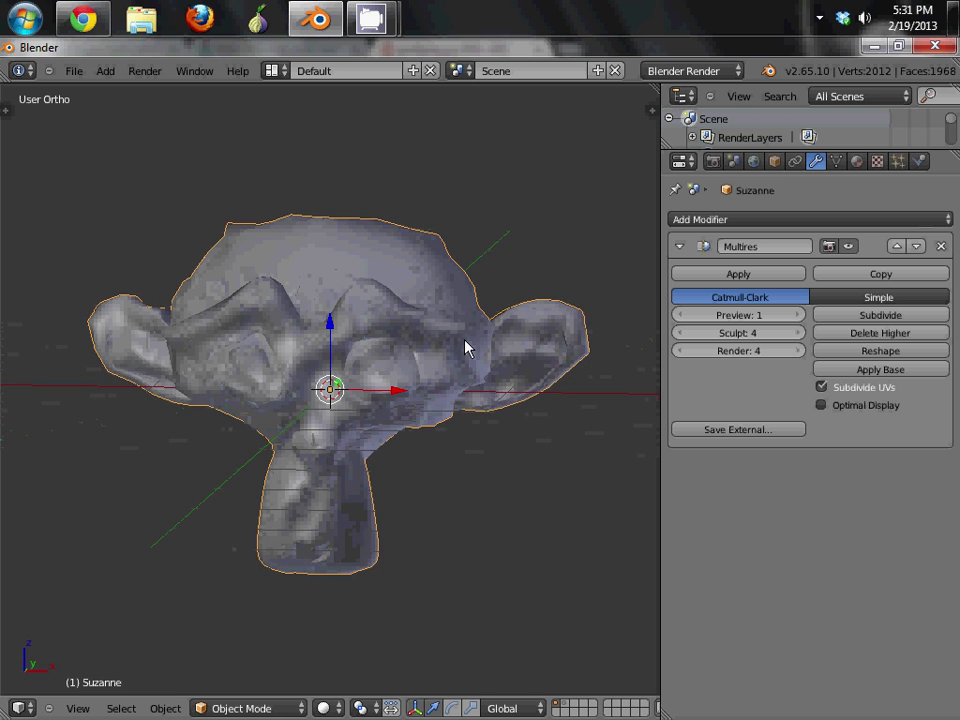
key("KP_1")
left_click(737, 274)
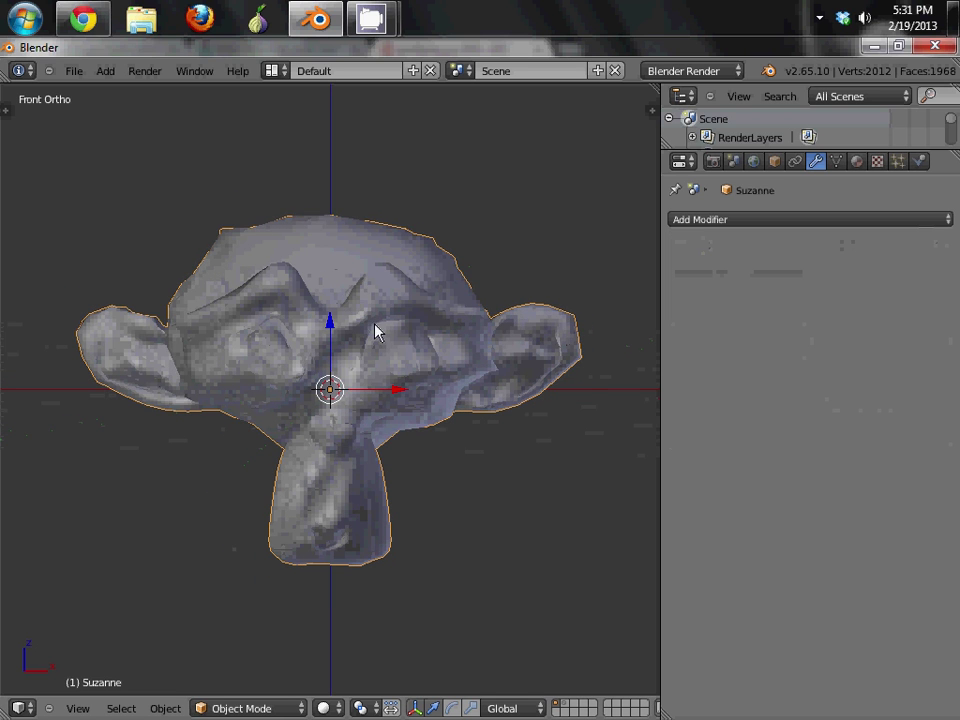
- Examine the applied low-poly monkey's mesh in Edit Mode from the front and back, and its shaded surface in Object Mode
key("Tab")
scroll(414, 236, "up", 3)
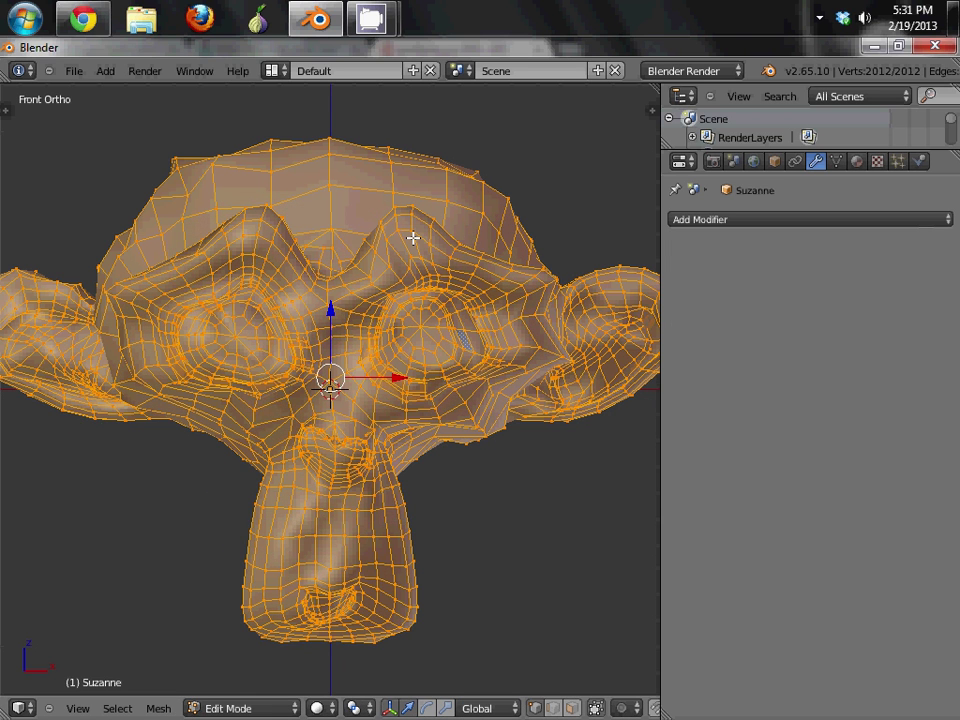
key("a")
key("a")
key("a")
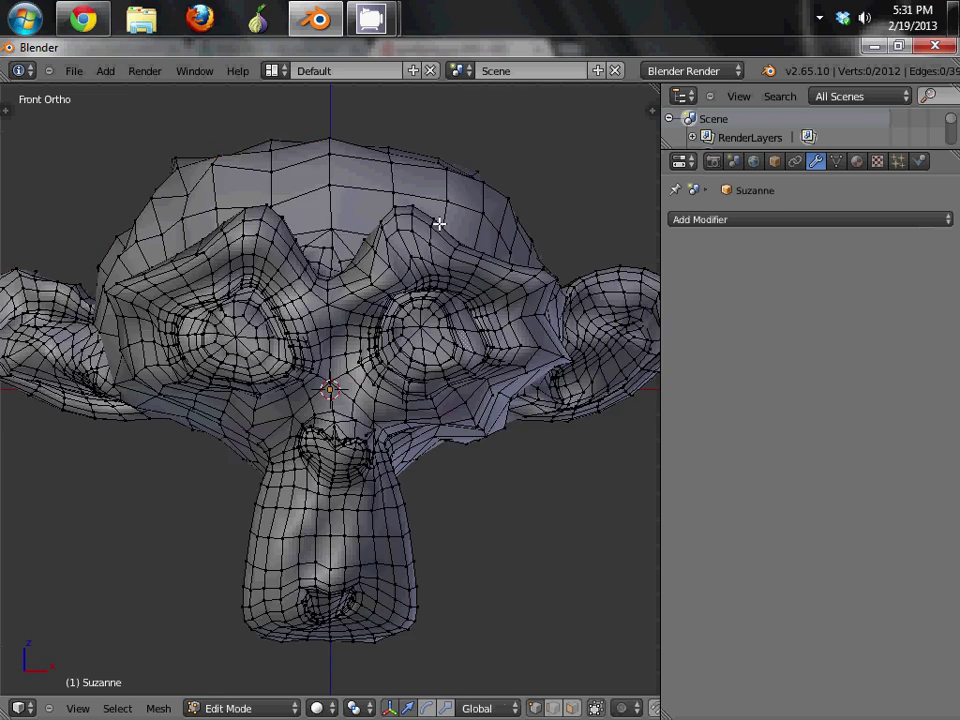
key("a")
scroll(332, 251, "down", 3)
middle_click_drag(332, 251, 283, 298)
key("Tab")
key("Tab")
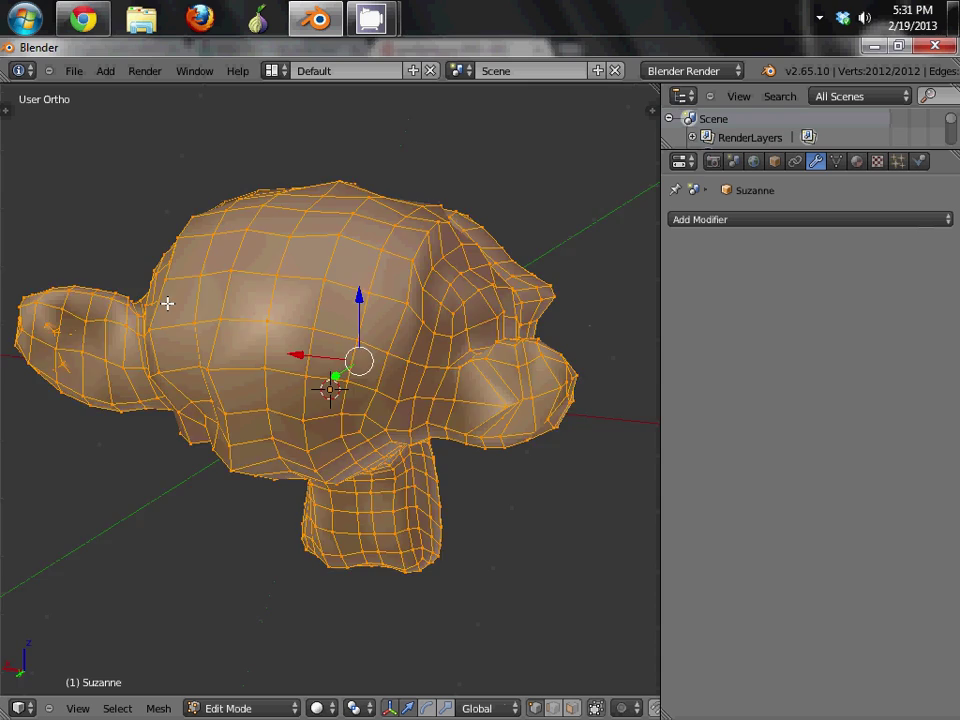
middle_click_drag(167, 302, 373, 306)
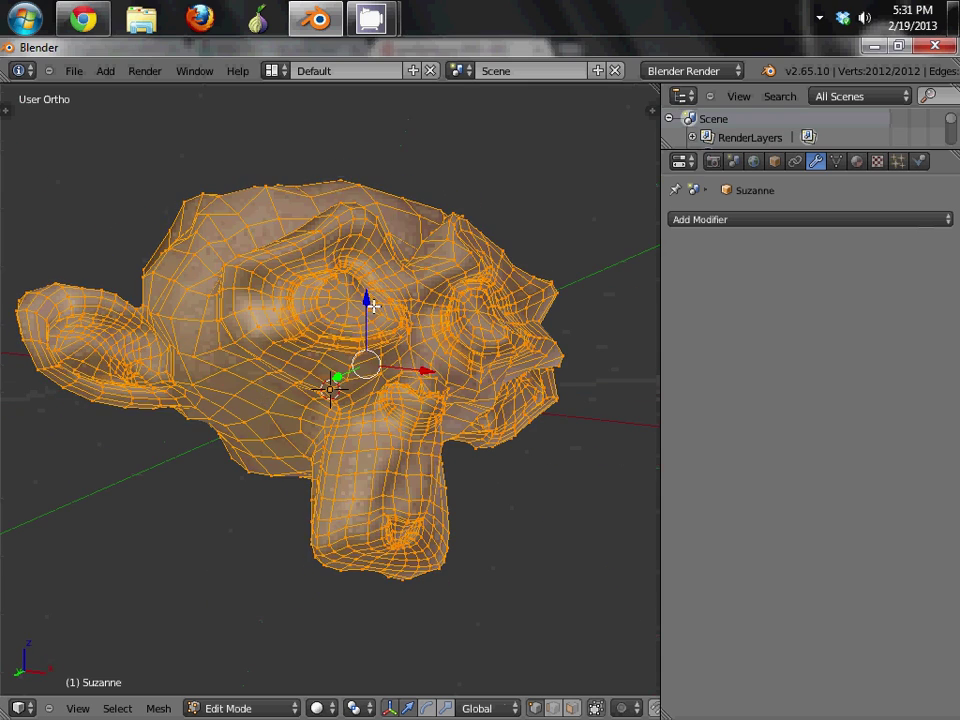
key("Tab")
key("KP_1")
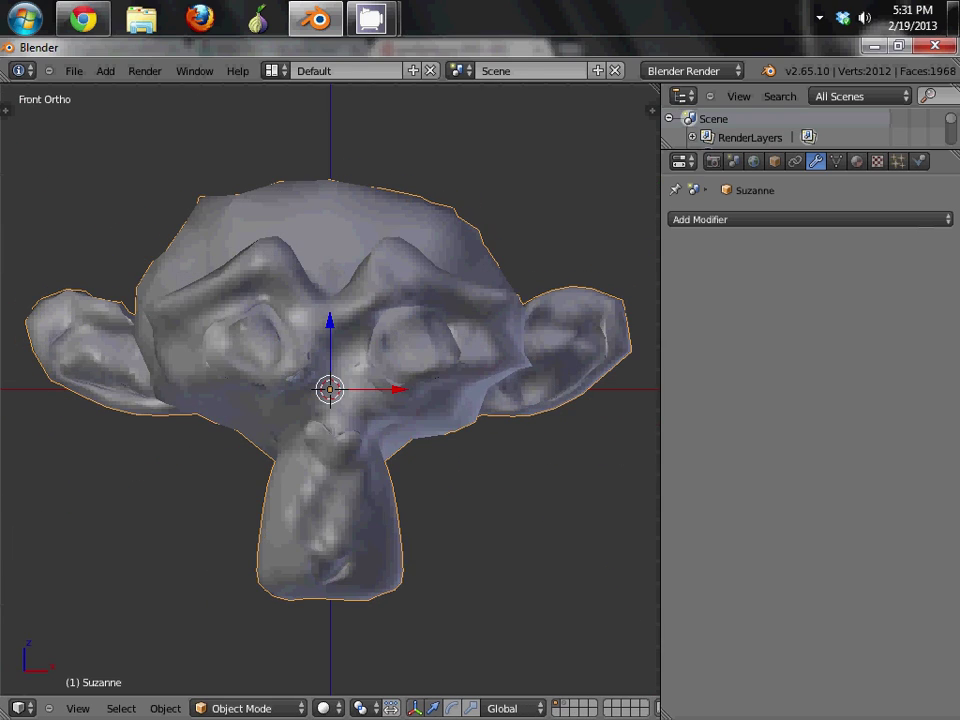
scroll(380, 319, "down", 1)
scroll(380, 319, "up", 2)
scroll(380, 319, "down", 2)
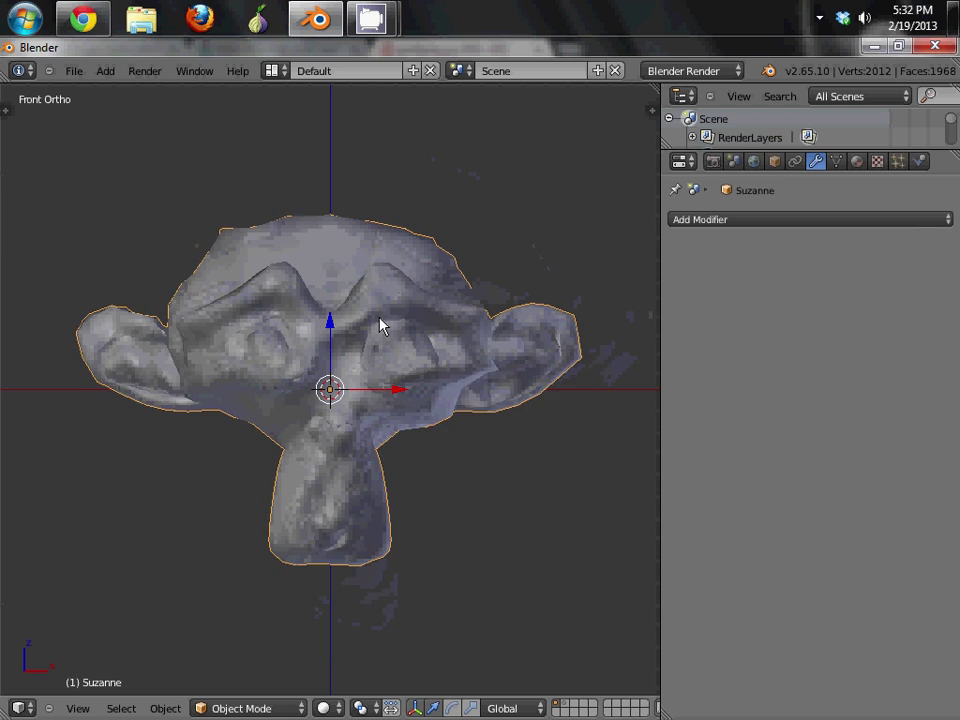
scroll(380, 319, "up", 1)
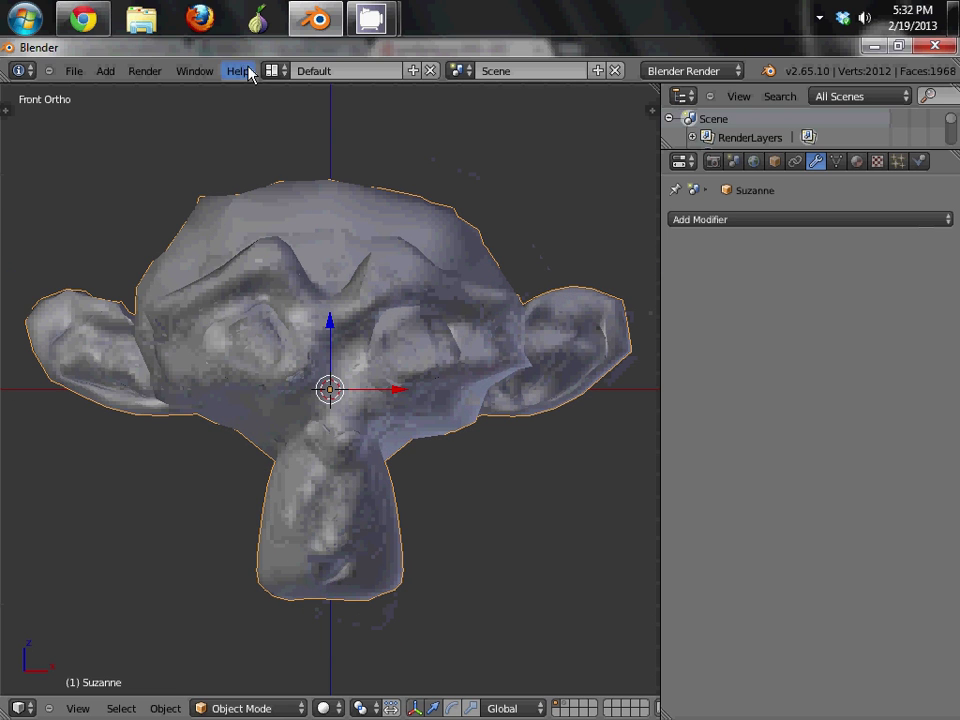
- Split the 3D view into two side-by-side areas and change the left one to the UV/Image Editor
left_click_drag(12, 700, 297, 645)
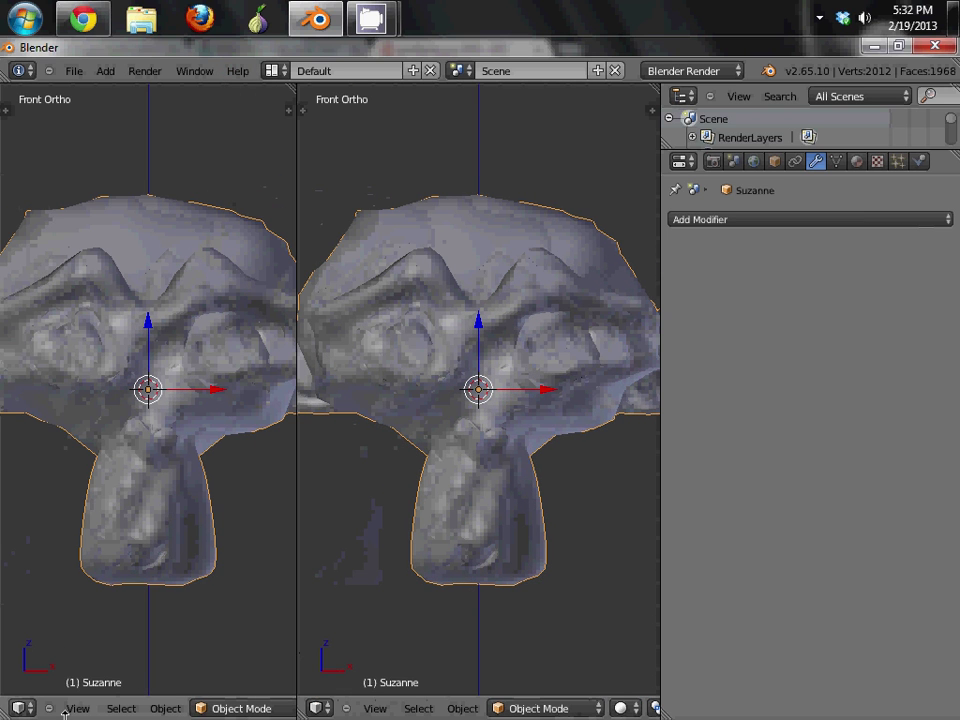
left_click(32, 708)
left_click(69, 583)
scroll(533, 388, "down", 5)
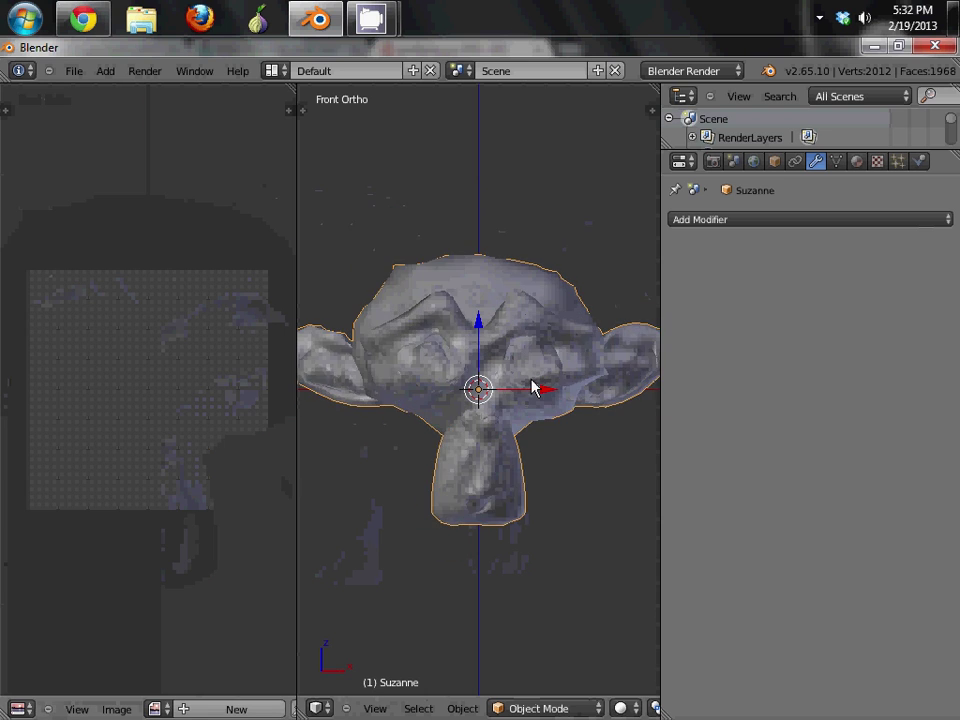
- Unwrap the whole monkey mesh with Smart UV Project, using angle limit 66.00, island margin 0.00 and area weight 0.00
key("Tab")
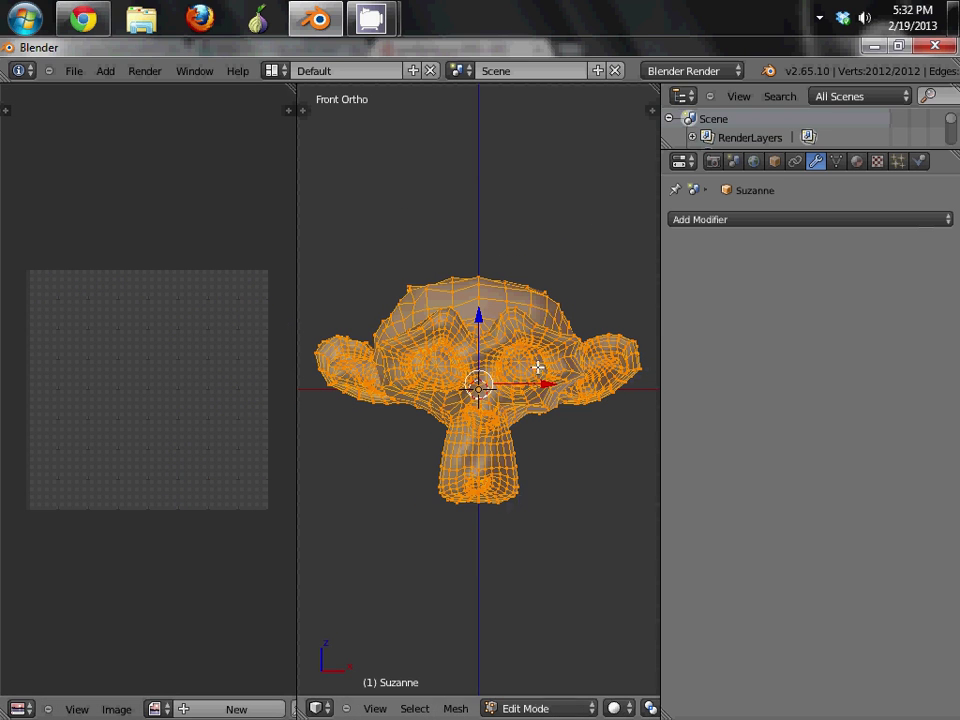
middle_click_drag(536, 364, 473, 404)
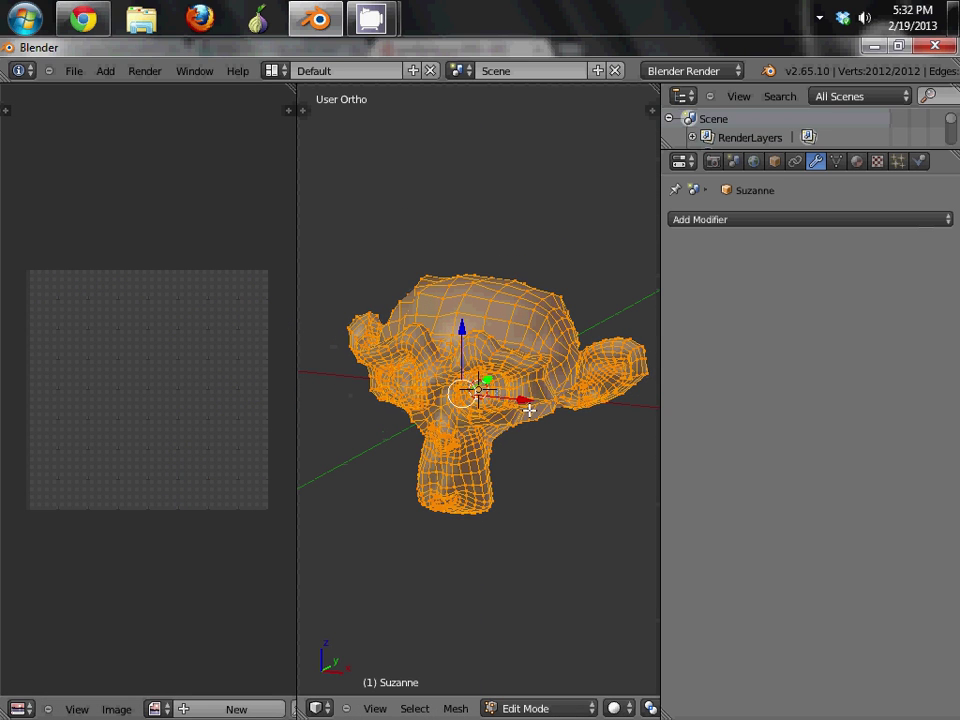
key("u")
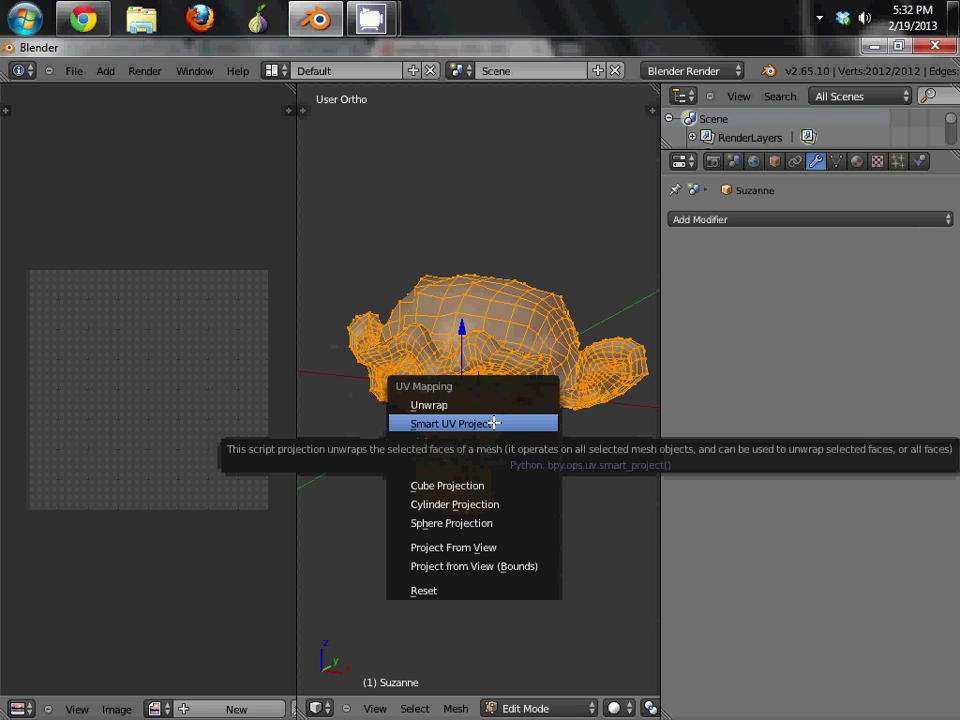
left_click(526, 423)
left_click(506, 518)
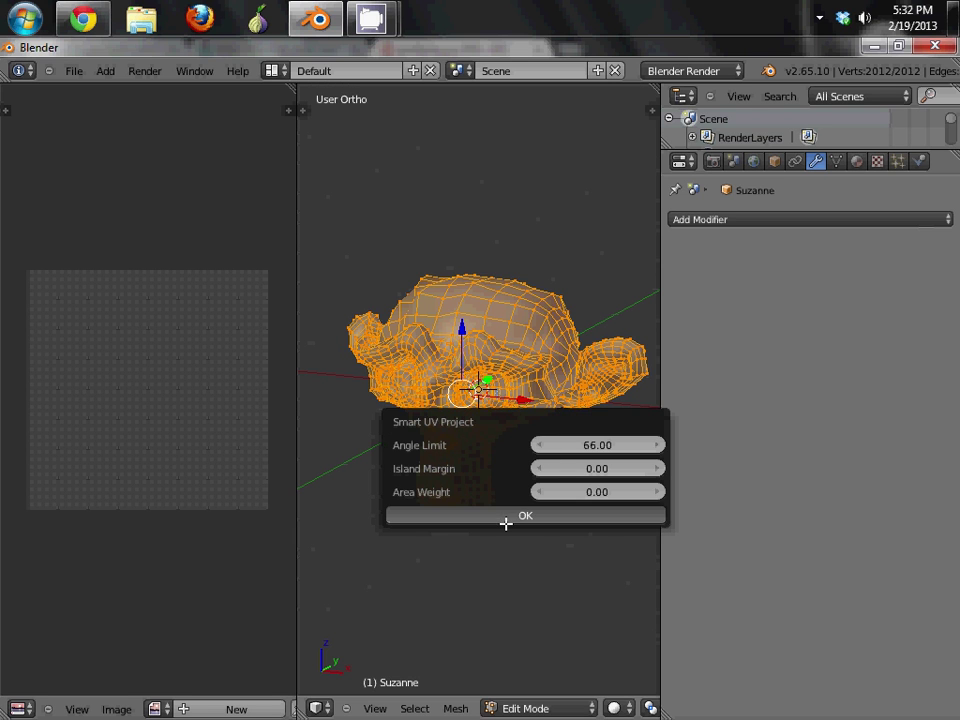
- Inspect the unwrapped monkey mesh from several angles alongside its UV layout
scroll(467, 364, "up", 1)
middle_click_drag(488, 400, 615, 425)
scroll(508, 440, "up", 2)
middle_click_drag(454, 435, 596, 431)
scroll(596, 431, "down", 2)
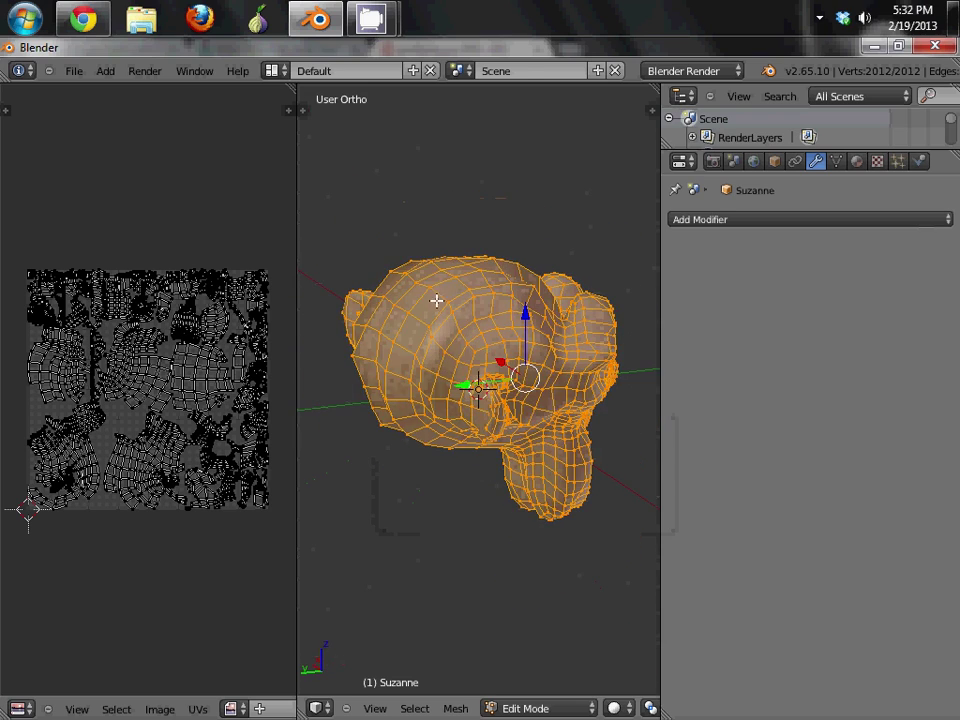
middle_click_drag(530, 340, 403, 381)
mouse_move(557, 380)
middle_mouse_down()
mouse_move(405, 354)
mouse_move(515, 357)
middle_mouse_up()
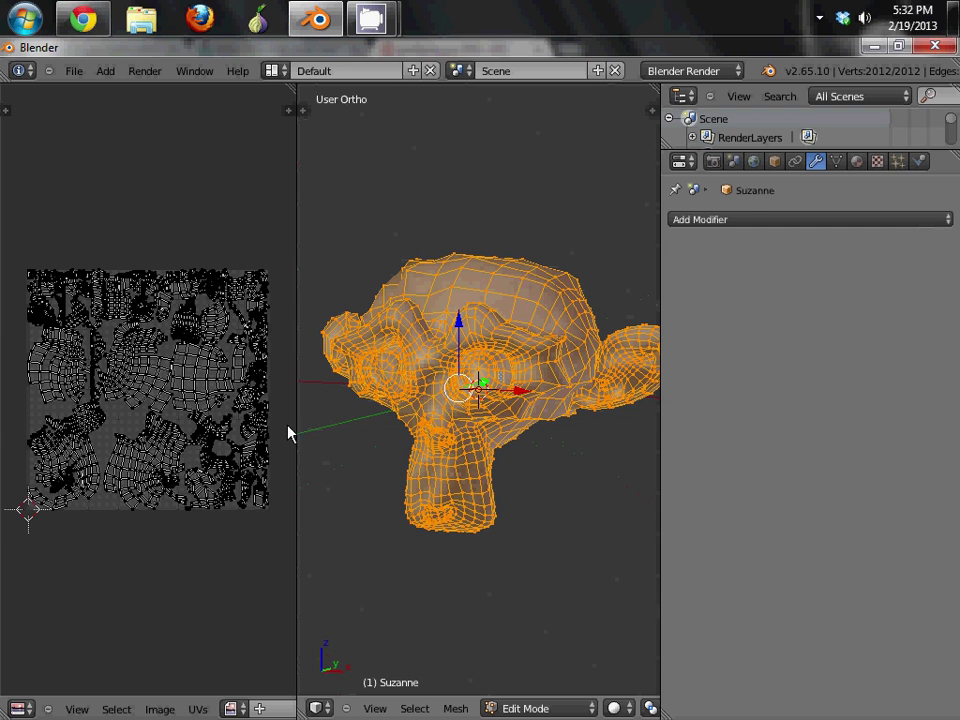
- Select all the monkey's UVs and create a new 1024 × 1024 image named norm with the Color Grid type
scroll(161, 456, "up", 3)
key("a")
scroll(155, 374, "down", 3)
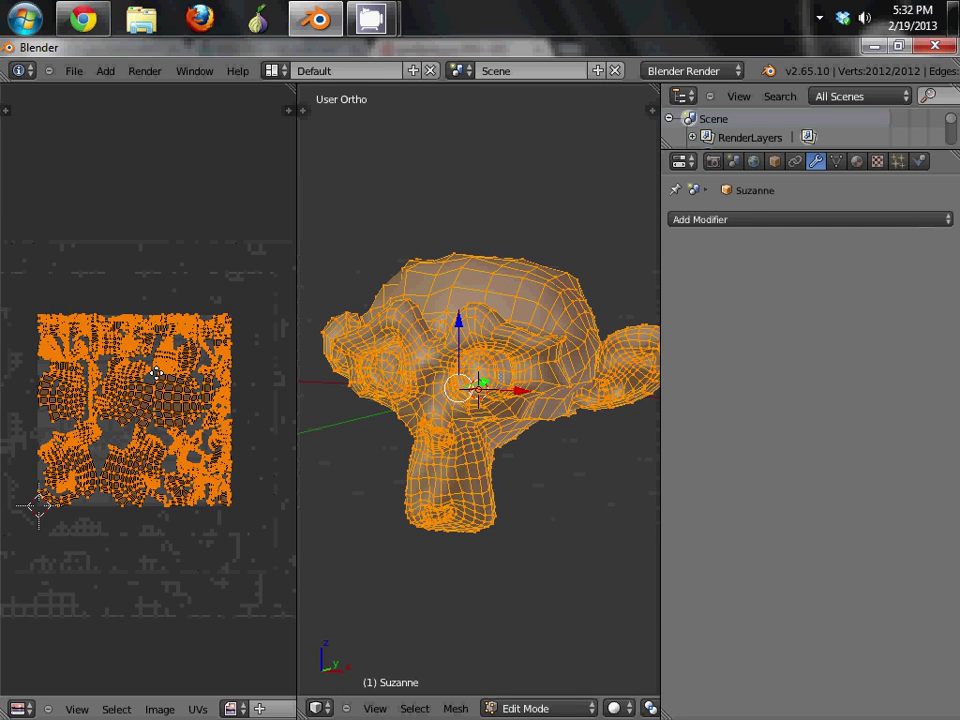
scroll(155, 374, "up", 1)
left_click(251, 708)
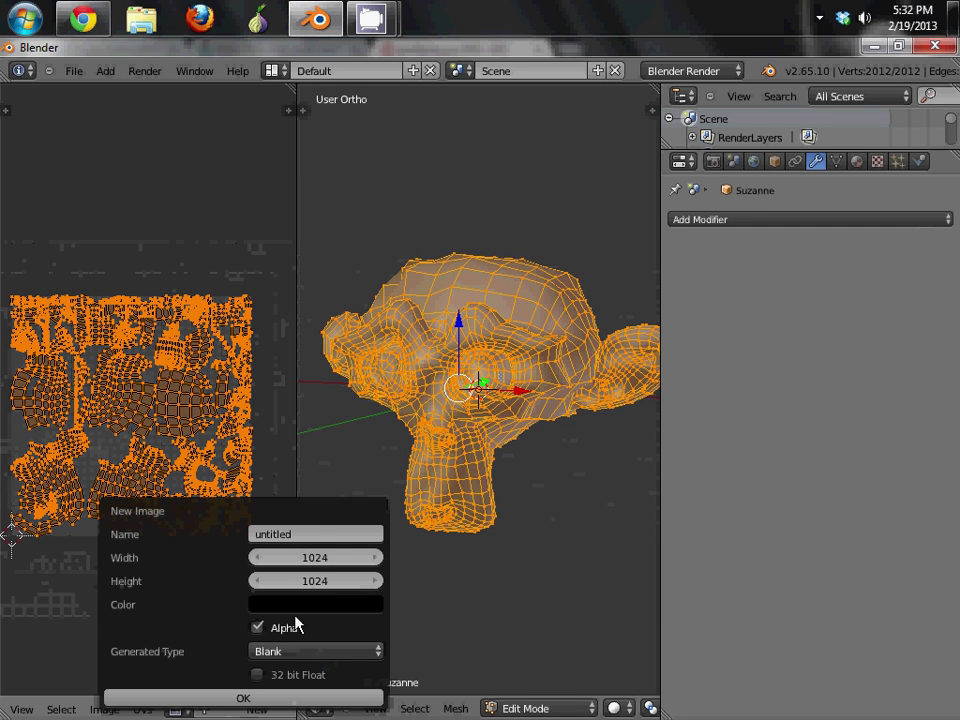
left_click(314, 534)
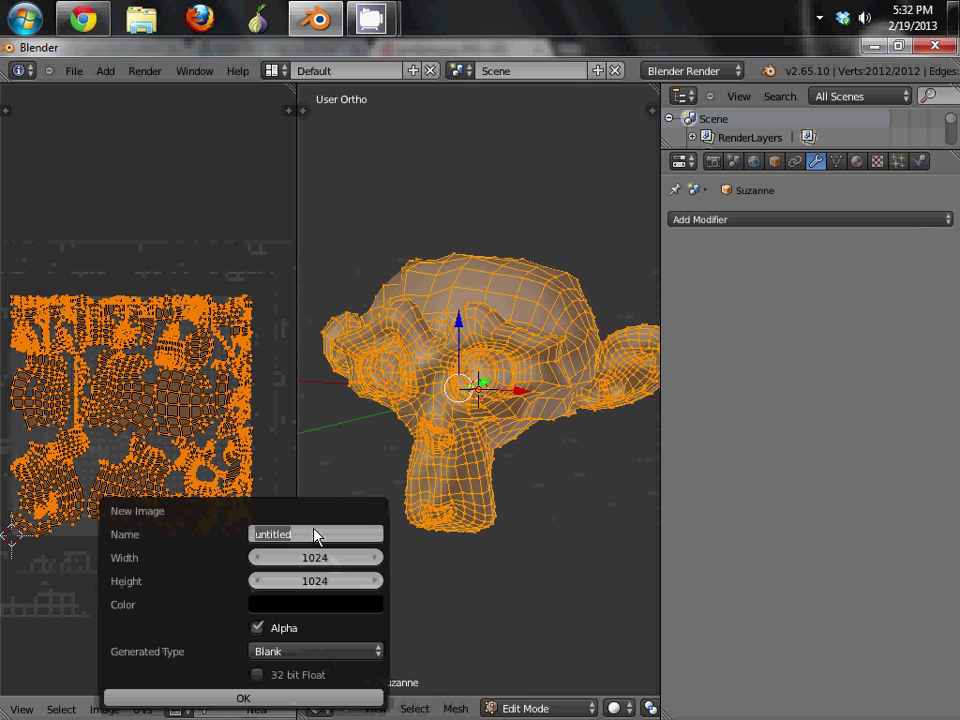
type("norm")
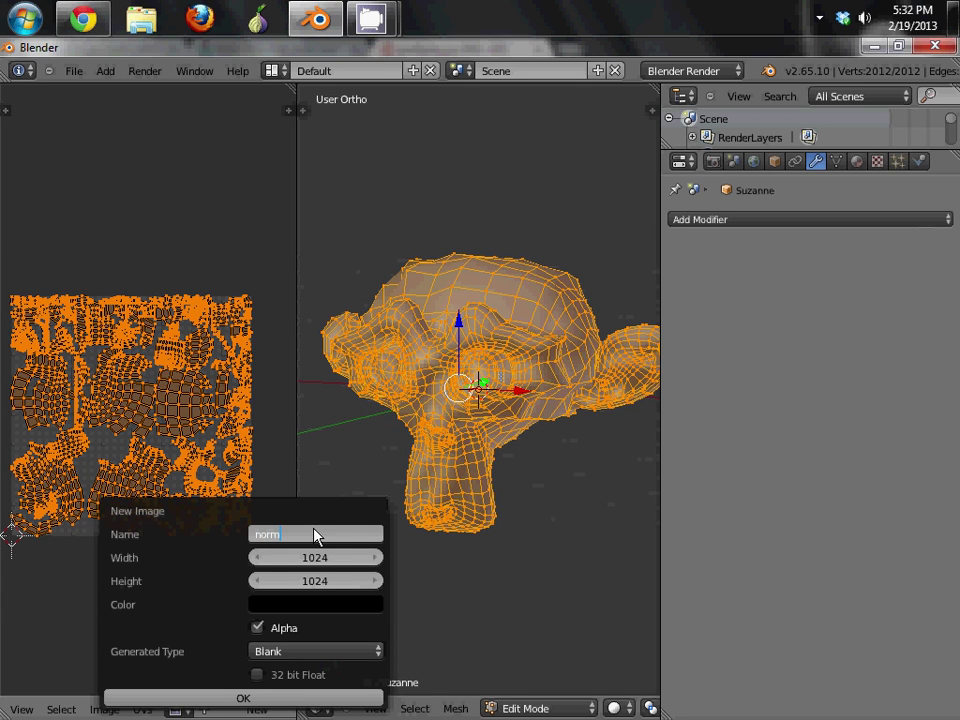
key("Return")
left_click(306, 651)
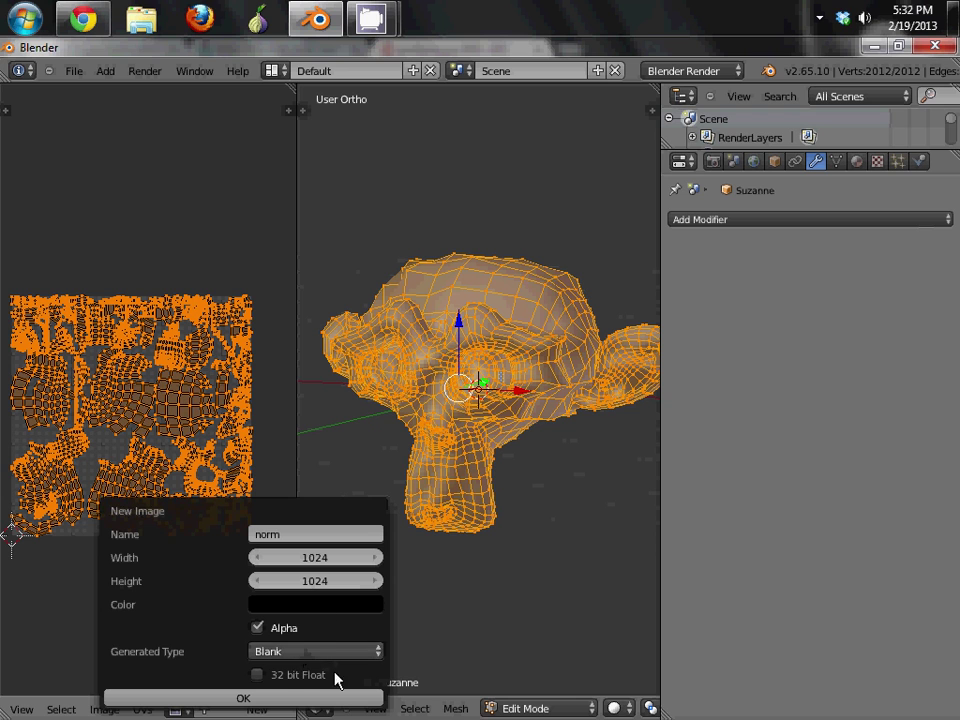
left_click(300, 650)
left_click(480, 614)
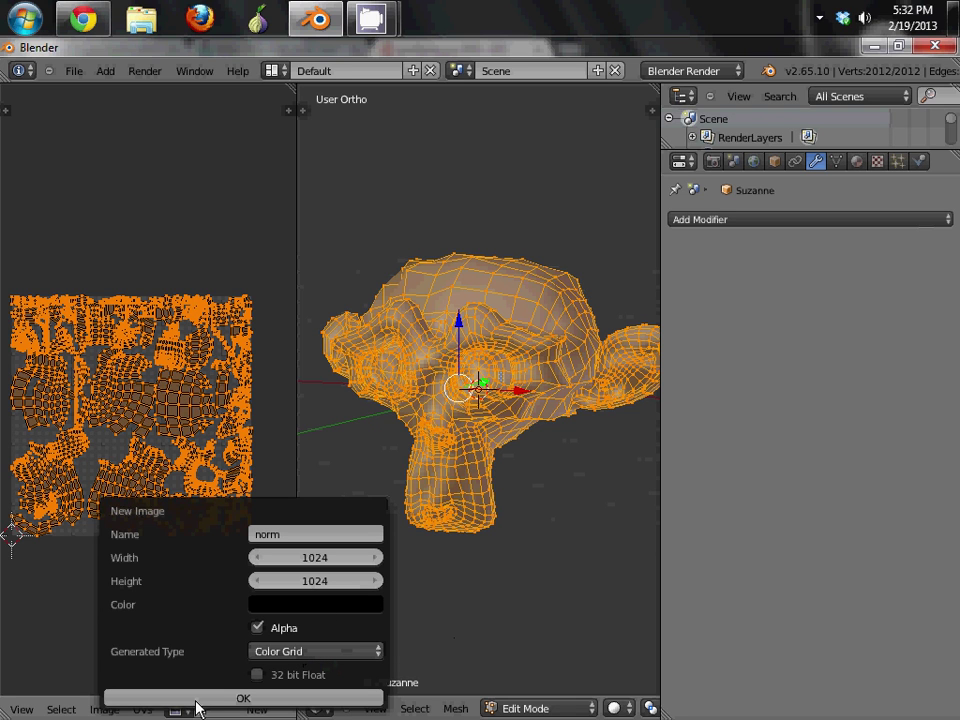
key("Return")
- Leave Edit Mode and display the monkey with textured shading
scroll(195, 520, "down", 3)
key("Tab")
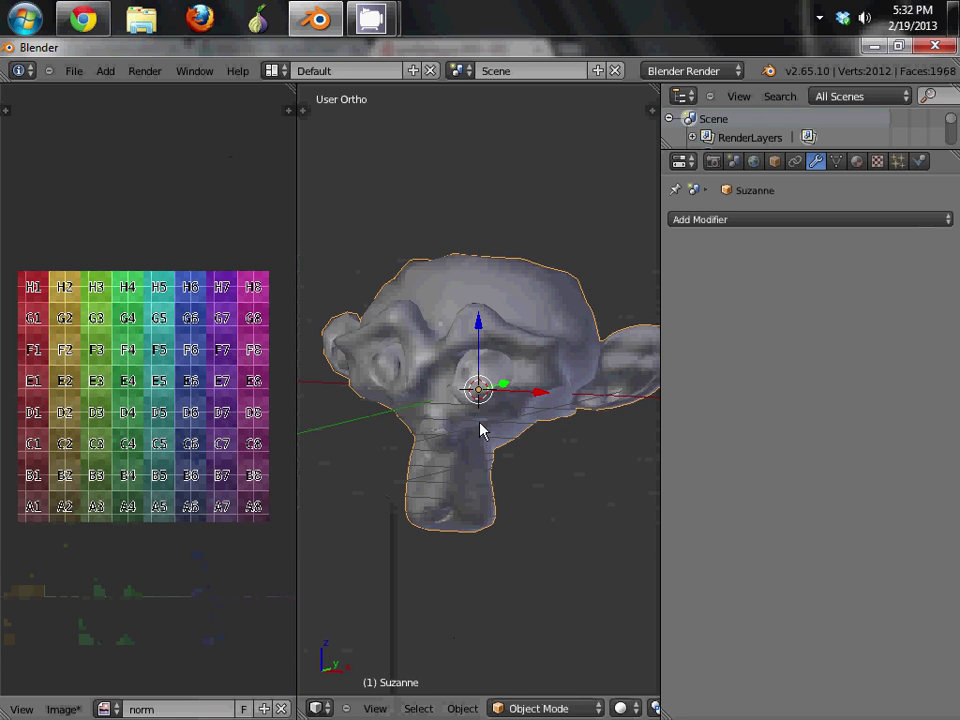
key("alt+z")
scroll(480, 430, "down", 5)
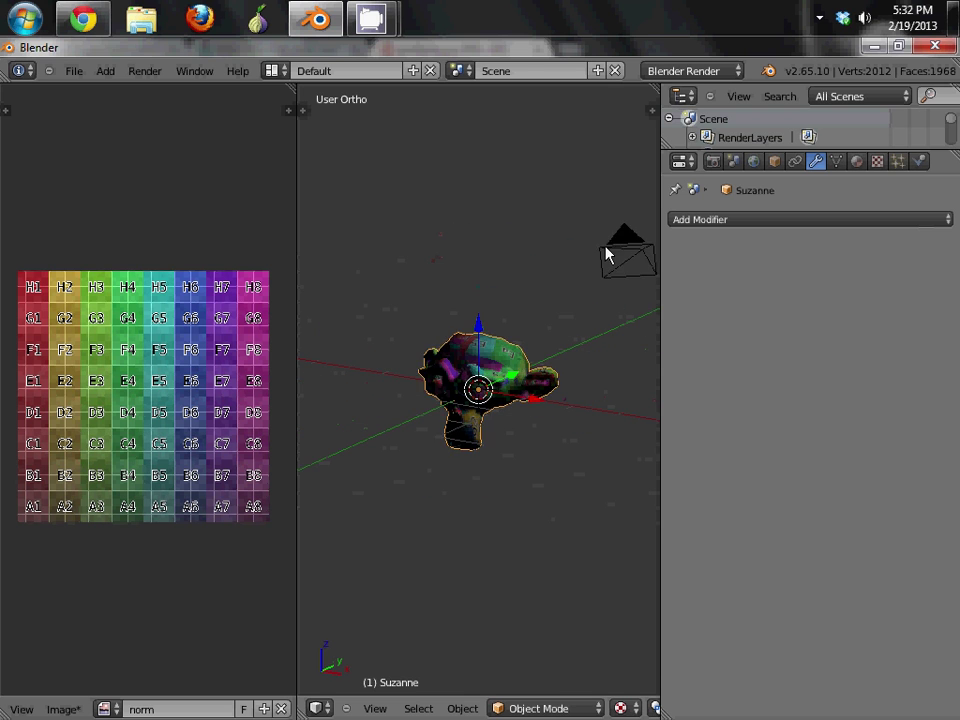
- Move the lamp along Y to about -9.41 and lower it along Z to about 2.14
right_click(630, 186)
key("g")
key("y")
left_click(464, 378)
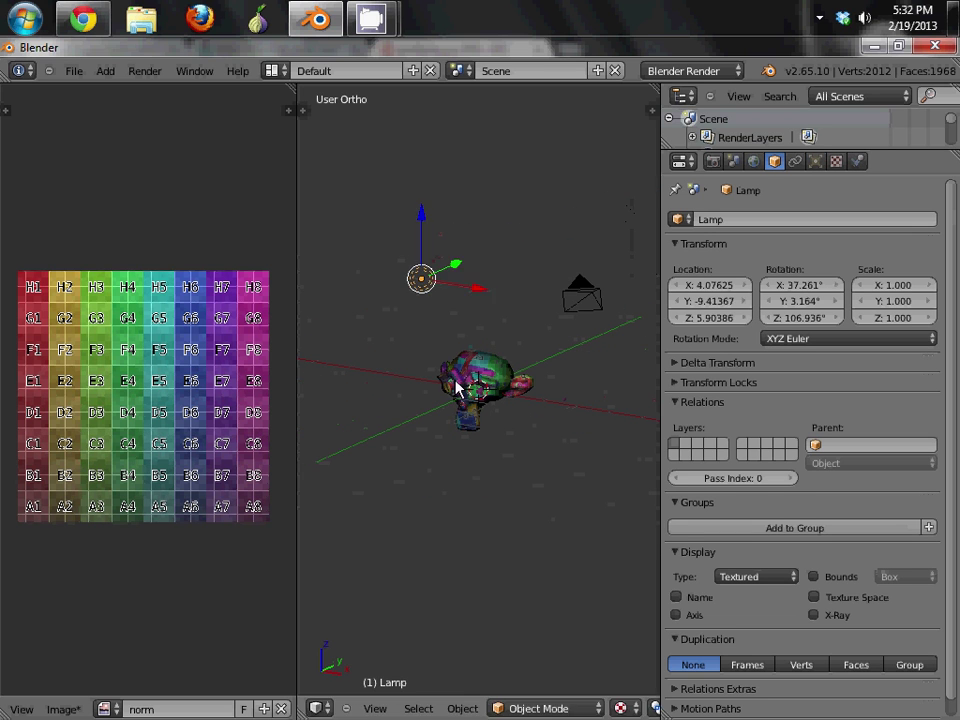
key("g")
key("z")
left_click(474, 507)
- Bring the lamp closer to the monkey's face along Y and adjust its height along Z
scroll(473, 498, "up", 3)
key("g")
key("y")
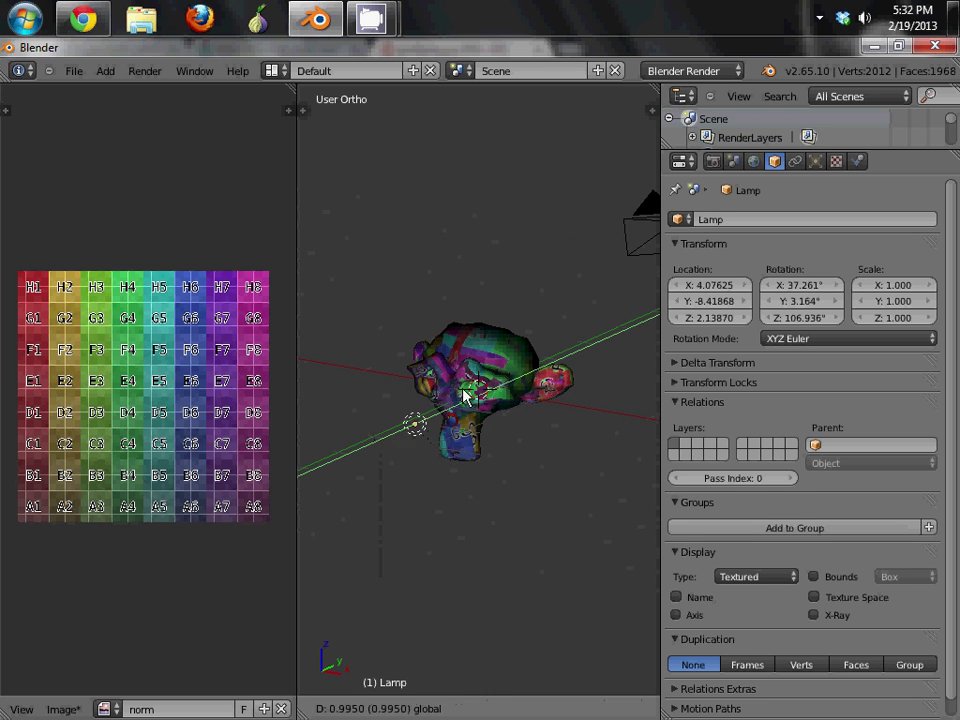
left_click(476, 386)
scroll(480, 431, "up", 3)
key("g")
key("z")
left_click(489, 416)
- Select the low-poly monkey and examine the color grid texture on its surface, using a temporary free rotation
right_click(491, 429)
scroll(491, 429, "up", 3)
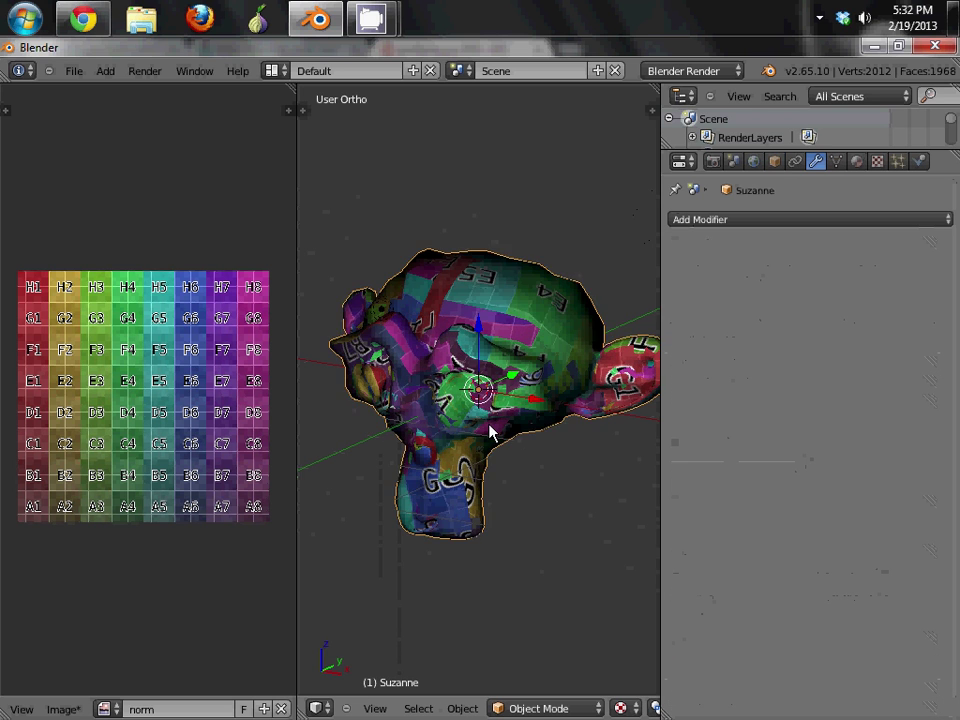
scroll(529, 442, "down", 2)
middle_click_drag(529, 450, 520, 434)
key("r")
key("r")
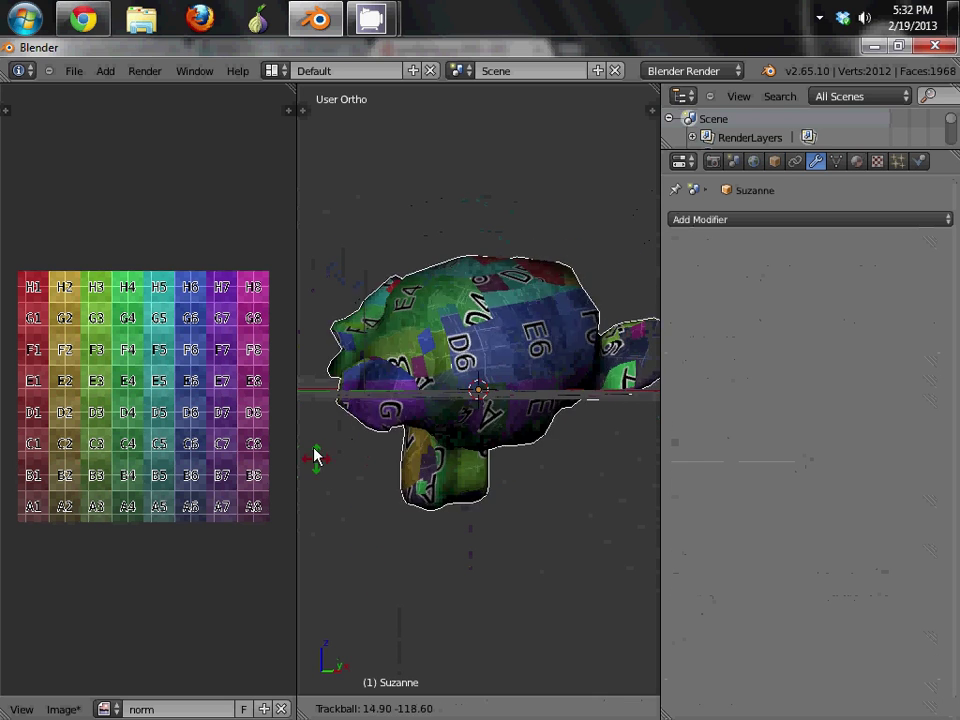
right_click(462, 388)
middle_click_drag(467, 402, 469, 411)
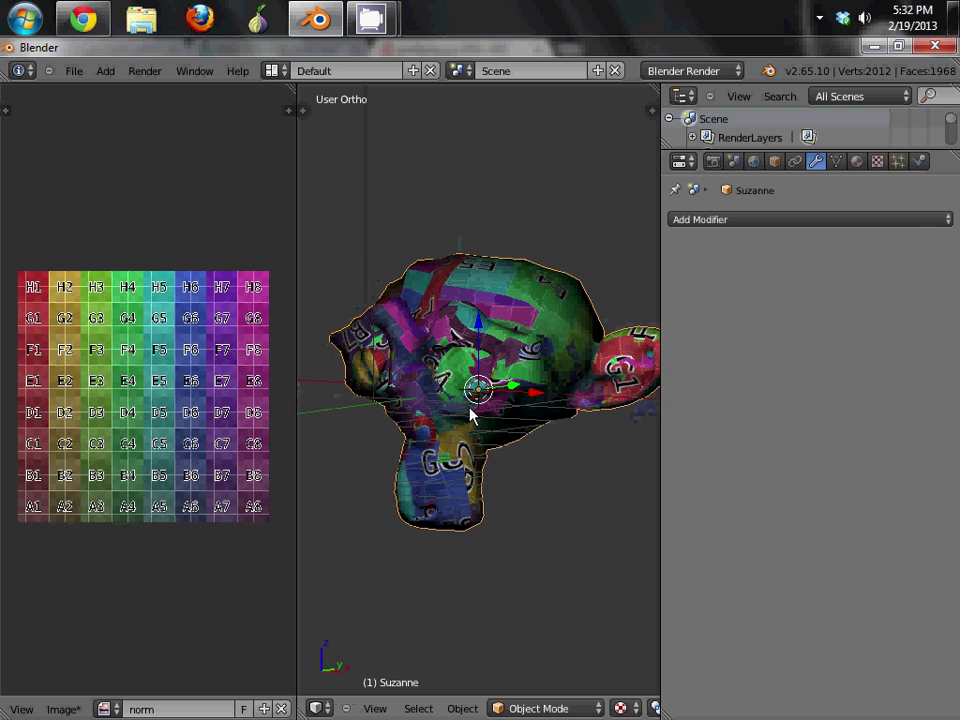
- Compare the sculpted high-poly monkey with the overlapping low-poly one in wireframe and solid shading
scroll(473, 410, "down", 1)
key("ctrl+3")
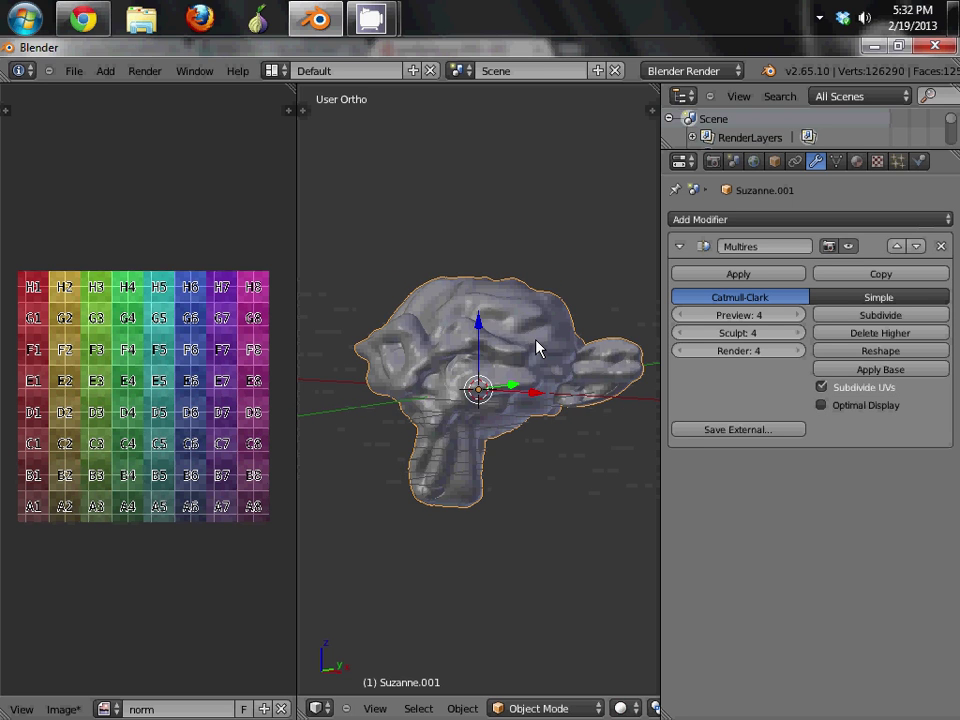
key("z")
scroll(453, 378, "up", 2)
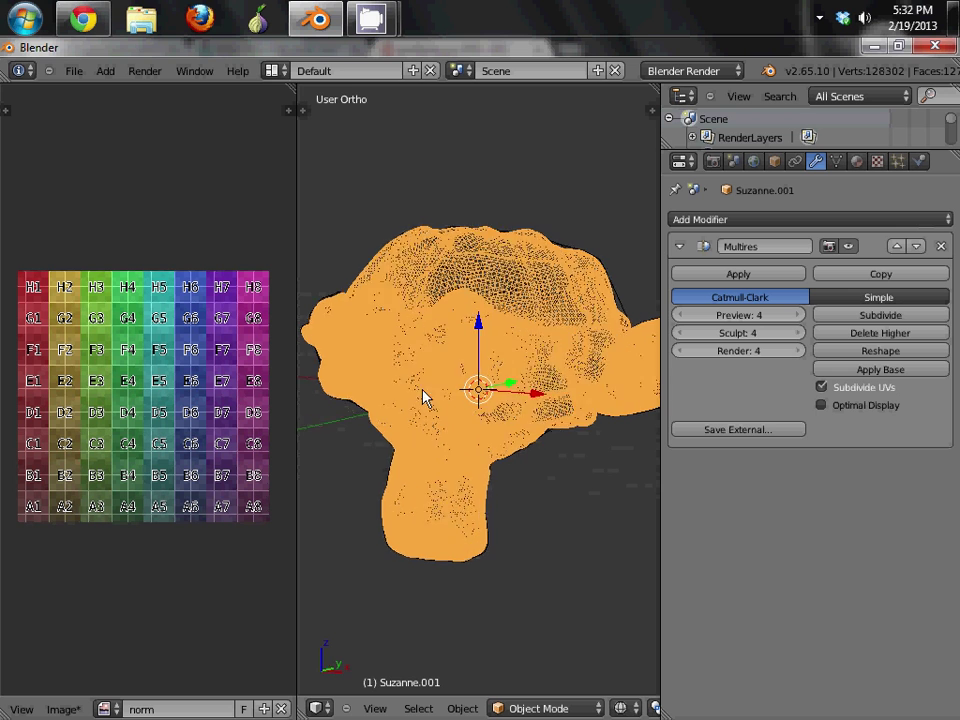
key("z")
key("a")
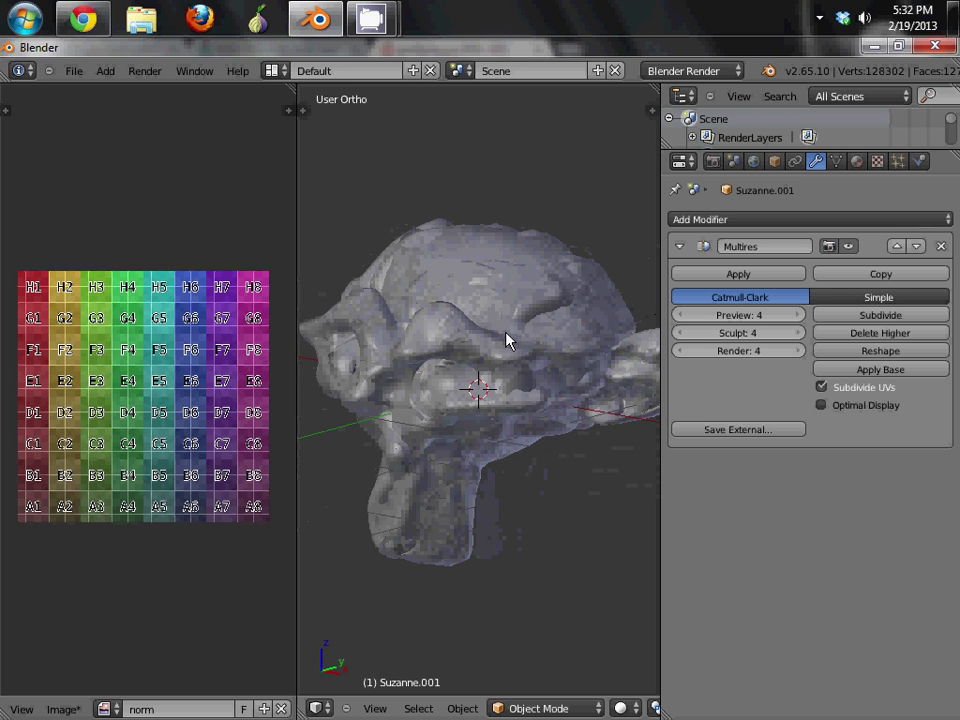
- Select each of the overlapping monkeys in turn and try moving the high-poly copy away from the low-poly one
right_click(467, 306)
right_click(467, 306)
key("g")
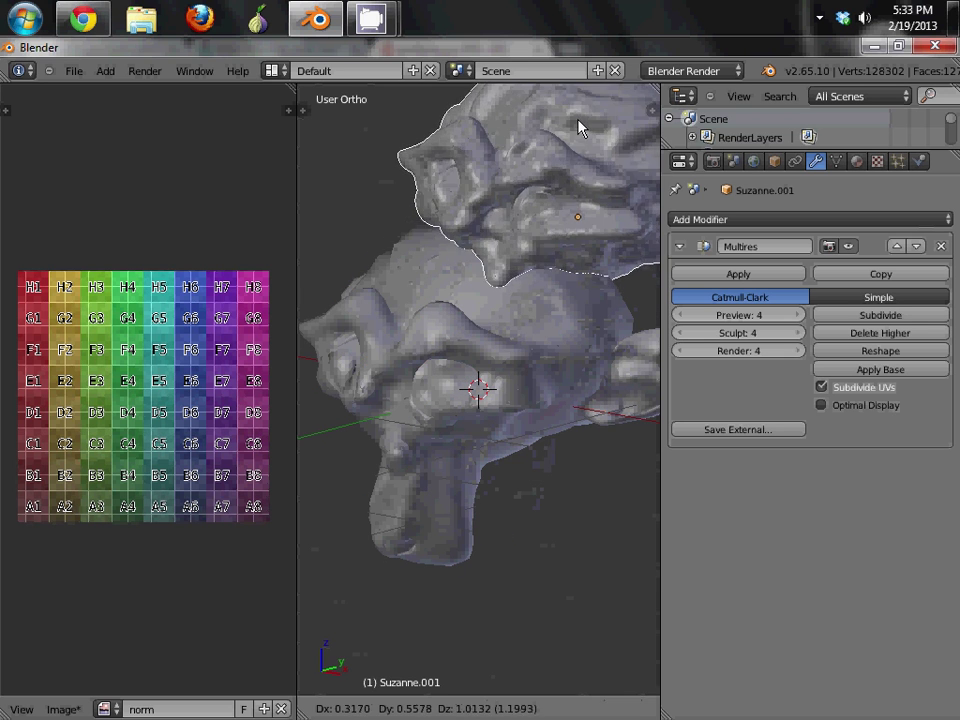
key("Escape")
right_click(422, 332)
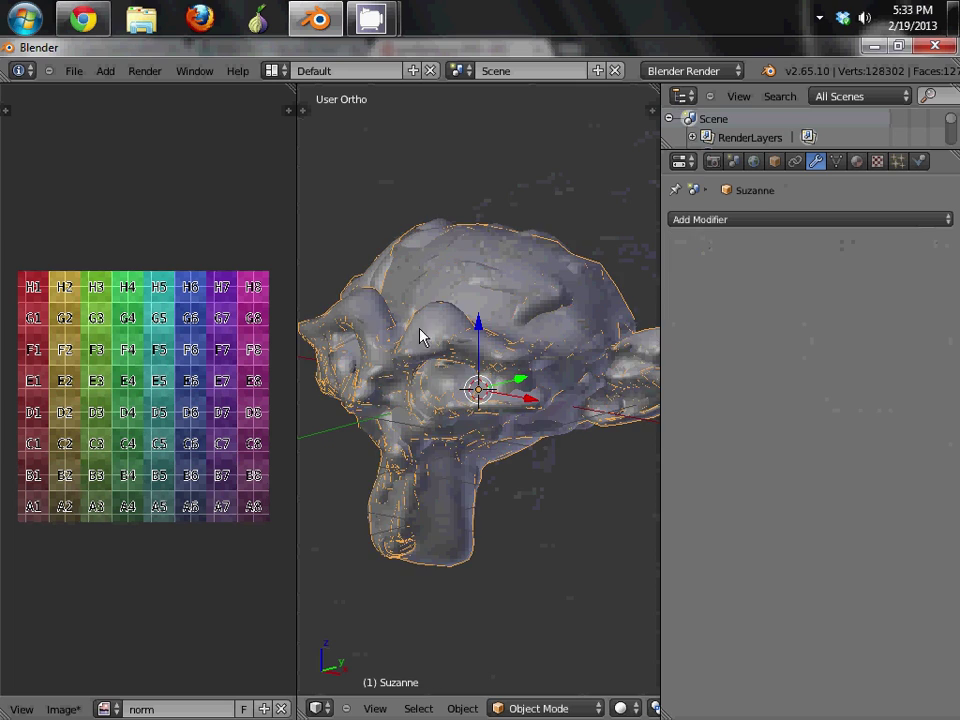
right_click(422, 332)
key("g")
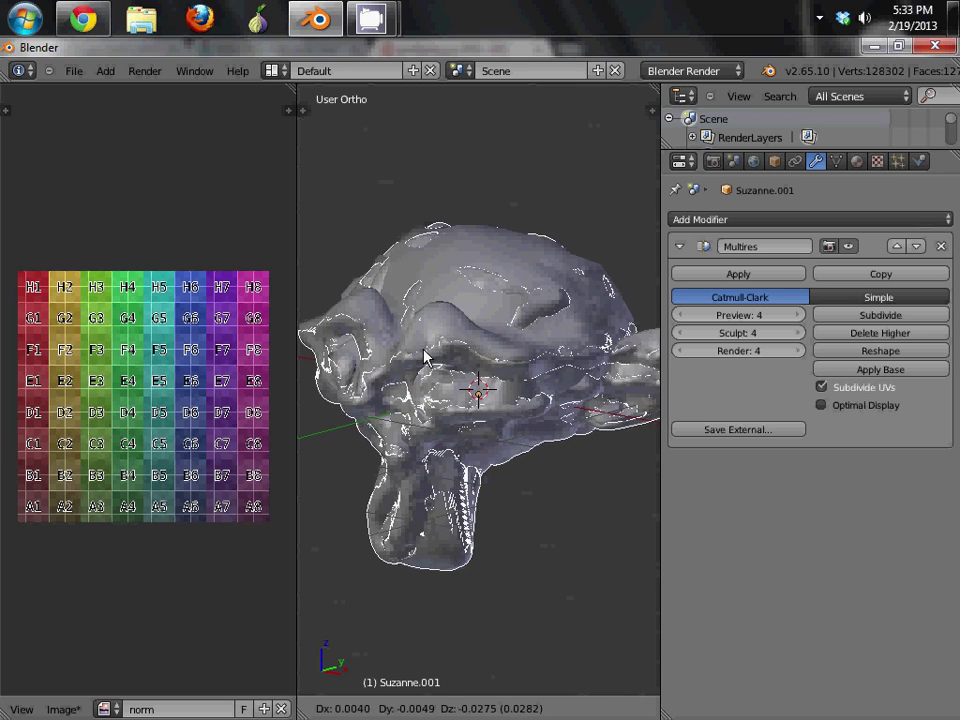
key("Escape")
- Inspect the sculpted high-poly monkey with the low-poly one out of view
right_click(407, 424)
right_click(415, 435)
key("shift+h")
middle_click_drag(413, 435, 445, 428)
scroll(445, 428, "down", 2)
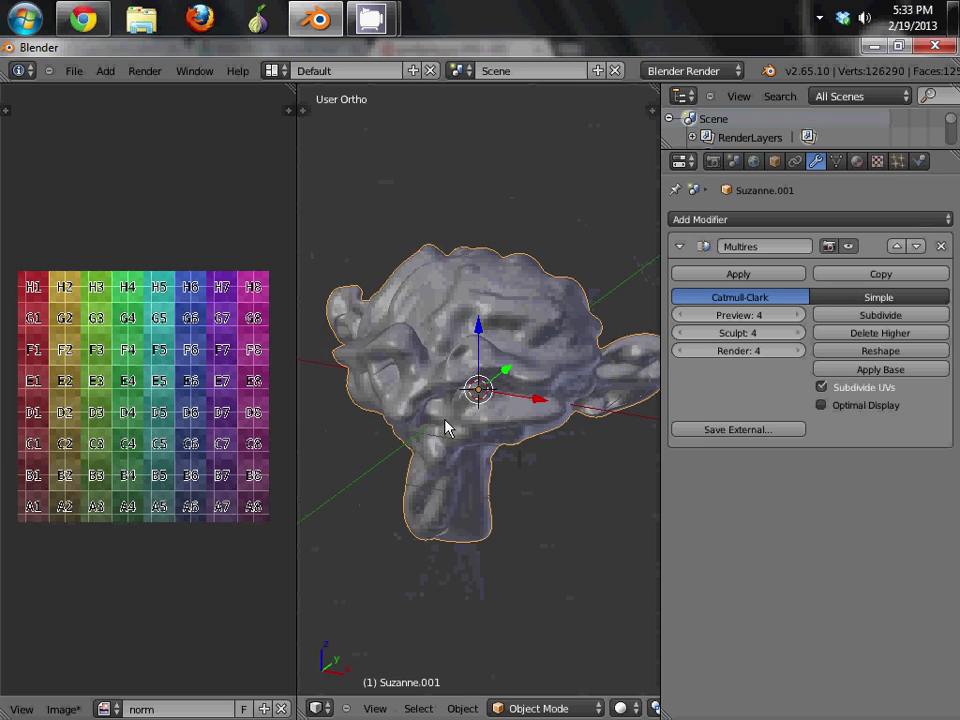
- Show only layer 1, select the low-poly monkey and bake it in Full Render mode to the norm image
key("1")
right_click(443, 366)
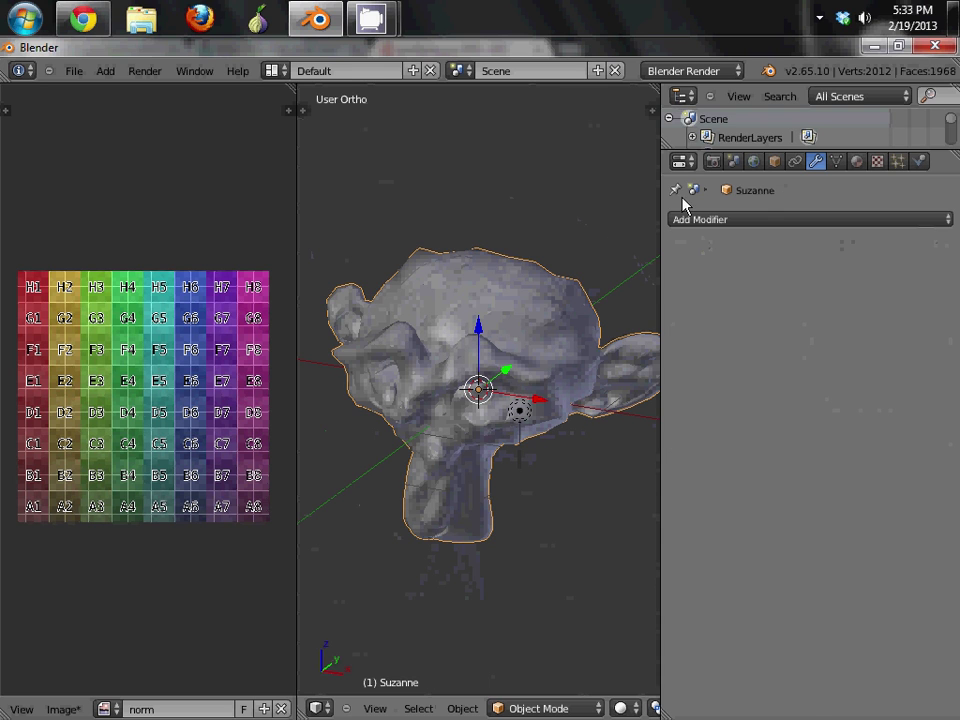
left_click(713, 161)
scroll(761, 536, "down", 5)
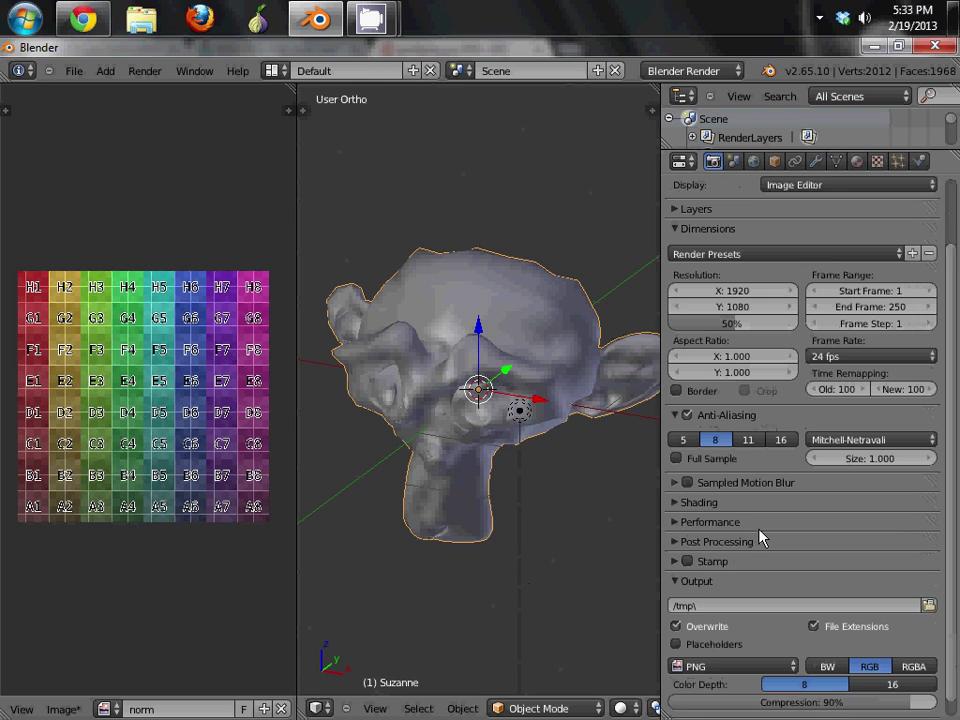
left_click(706, 565)
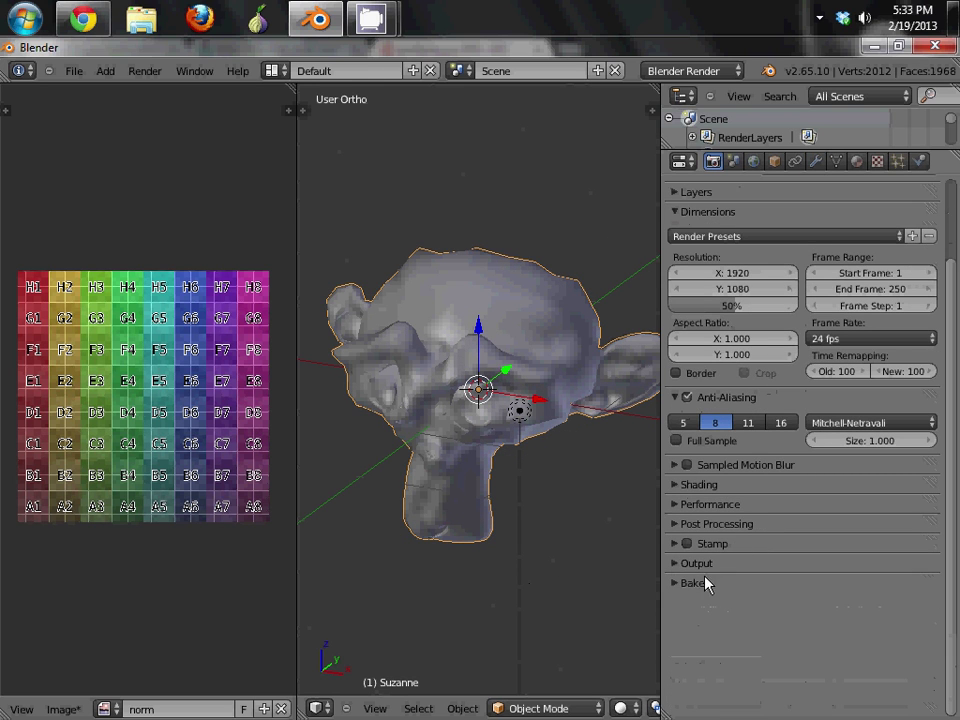
left_click(705, 583)
scroll(705, 592, "down", 1)
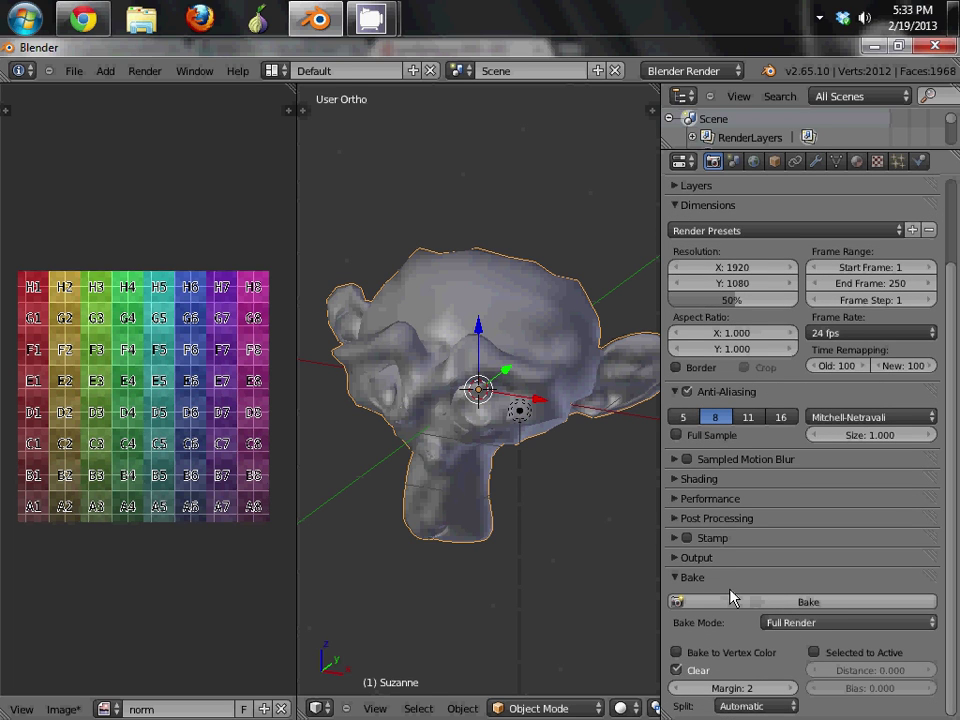
left_click(730, 600)
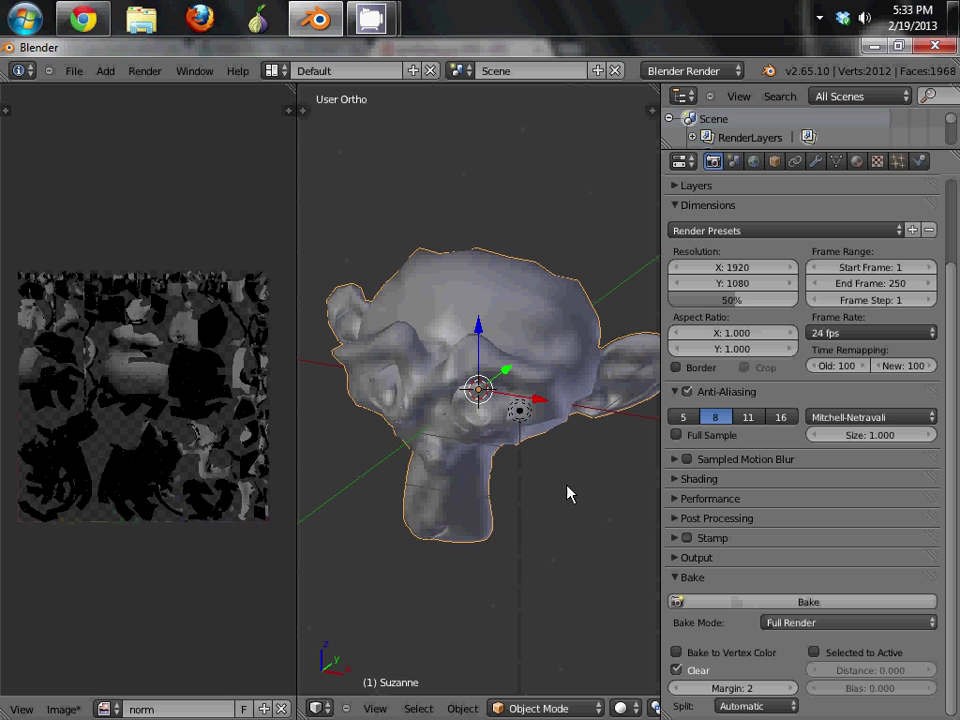
- Inspect the full-render bake on the monkey in textured shading from several angles and during a temporary free rotation
scroll(107, 360, "up", 2)
key("alt+z")
scroll(549, 413, "up", 1)
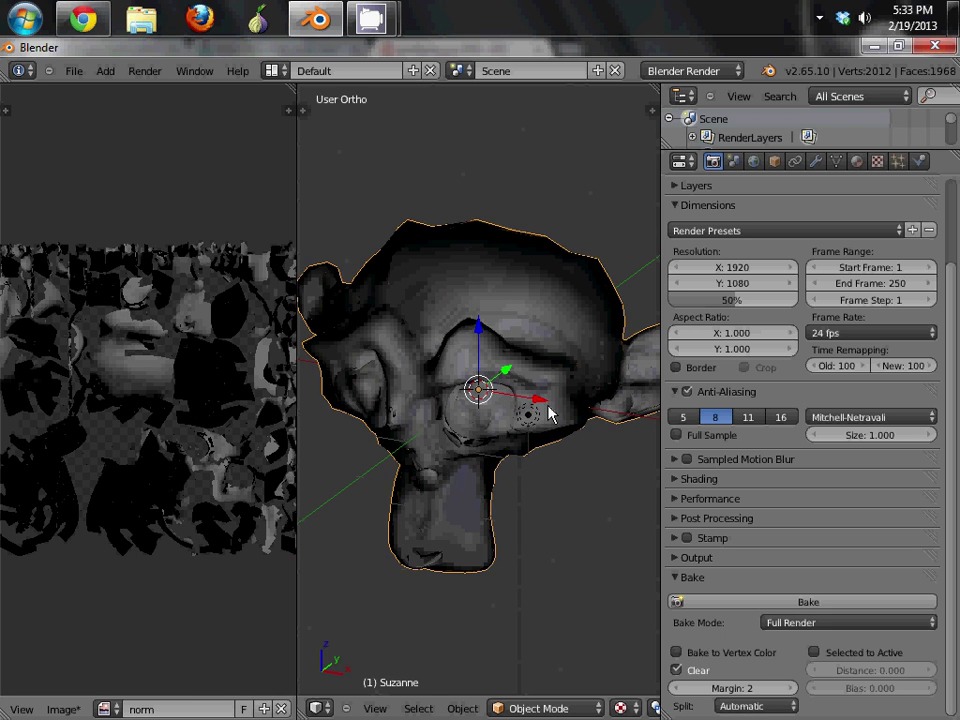
middle_click_drag(549, 413, 477, 447)
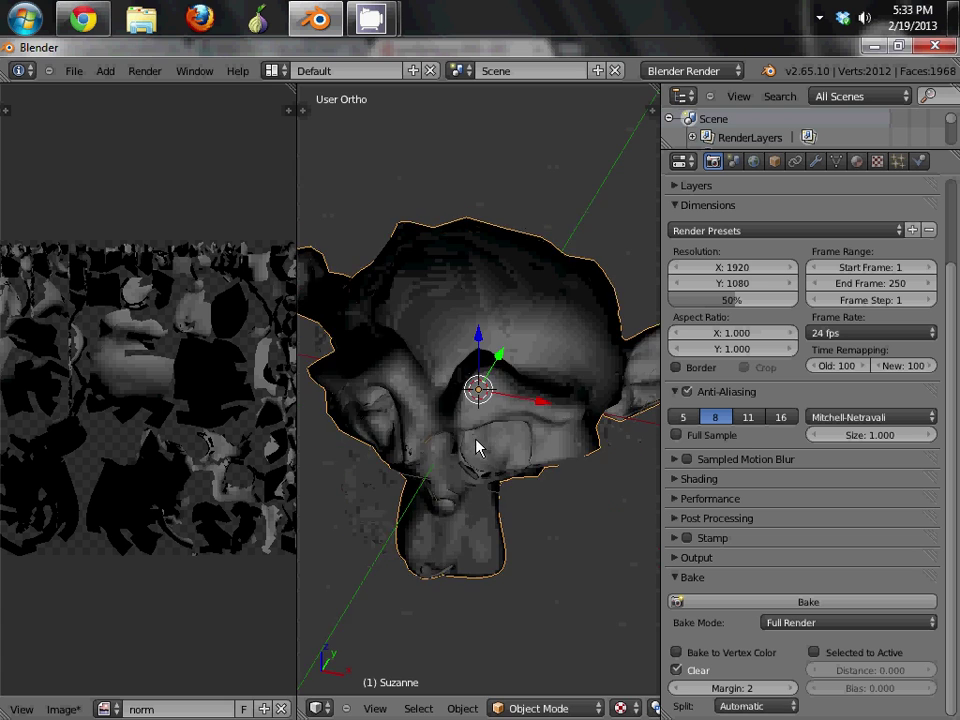
key("r")
key("r")
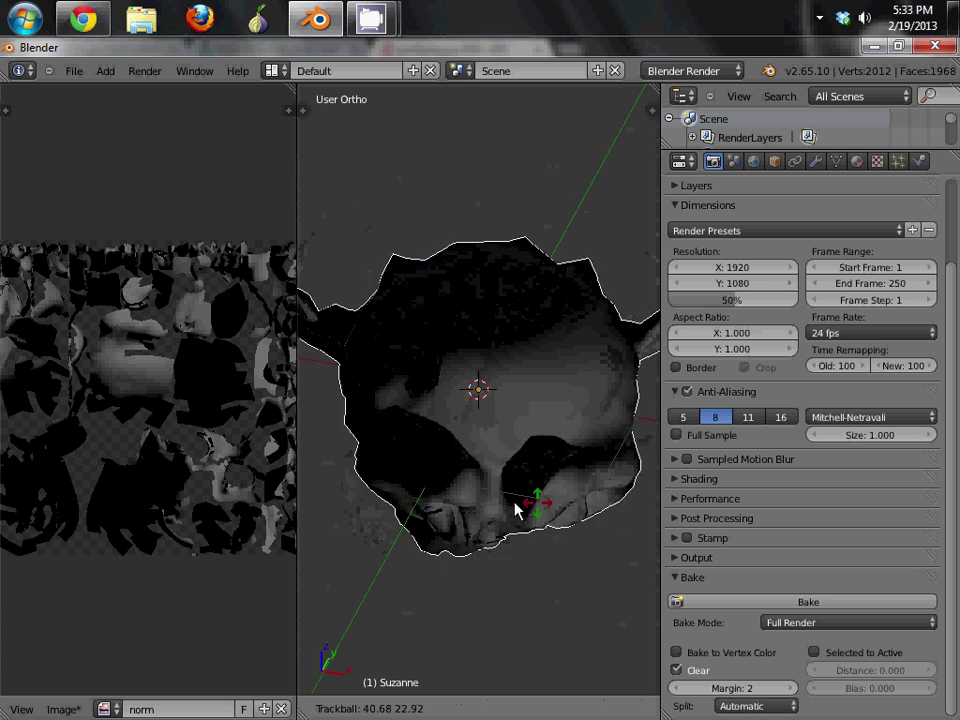
left_click(473, 433)
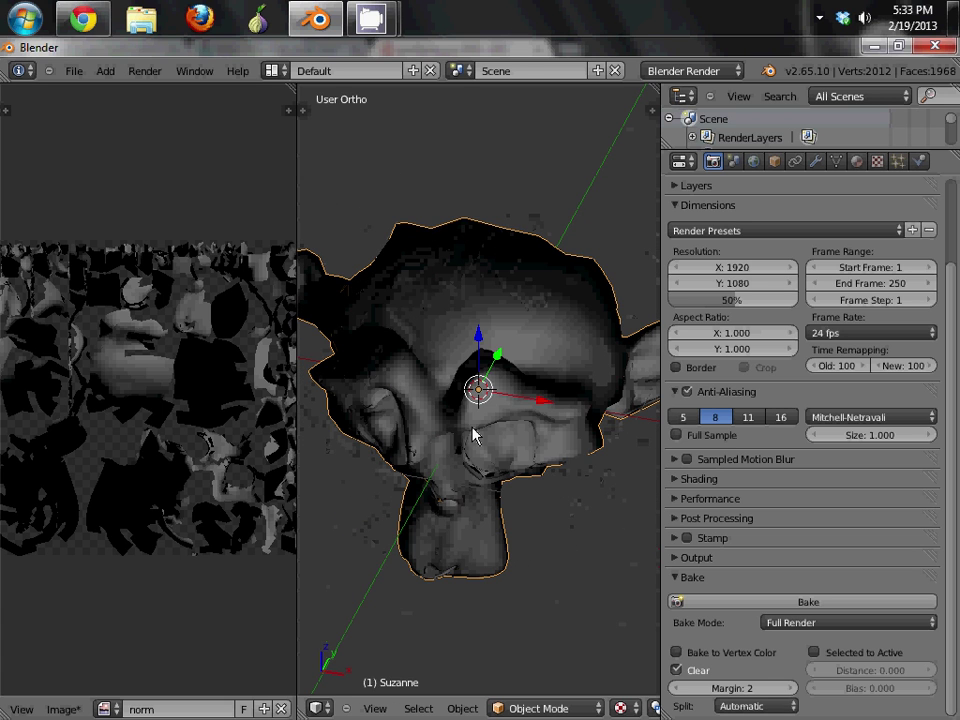
middle_click_drag(507, 476, 491, 442)
scroll(491, 442, "up", 1)
- Set the bake mode to Normals, bake the low-poly monkey with tangent normal space and check the result on its surface
left_click(795, 628)
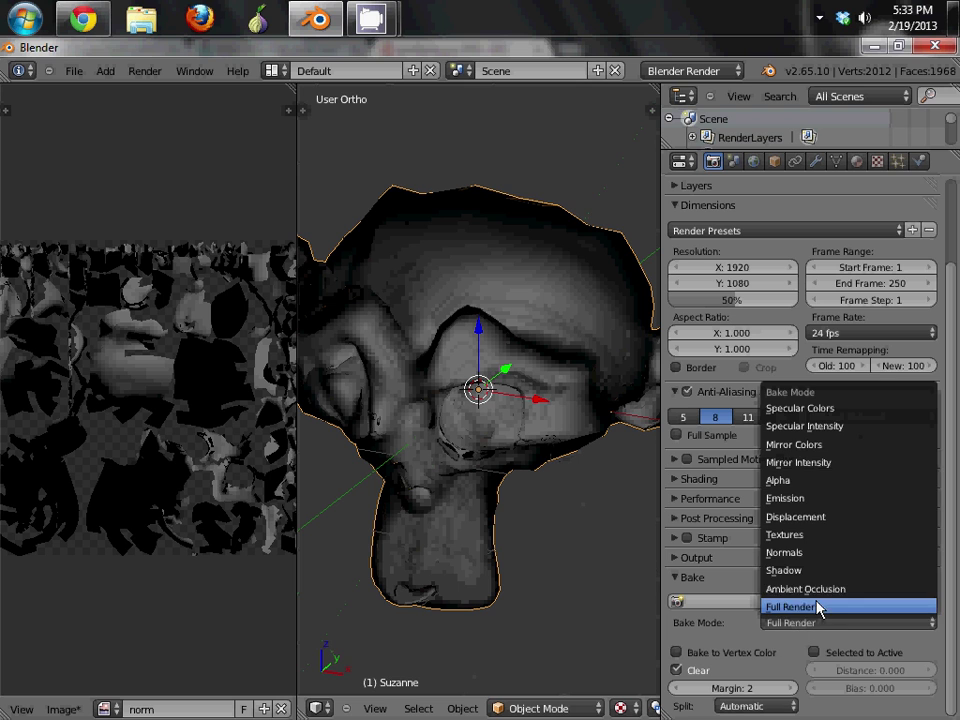
left_click(845, 553)
scroll(793, 583, "down", 1)
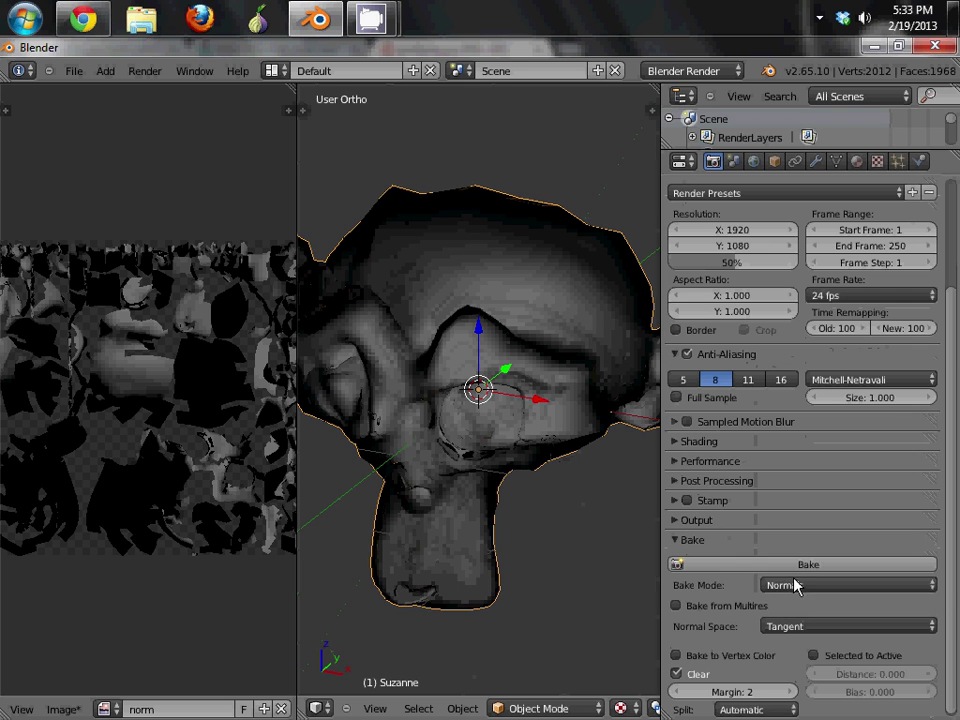
left_click(777, 568)
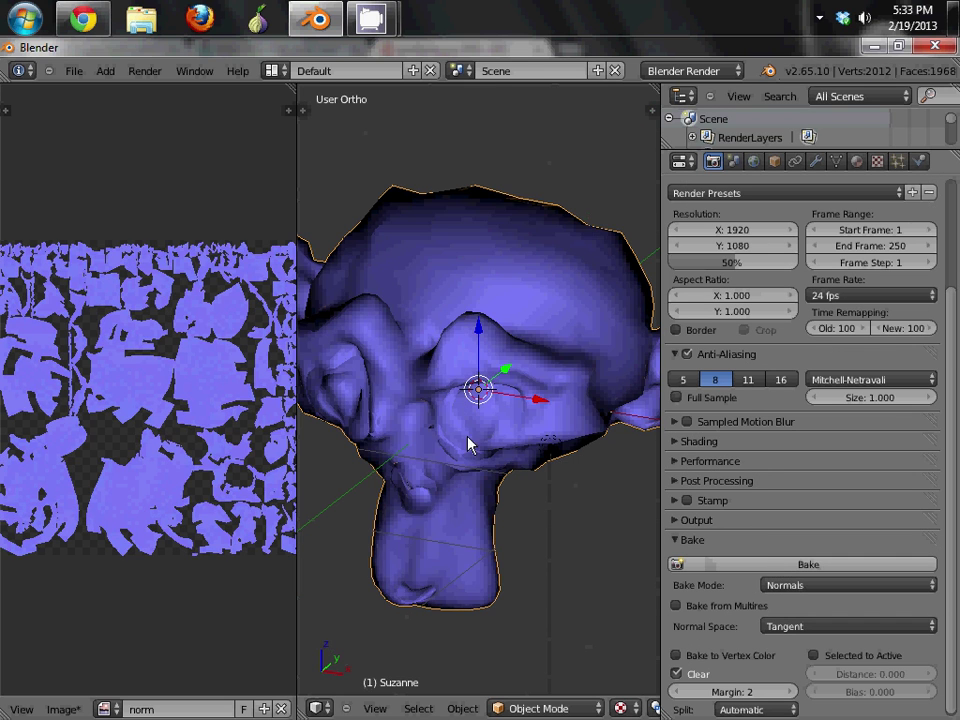
middle_click_drag(467, 444, 488, 346)
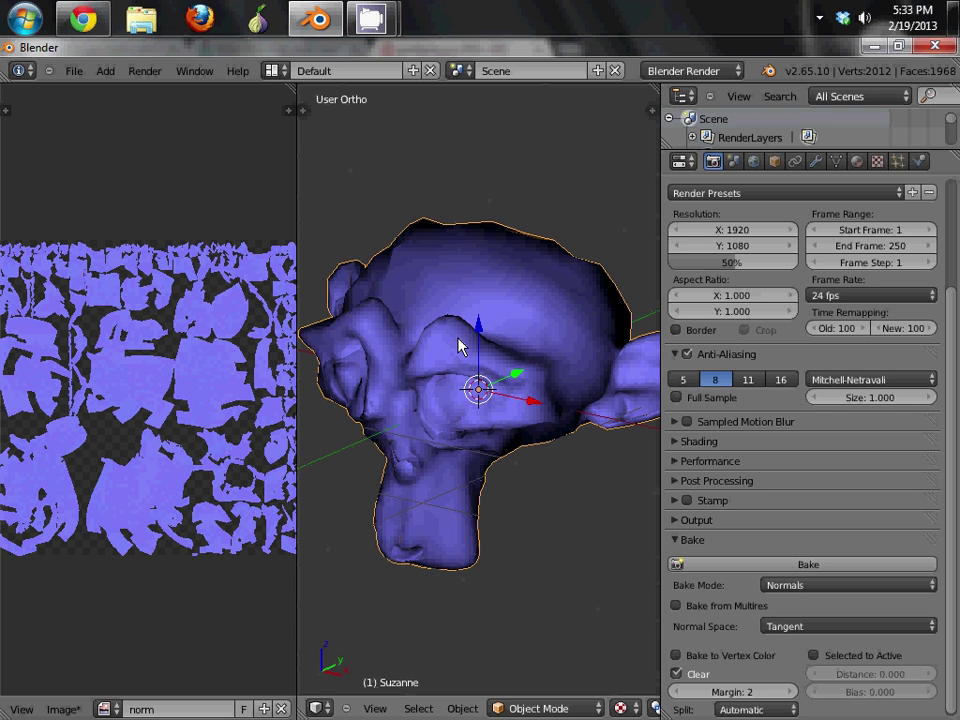
- Add the high-poly monkey on layer 2 to the selection and display both monkey layers together in wireframe
key("2")
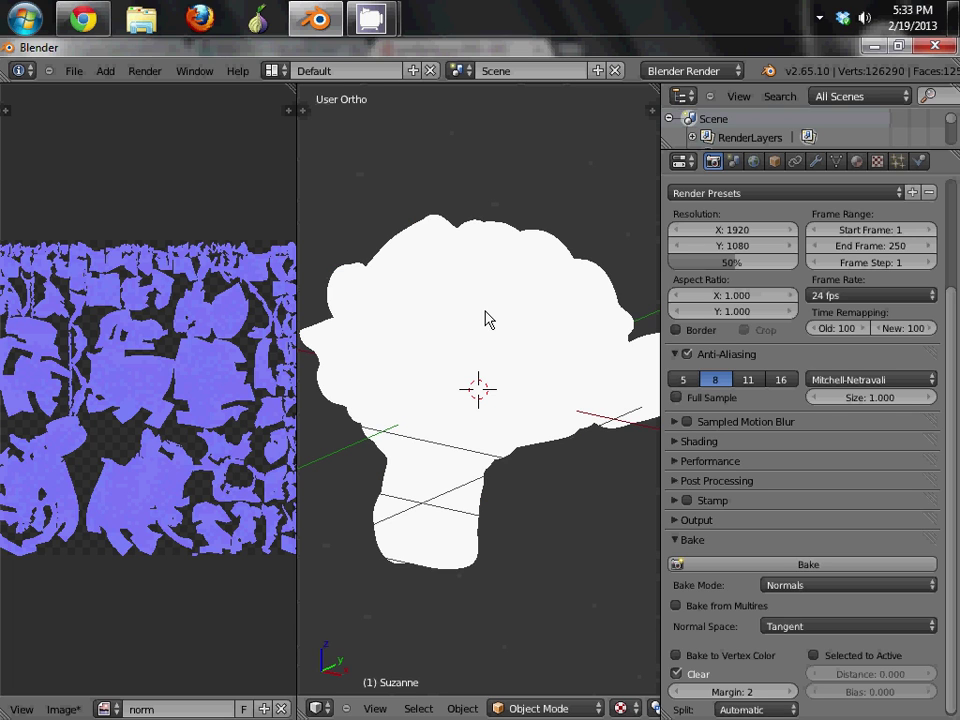
right_click(485, 310)
key("z")
key("shift+1")
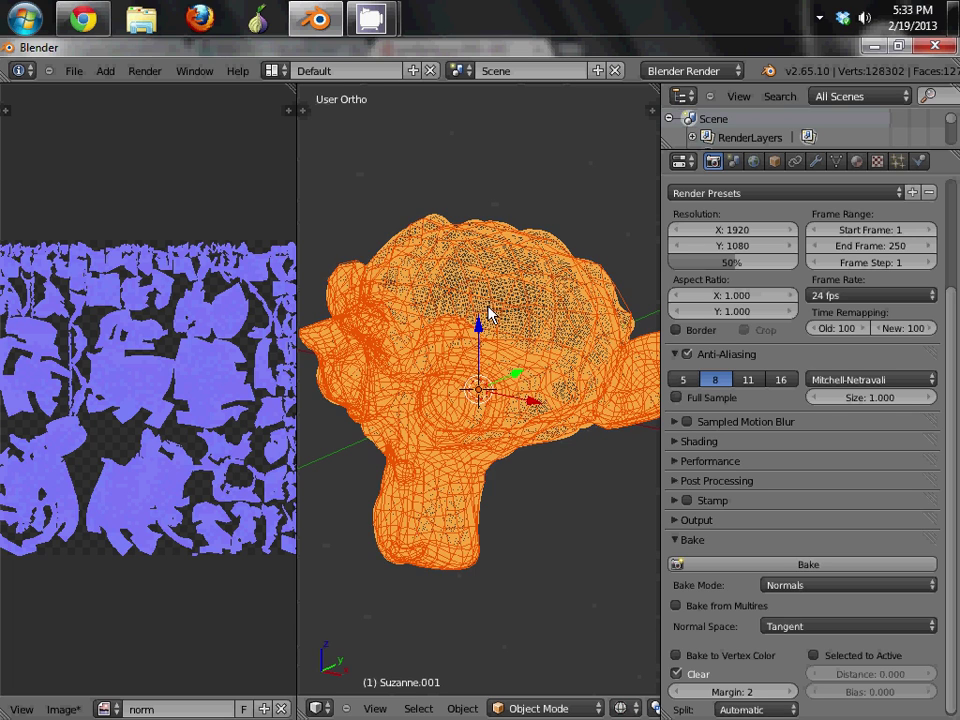
- Select both the high-poly and low-poly monkeys, with the low-poly monkey as the active object
right_click(552, 240)
right_click(545, 258, "shift")
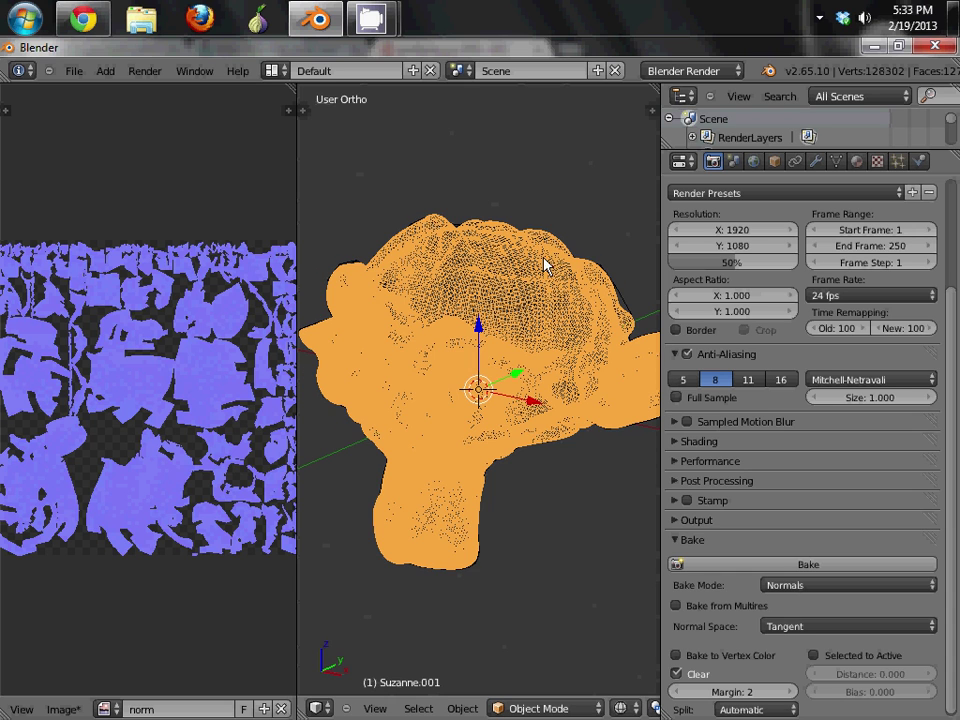
right_click(544, 264, "shift")
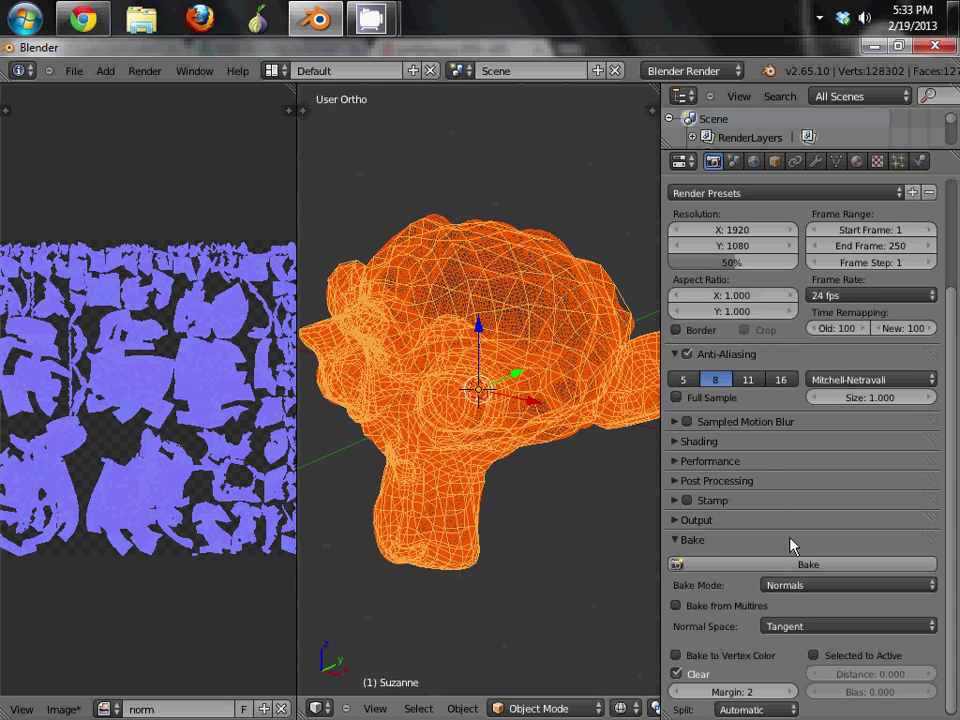
- Bake tangent normals with Selected to Active off, dismiss the Windows performance notice and examine the norm image
scroll(791, 542, "down", 1)
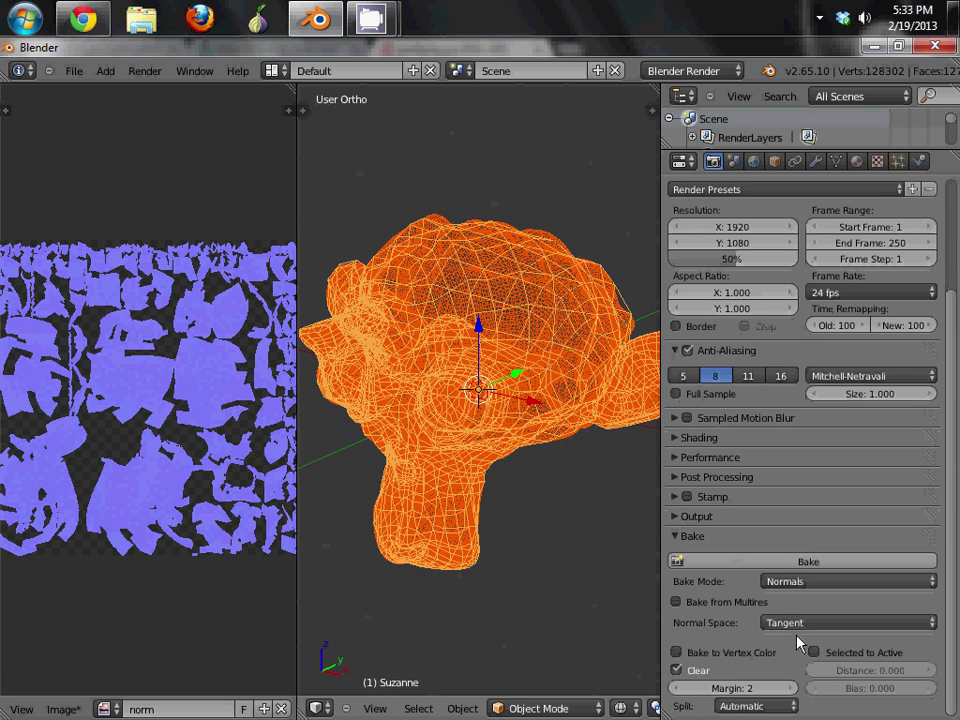
left_click(775, 560)
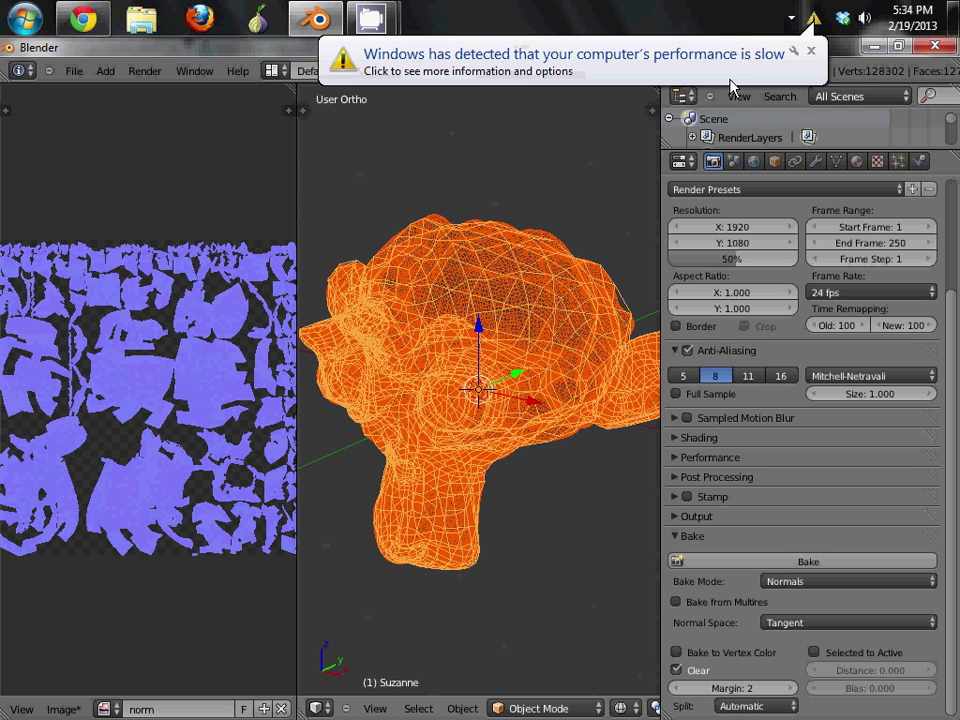
left_click(809, 51)
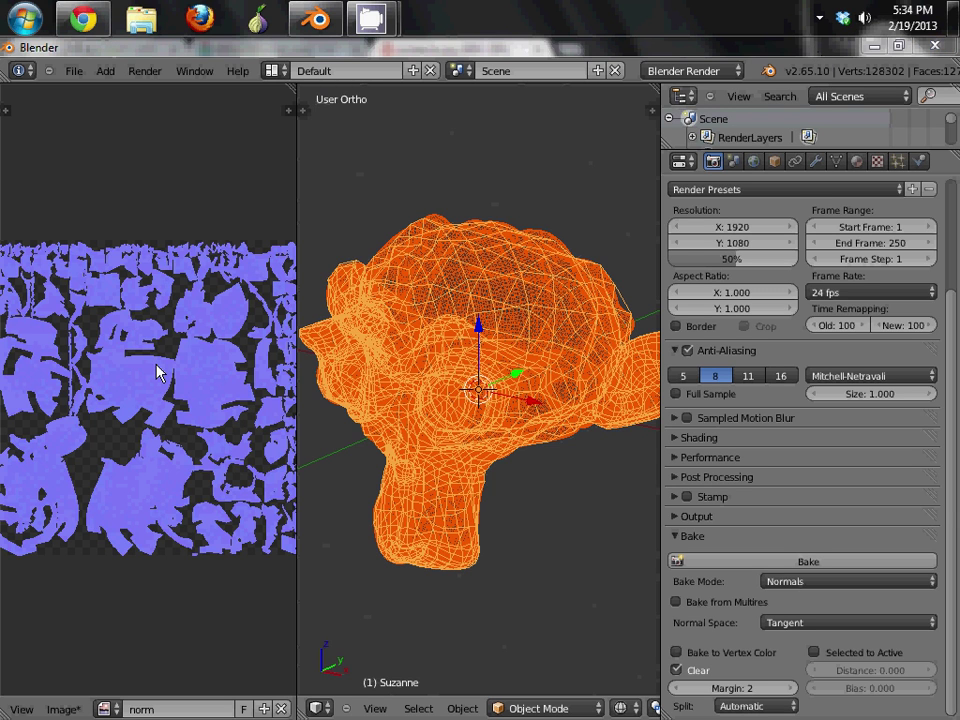
scroll(156, 371, "down", 2)
scroll(156, 371, "up", 5)
left_click_drag(231, 333, 144, 358)
middle_click_drag(144, 358, 122, 394)
middle_click_drag(62, 470, 149, 355)
scroll(152, 351, "down", 2)
scroll(159, 390, "down", 1)
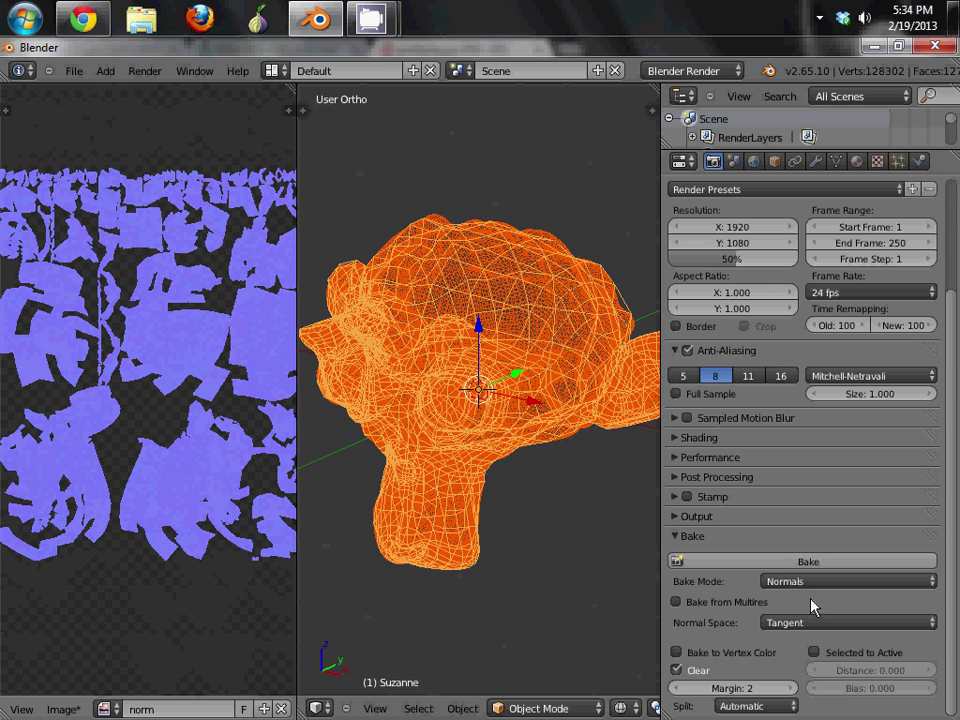
- Enable Selected to Active, display the monkeys in solid shading and bake the high-poly normals onto the low-poly monkey
left_click(813, 653)
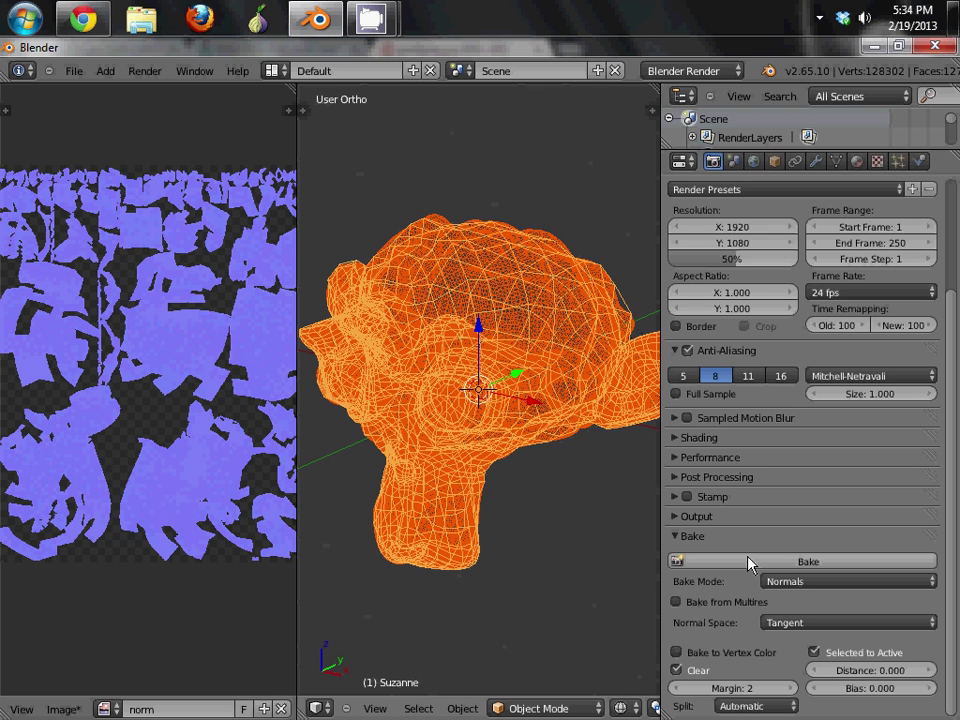
key("z")
middle_click_drag(590, 424, 574, 424)
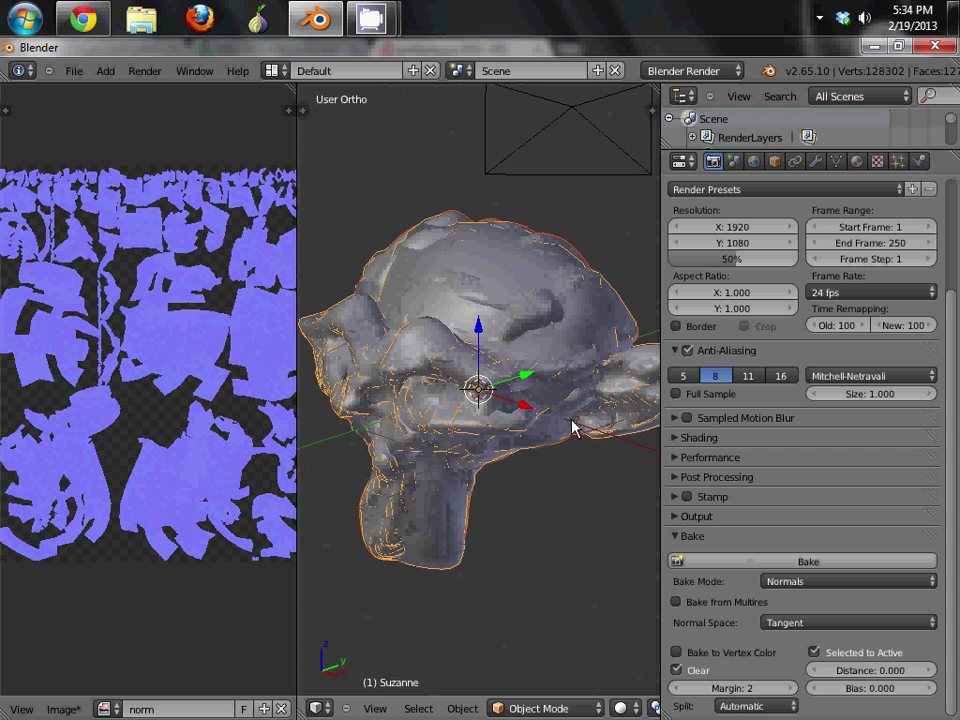
left_click(748, 562)
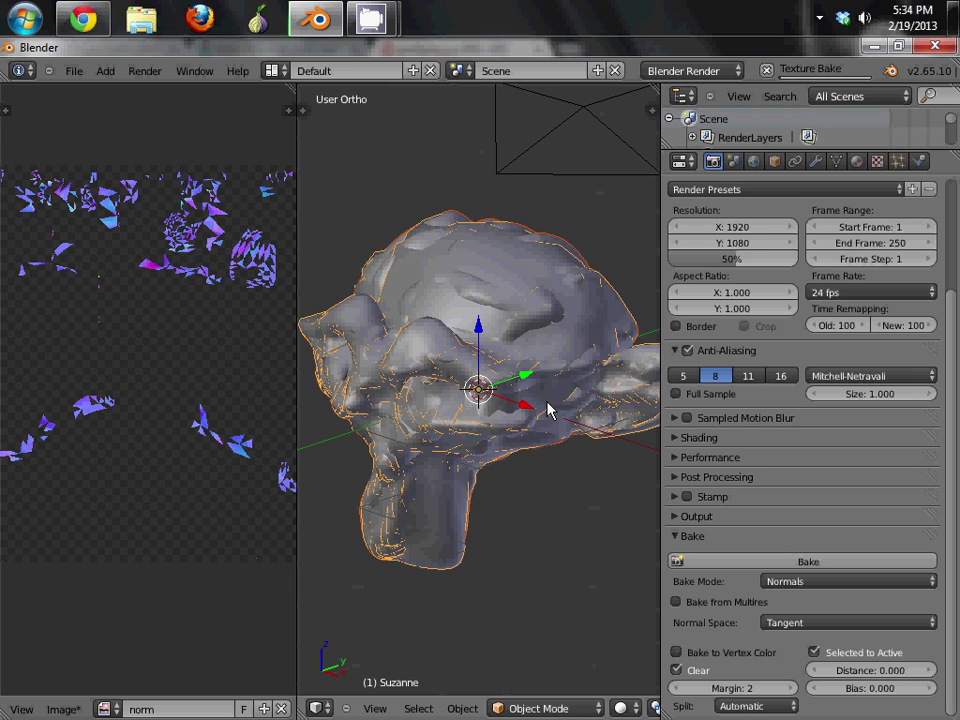
- Show only layer 1 and inspect the baked normals on the low-poly monkey in textured shading
mouse_move(168, 368)
middle_mouse_down()
mouse_move(186, 375)
mouse_move(174, 361)
middle_mouse_up()
key("1")
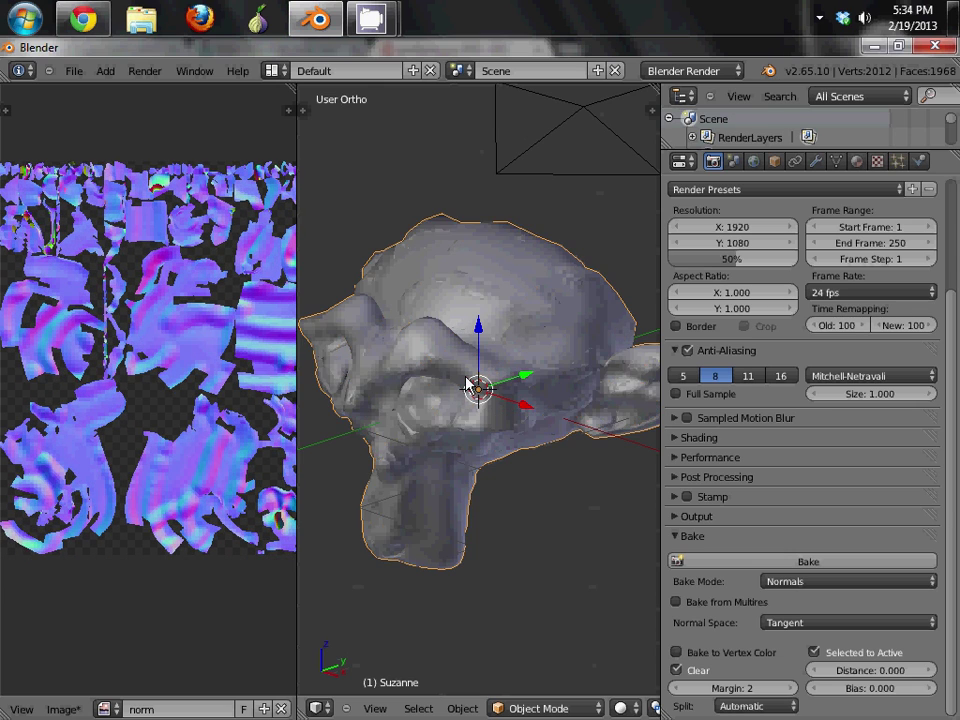
key("alt+z")
mouse_move(443, 411)
middle_mouse_down()
mouse_move(552, 381)
mouse_move(597, 380)
mouse_move(373, 418)
mouse_move(358, 435)
mouse_move(491, 418)
mouse_move(448, 412)
mouse_move(371, 377)
middle_mouse_up()
middle_click_drag(598, 349, 515, 349)
middle_click_drag(203, 333, 179, 340)
- Maximize the image editor to examine the baked norm map's islands up close, then restore the layout
key("shift+space")
scroll(473, 396, "up", 2)
middle_click_drag(553, 399, 412, 454)
scroll(594, 347, "up", 1)
scroll(347, 317, "up", 1)
scroll(343, 300, "down", 1)
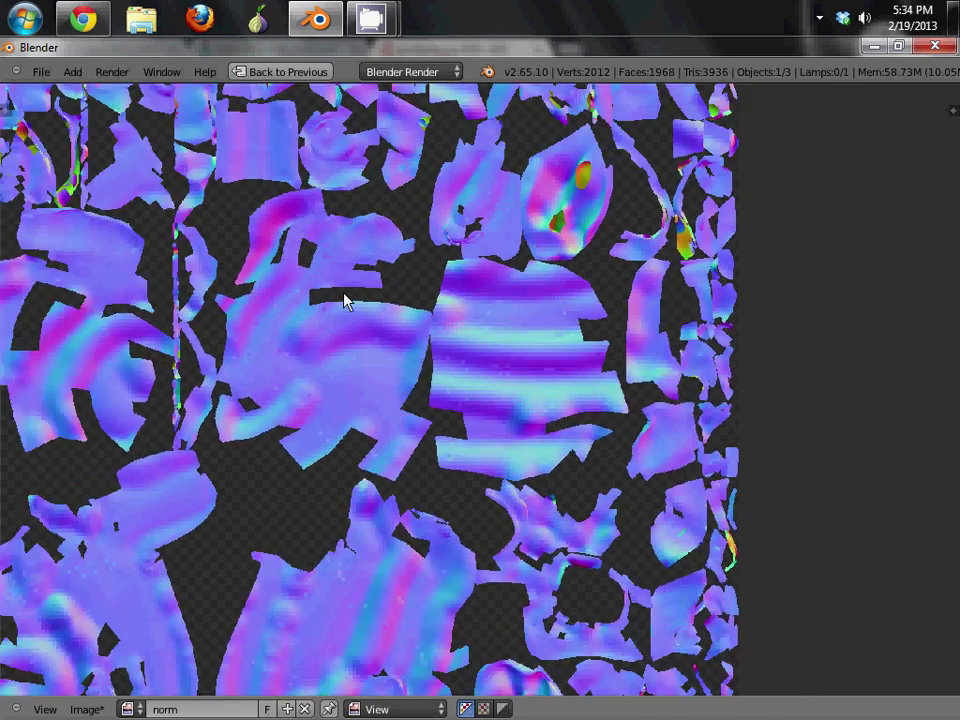
scroll(411, 336, "up", 1)
scroll(463, 320, "up", 2)
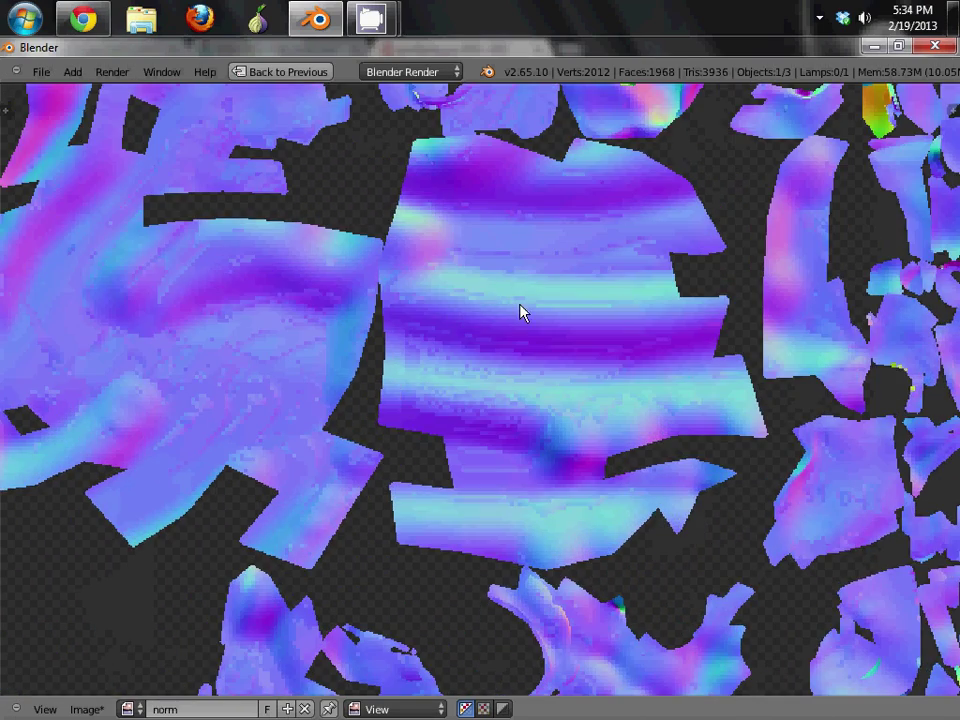
middle_click_drag(277, 224, 484, 489)
scroll(484, 489, "down", 4)
middle_click_drag(542, 474, 446, 348)
key("shift+space")
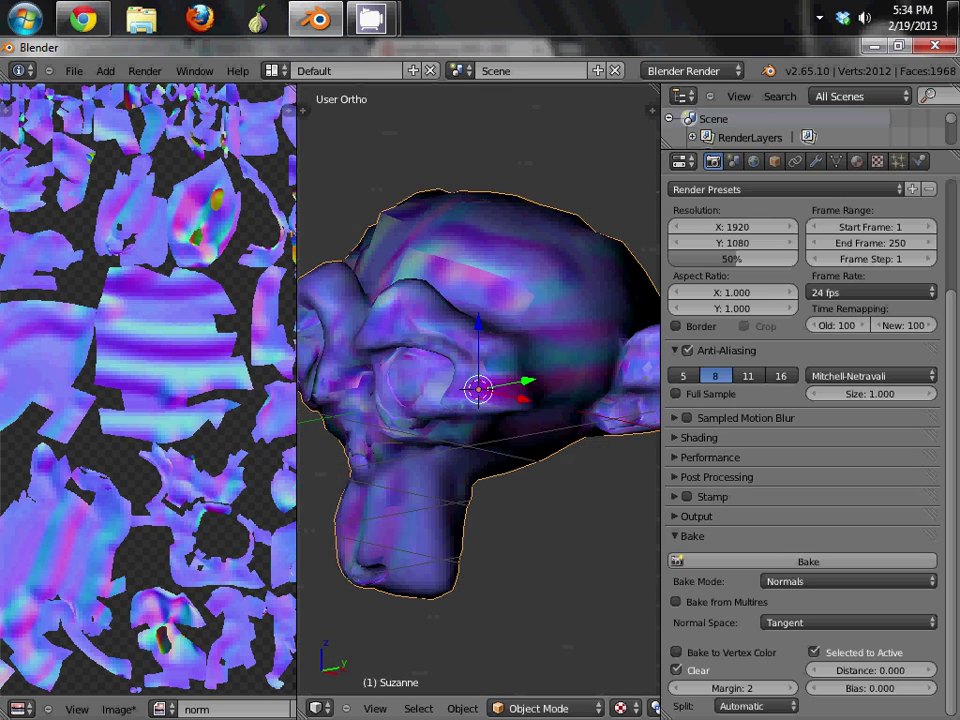
- Compare the high-poly monkey on layer 2 with the low-poly monkey on layer 1 in solid shading
scroll(439, 366, "down", 5)
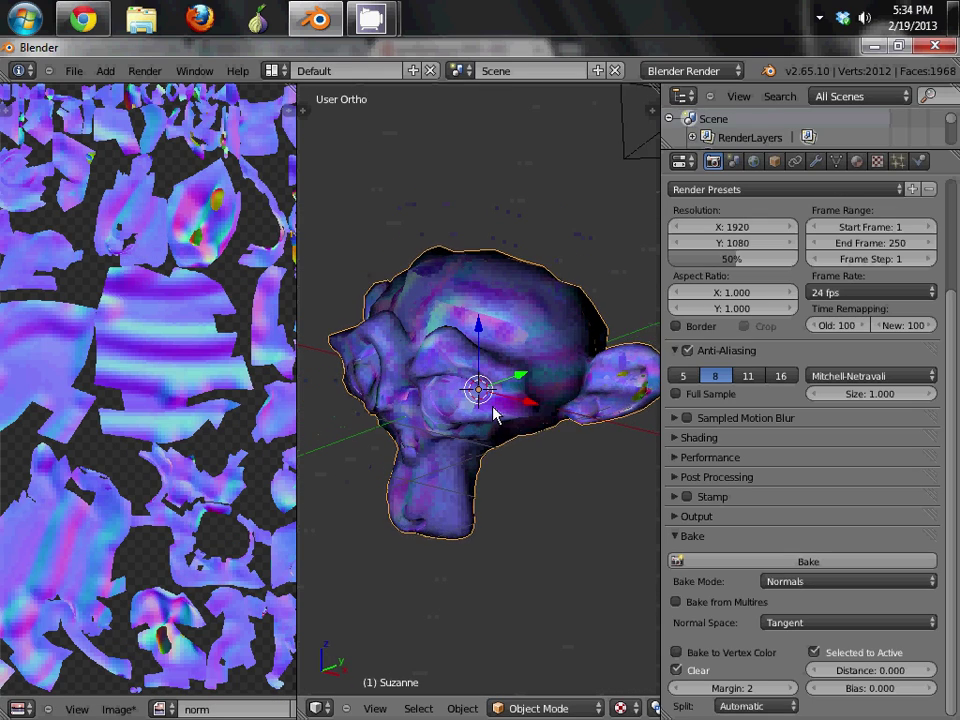
scroll(493, 414, "up", 1)
scroll(493, 414, "down", 2)
key("2")
key("alt+z")
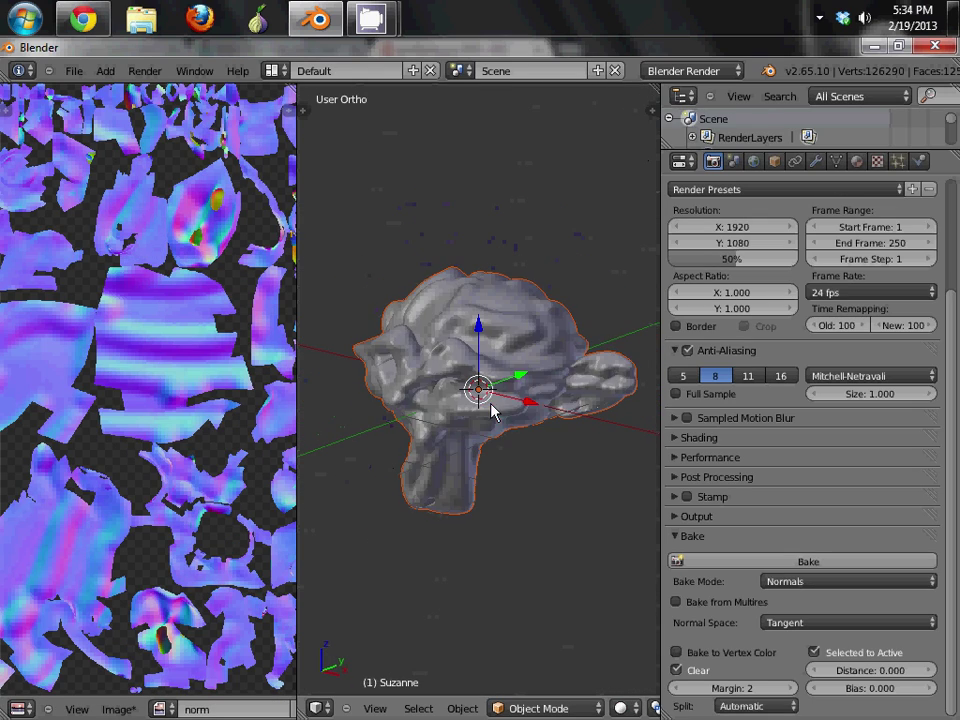
key("1")
key("2")
key("1")
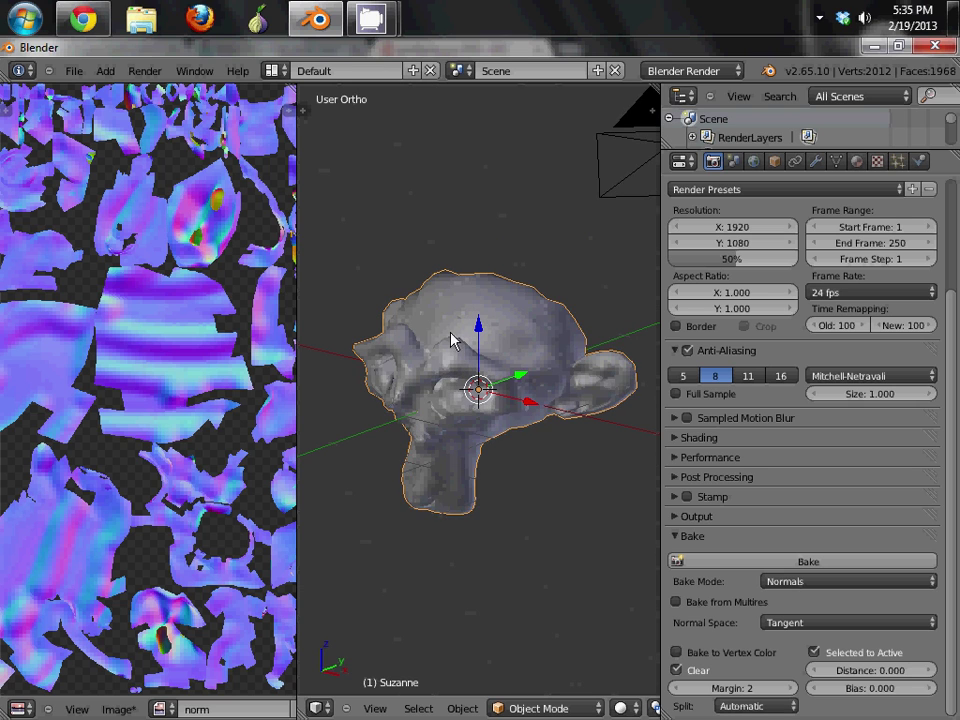
scroll(436, 372, "up", 1)
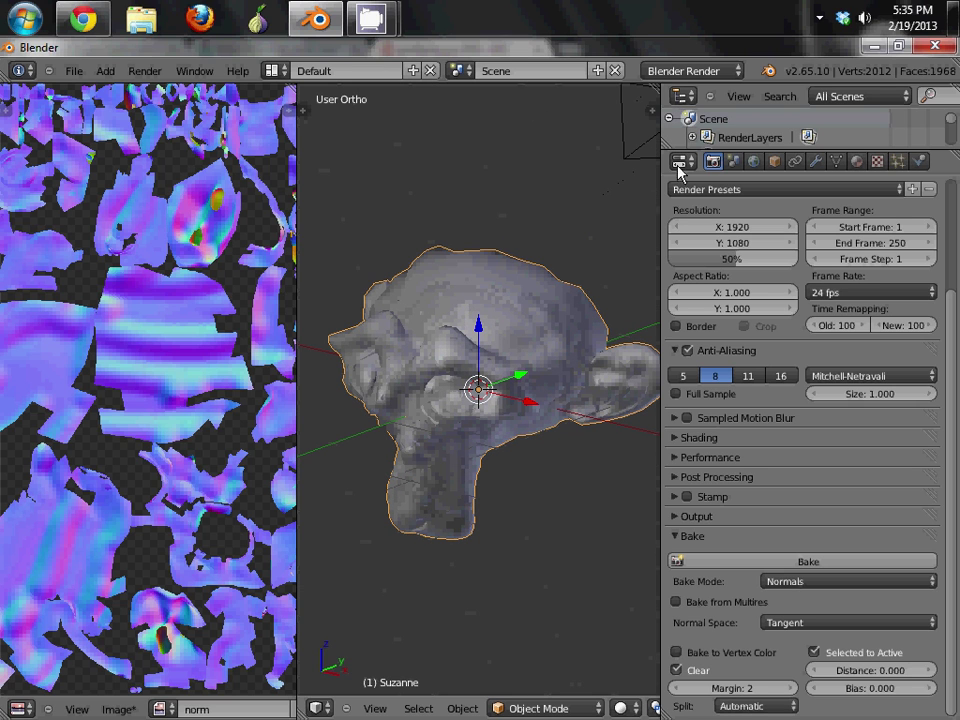
- Change the render engine to Blender Game and set its shading mode to GLSL
scroll(797, 380, "up", 4)
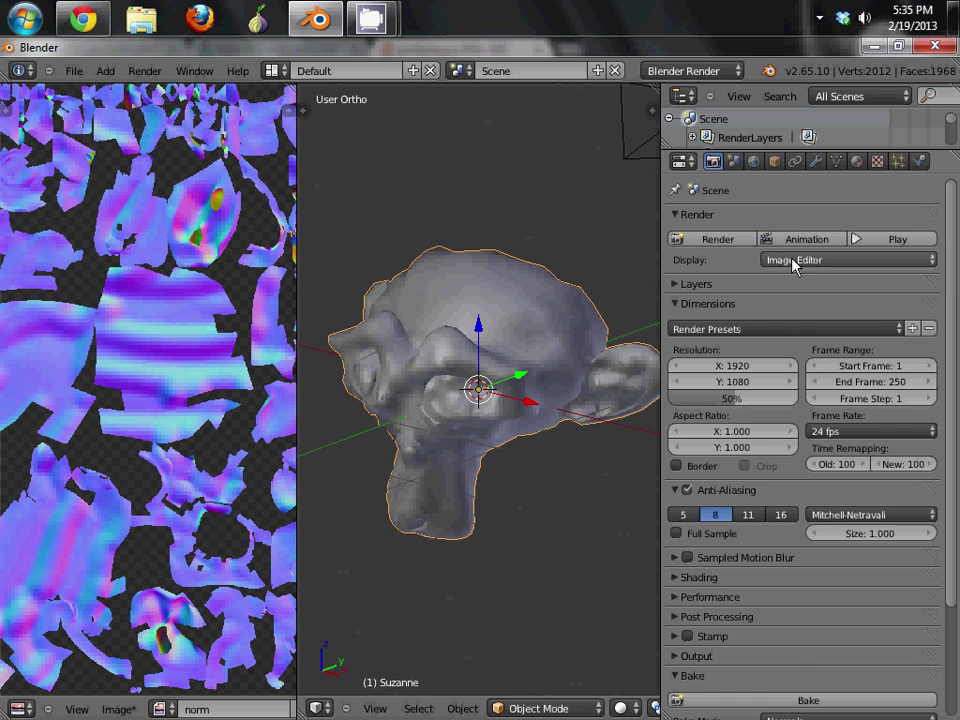
left_click(780, 303)
left_click(694, 71)
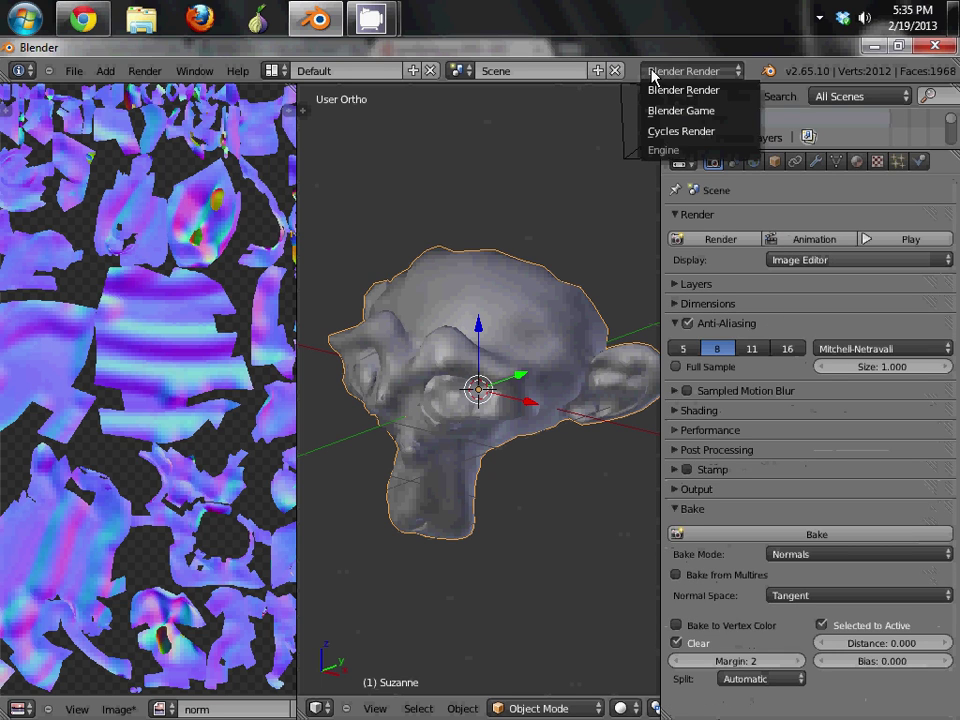
left_click(705, 112)
left_click(786, 301)
left_click(790, 216)
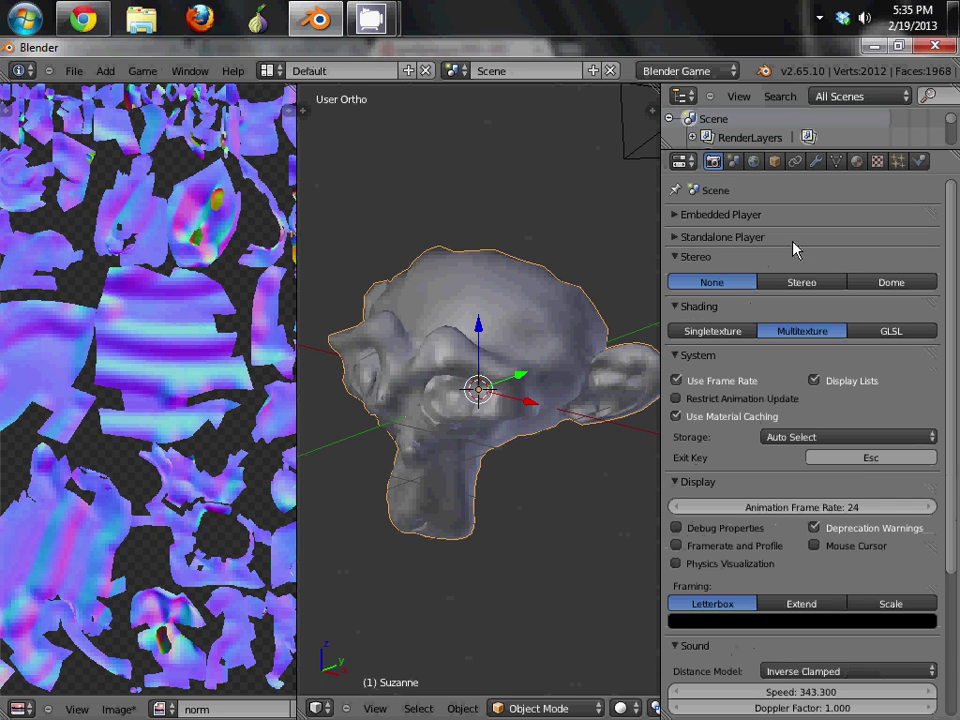
left_click(870, 329)
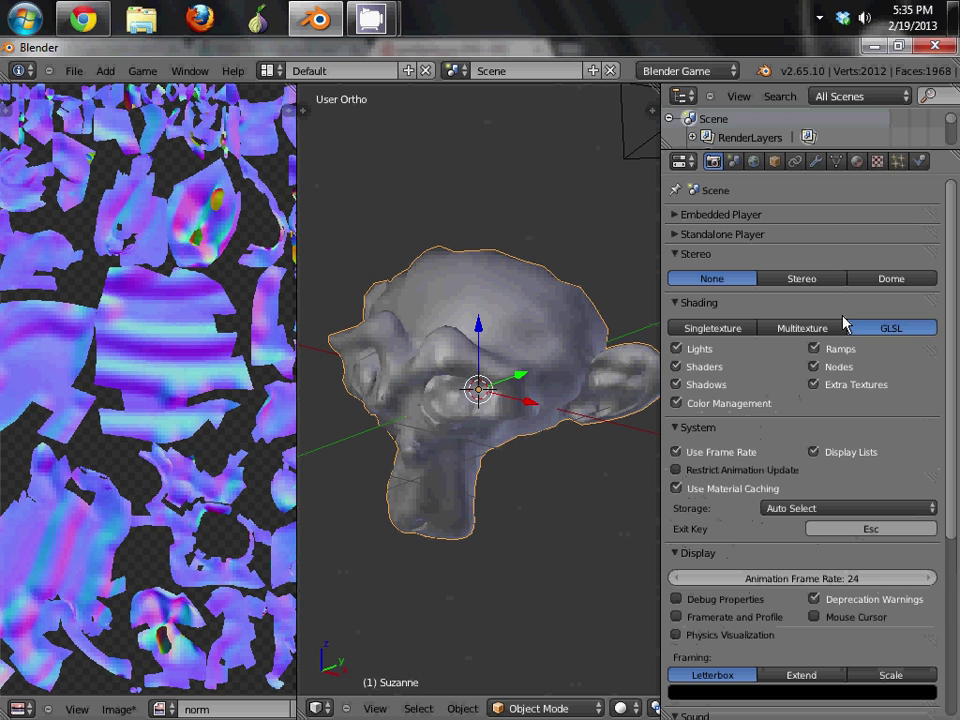
- Collapse all sections of the game render settings
left_click(755, 302)
left_click(752, 254)
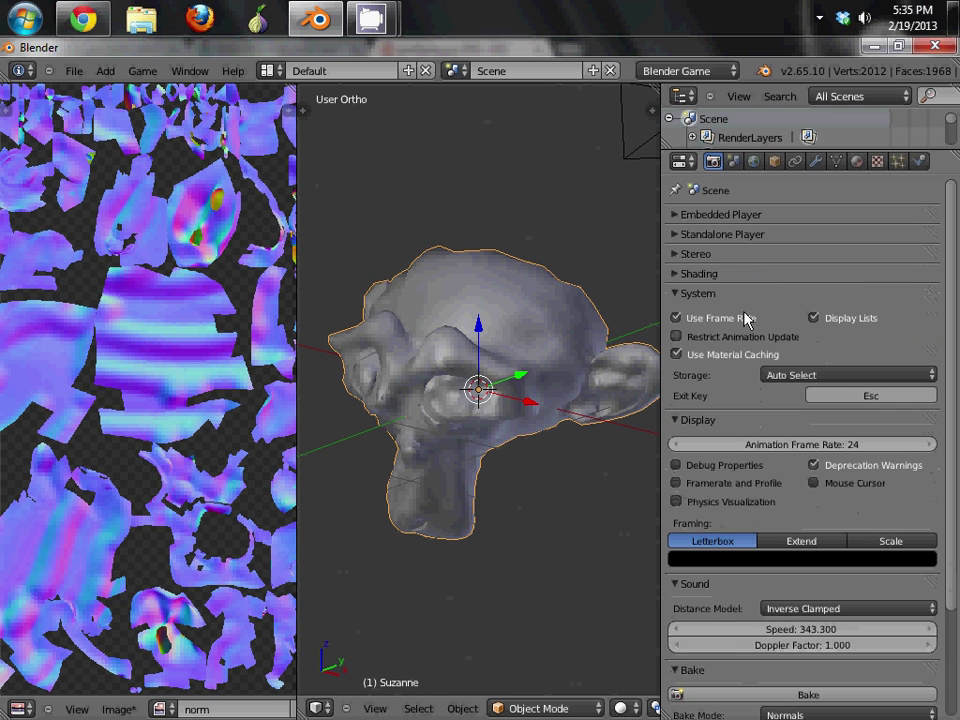
key("a")
key("a")
key("a")
key("a")
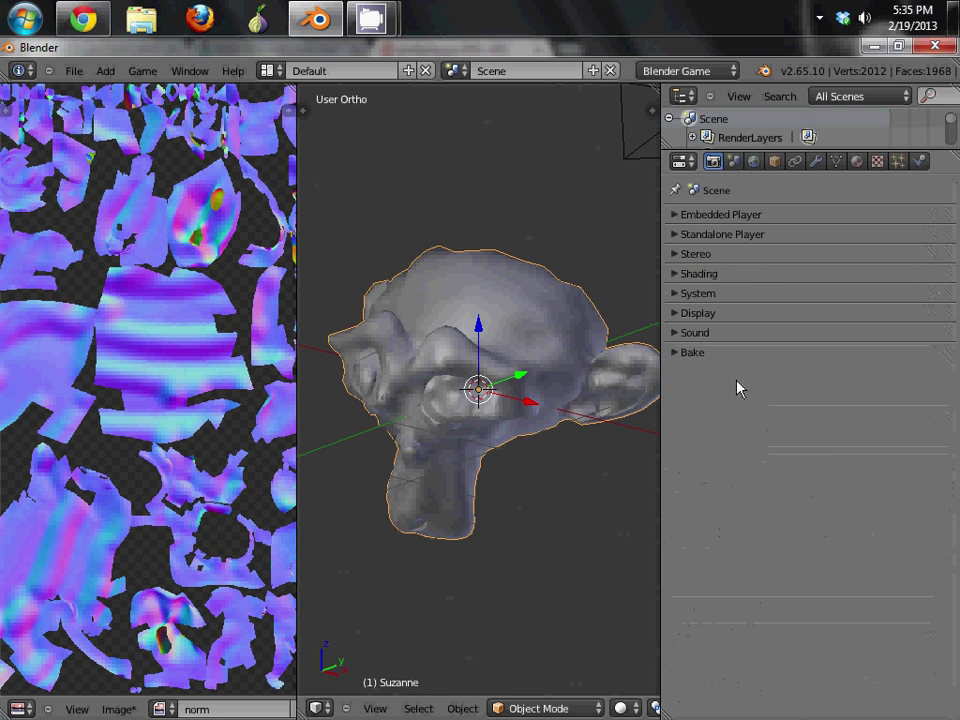
- Join the 3D view over the image editor's area and look through the camera
left_click_drag(302, 712, 138, 643)
key("KP_0")
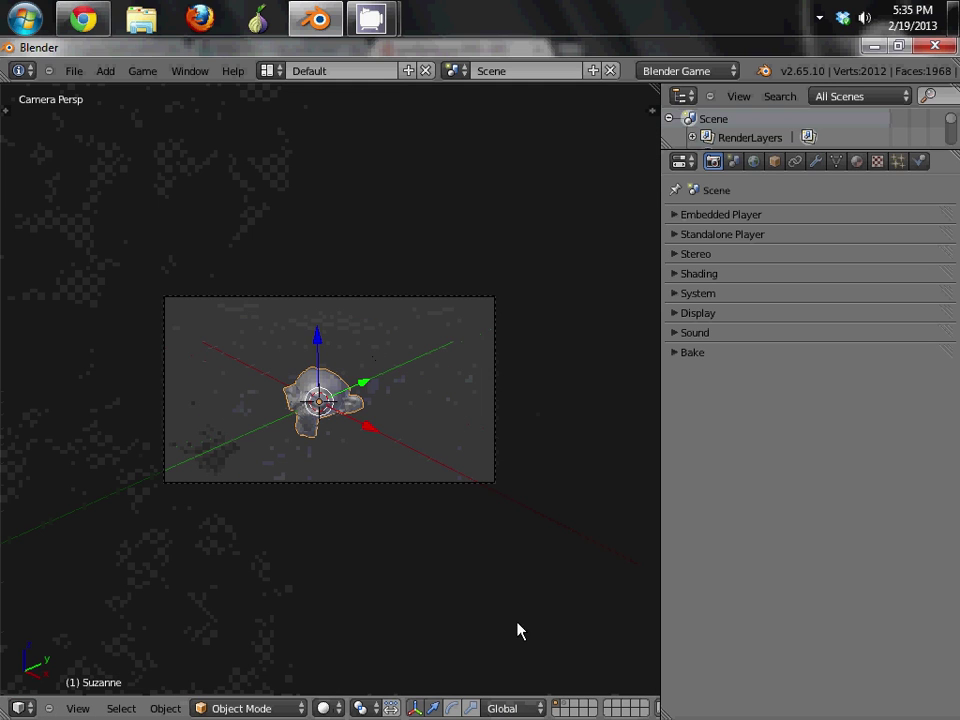
- Select the camera, tilt it about its local X axis and move it along its local Z axis closer to the monkey
right_click(447, 485)
key("g")
left_click(431, 495)
key("r")
key("x")
key("x")
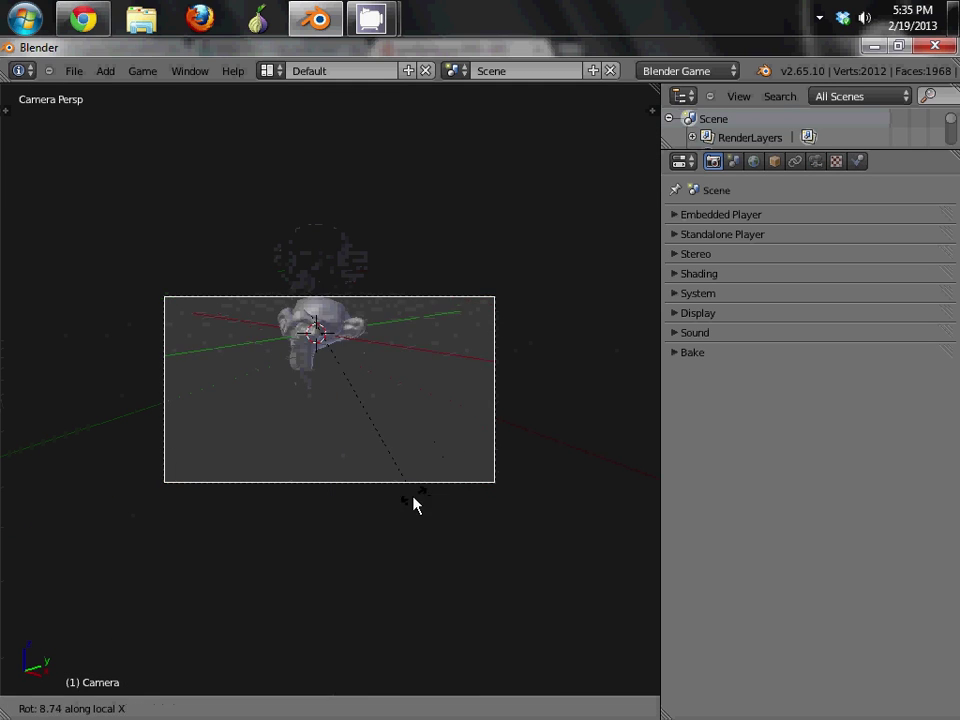
left_click(395, 503)
key("g")
key("z")
key("z")
left_click(398, 441)
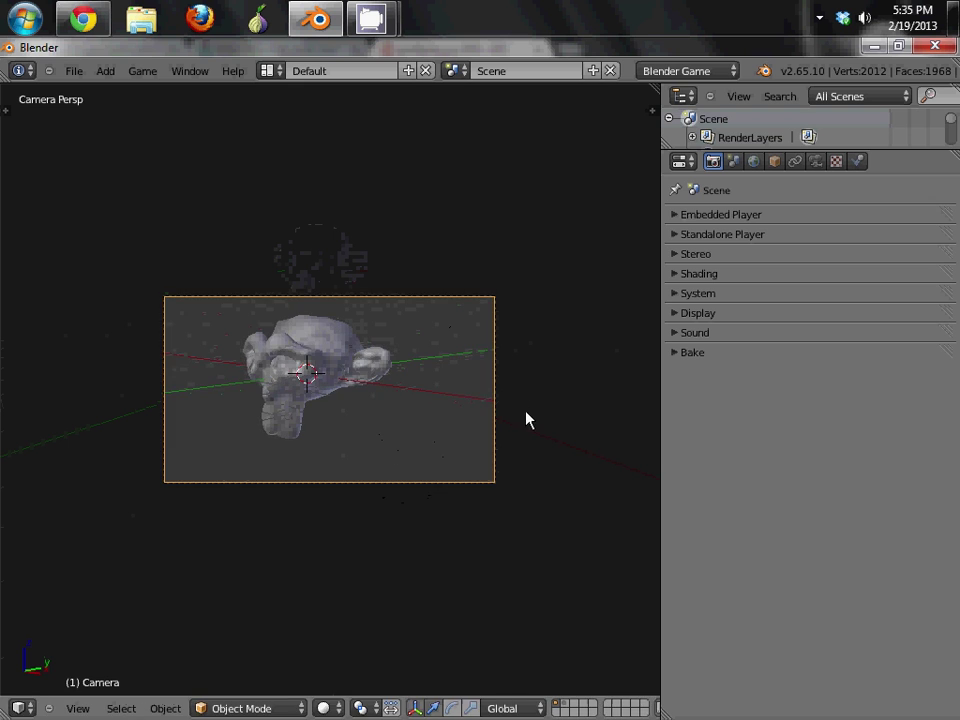
- Rotate the camera about the Z axis and move it so the monkey fills more of the frame
key("r")
key("z")
left_click(517, 500)
key("g")
left_click(343, 536)
scroll(343, 500, "up", 3)
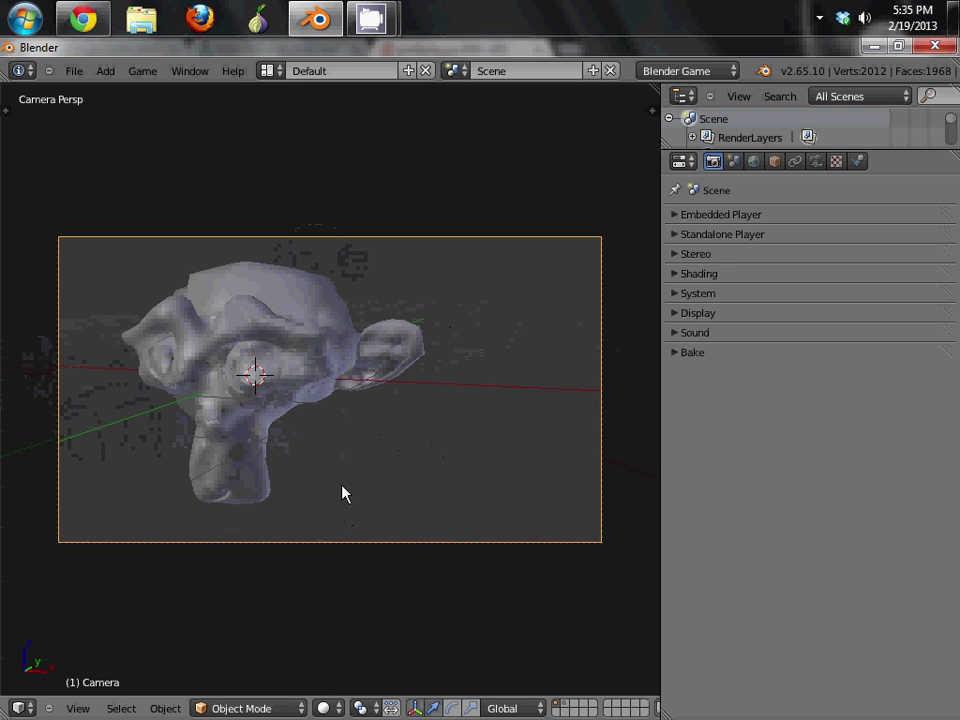
- Switch the camera view to textured shading and select the low-poly monkey
scroll(336, 489, "up", 1)
key("alt+z")
scroll(330, 477, "up", 1)
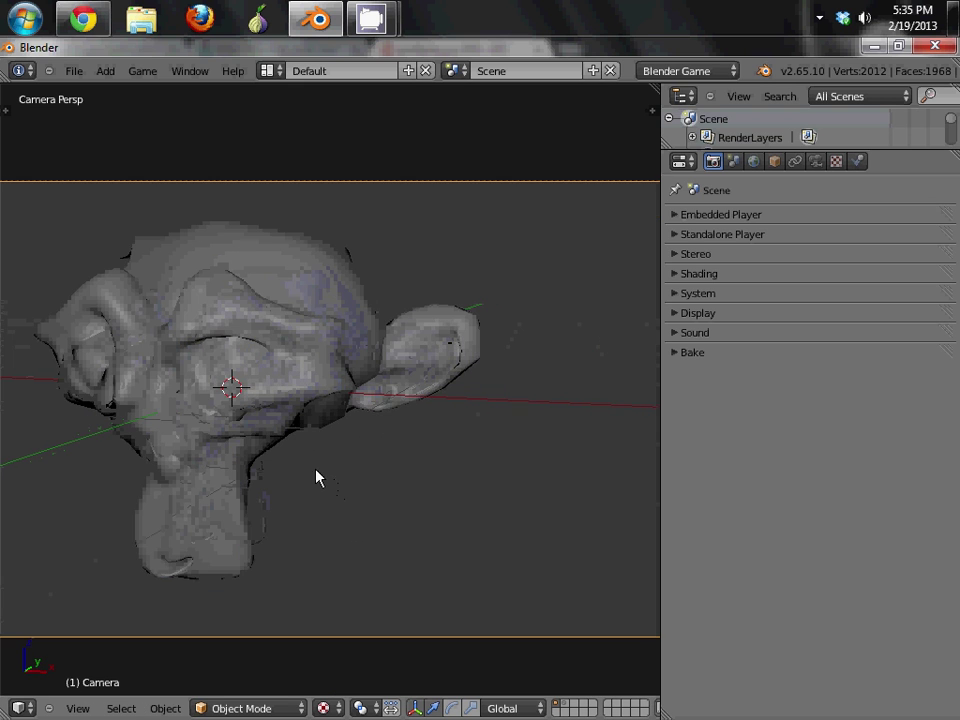
middle_click_drag(315, 469, 389, 465, "shift")
right_click(300, 460)
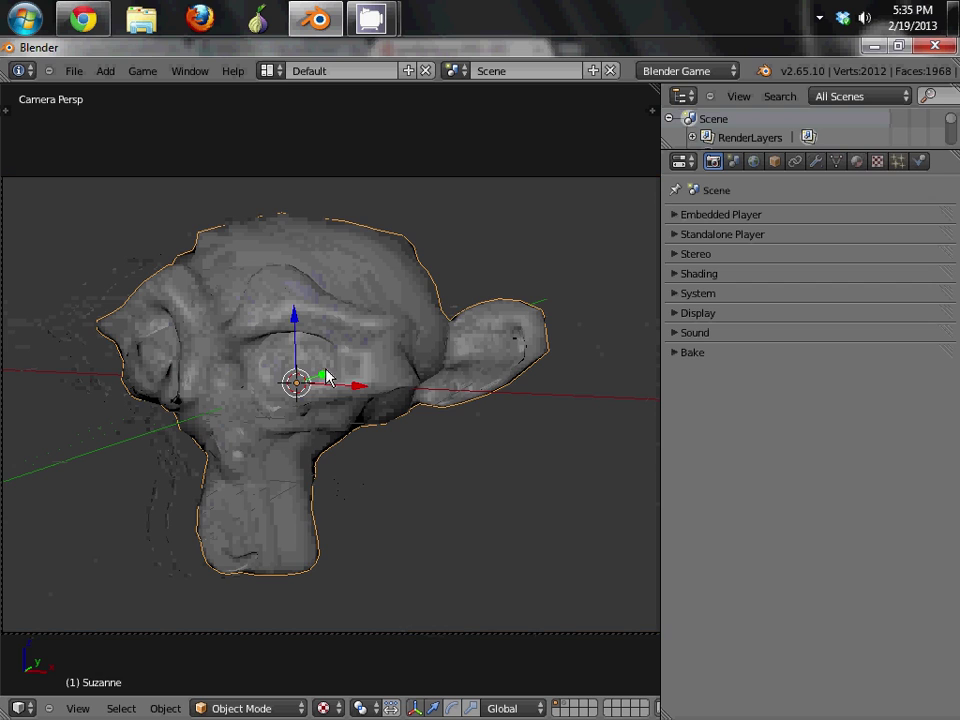
- Rename the low-poly monkey's material as monkey
left_click(857, 161)
left_click(777, 272)
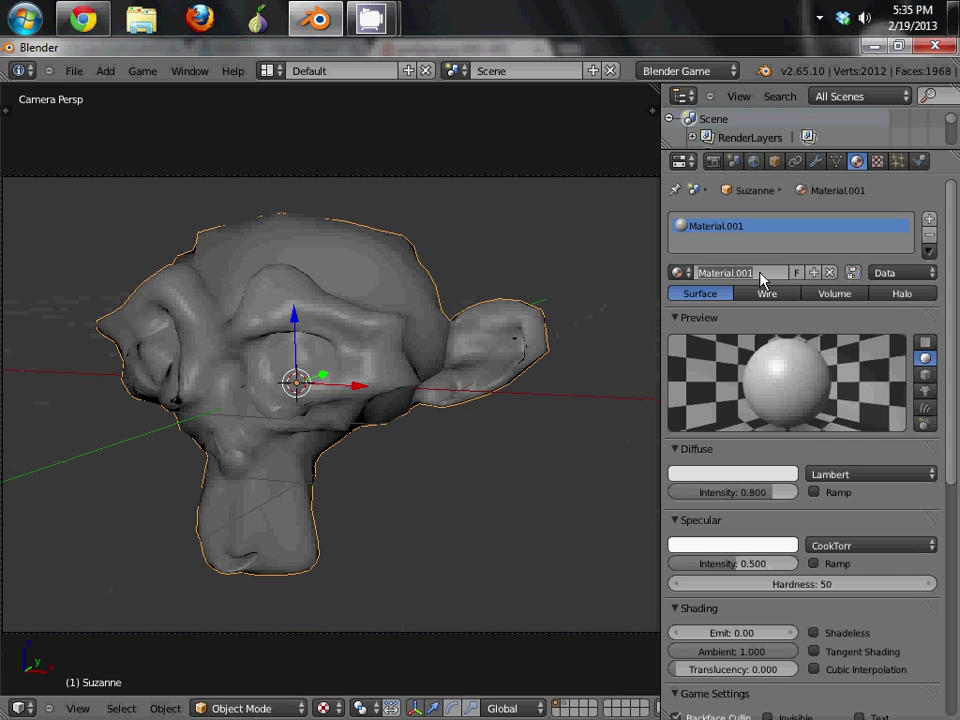
type("monkey")
key("Return")
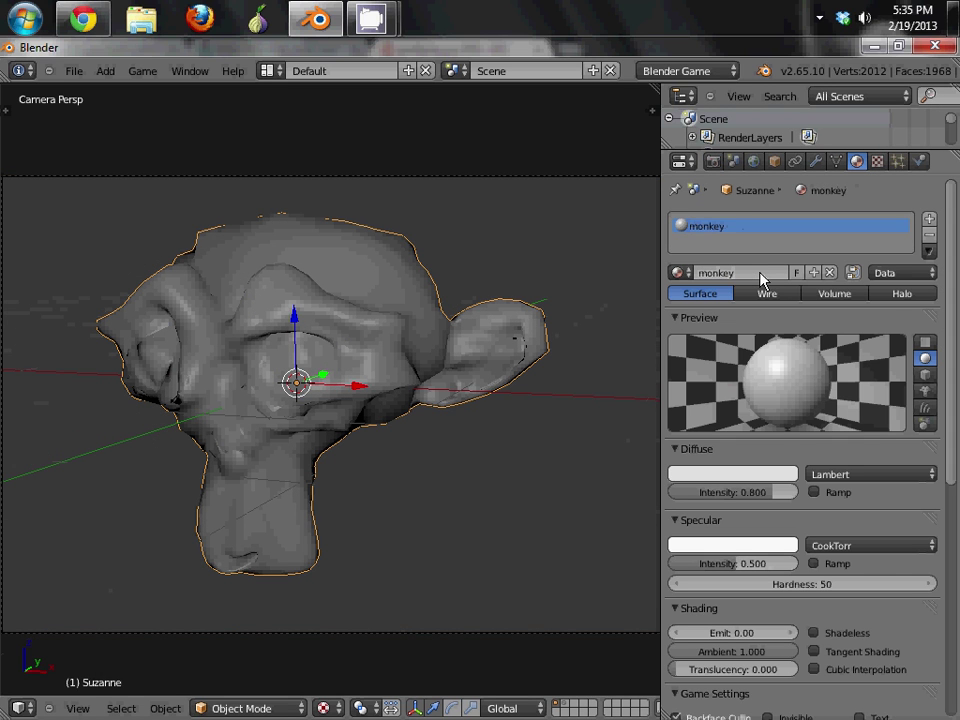
- Set the monkey material's diffuse intensity to 1.000 and its diffuse color to white
left_click(757, 476)
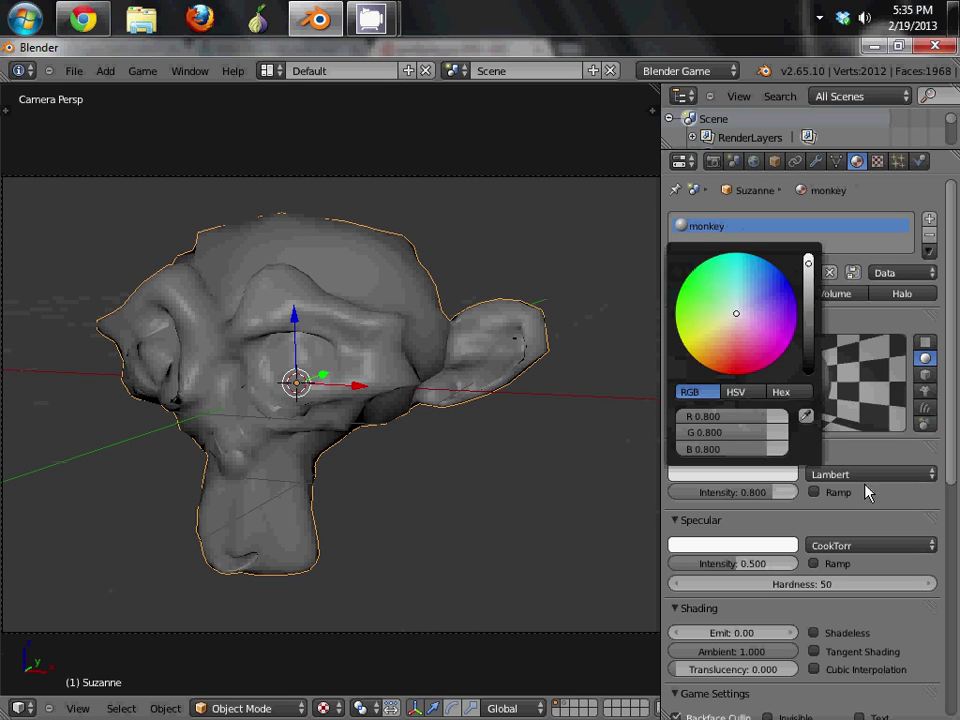
left_click_drag(786, 491, 815, 491)
left_click(756, 476)
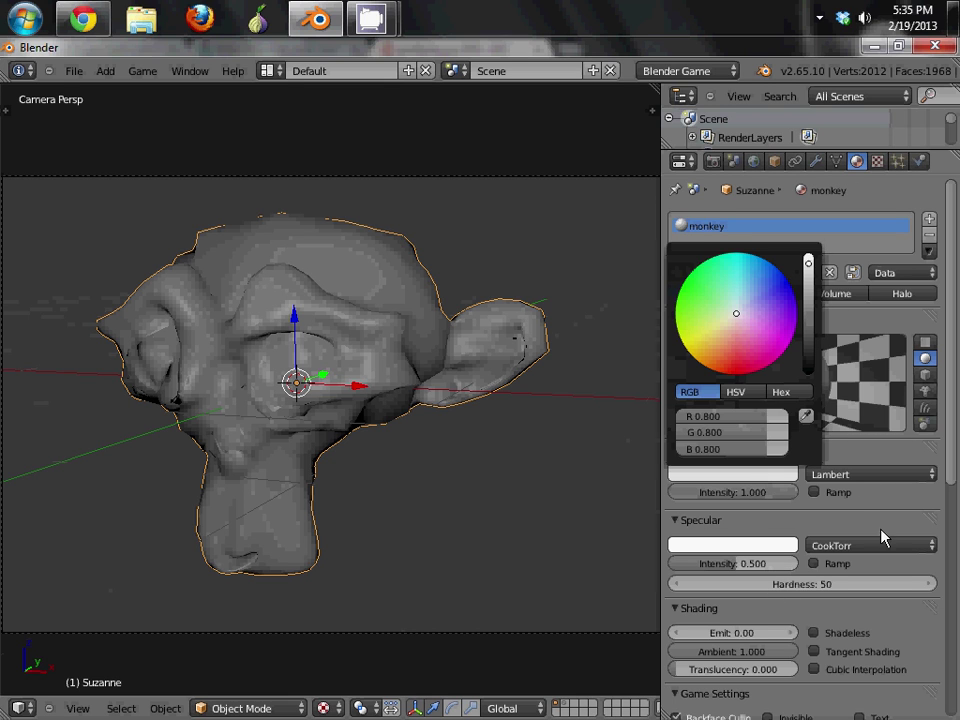
left_click(850, 520)
left_click(786, 479)
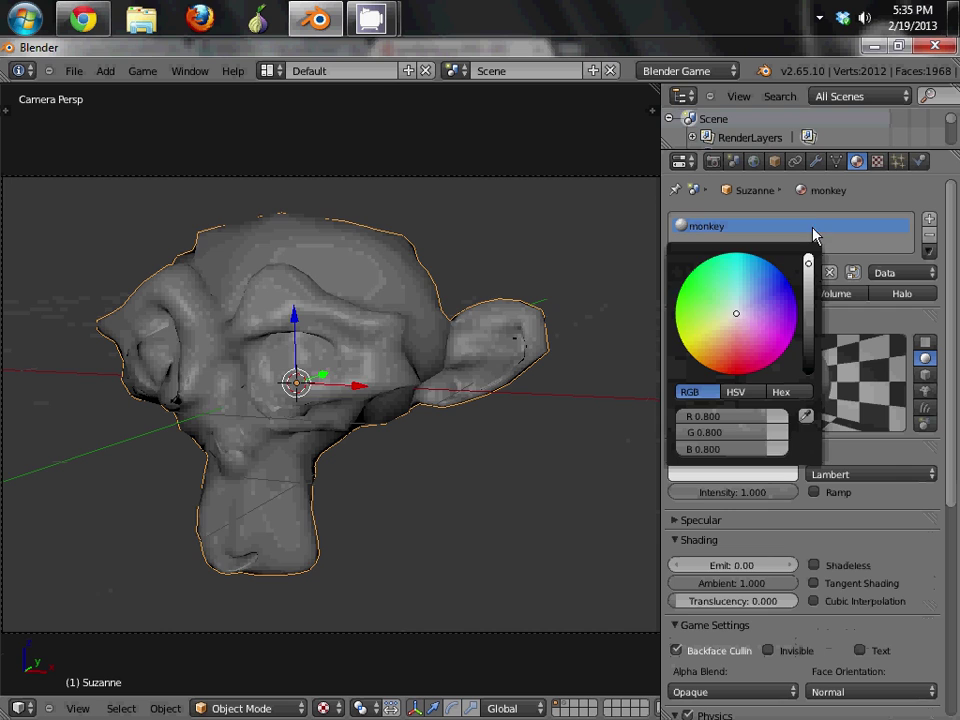
left_click(831, 520)
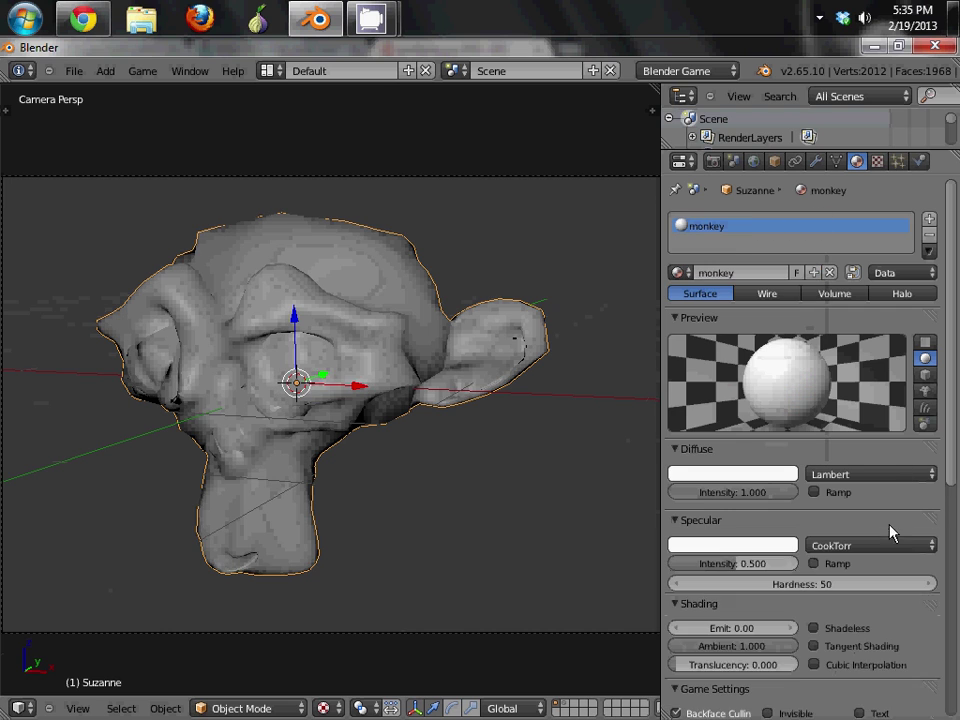
- Add a new texture named norm to the monkey material
left_click(878, 161)
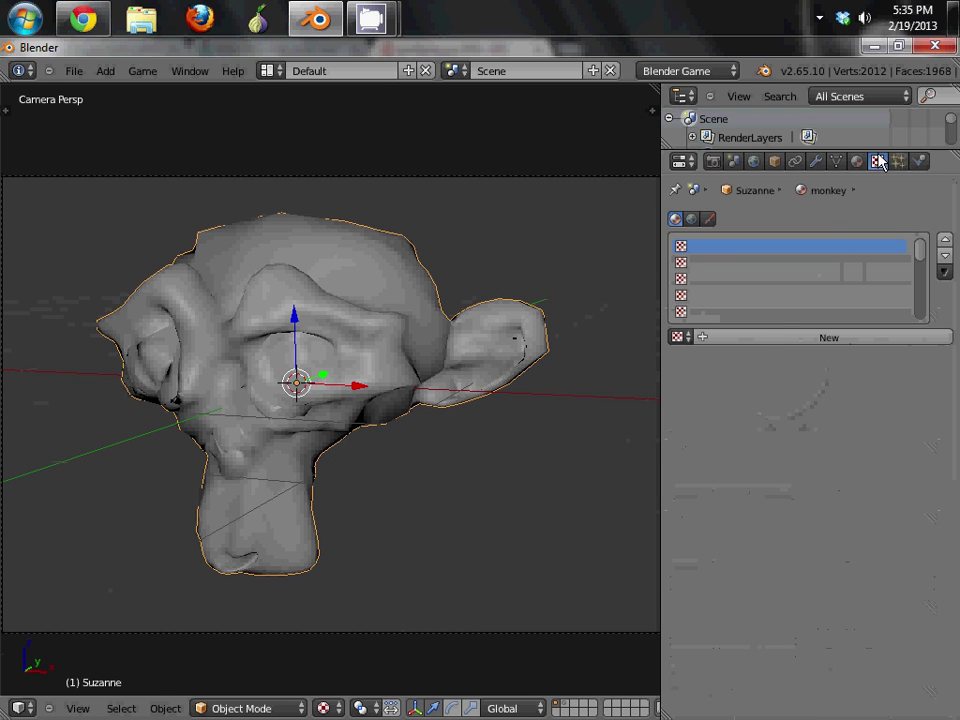
left_click(779, 340)
type("norm")
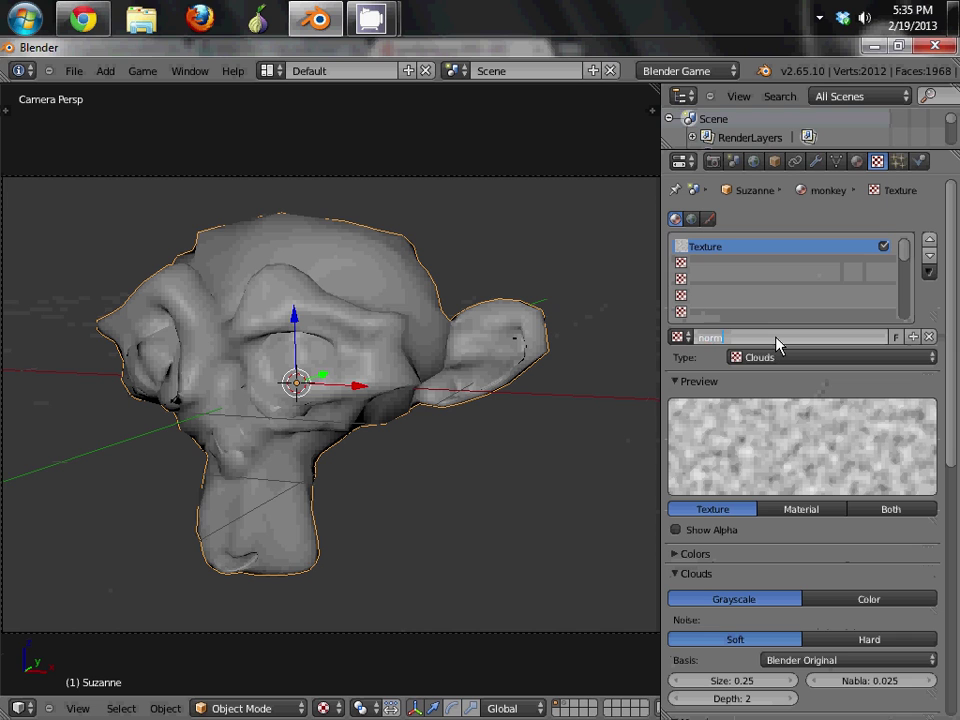
key("Return")
- Set the norm texture's type to Image or Movie and assign the baked norm image to it
left_click(785, 357)
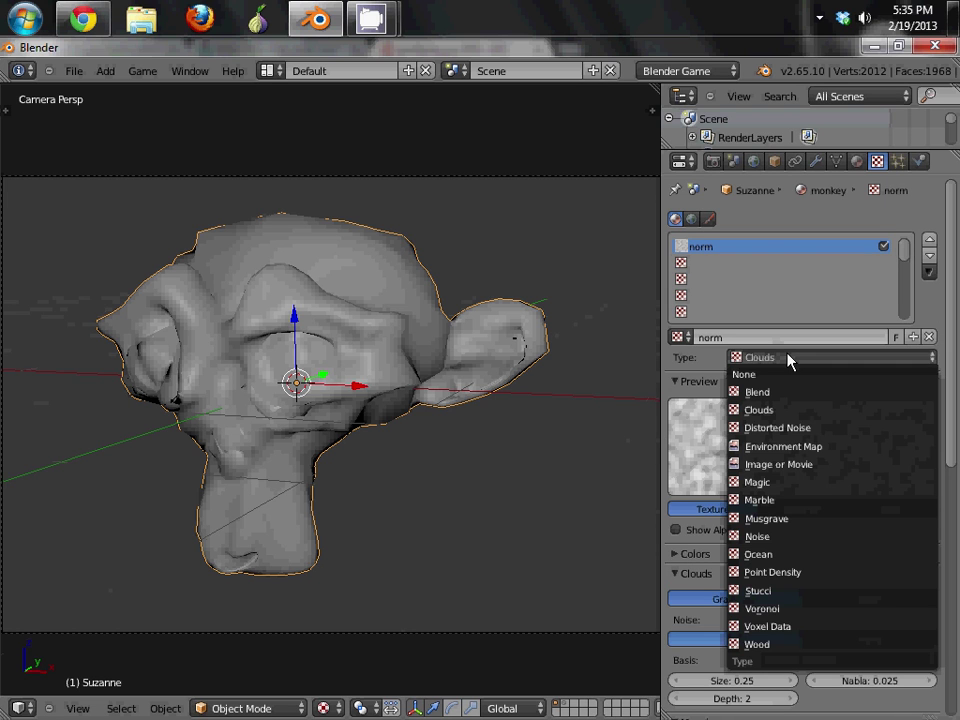
left_click(808, 462)
scroll(741, 466, "down", 1)
left_click(681, 561)
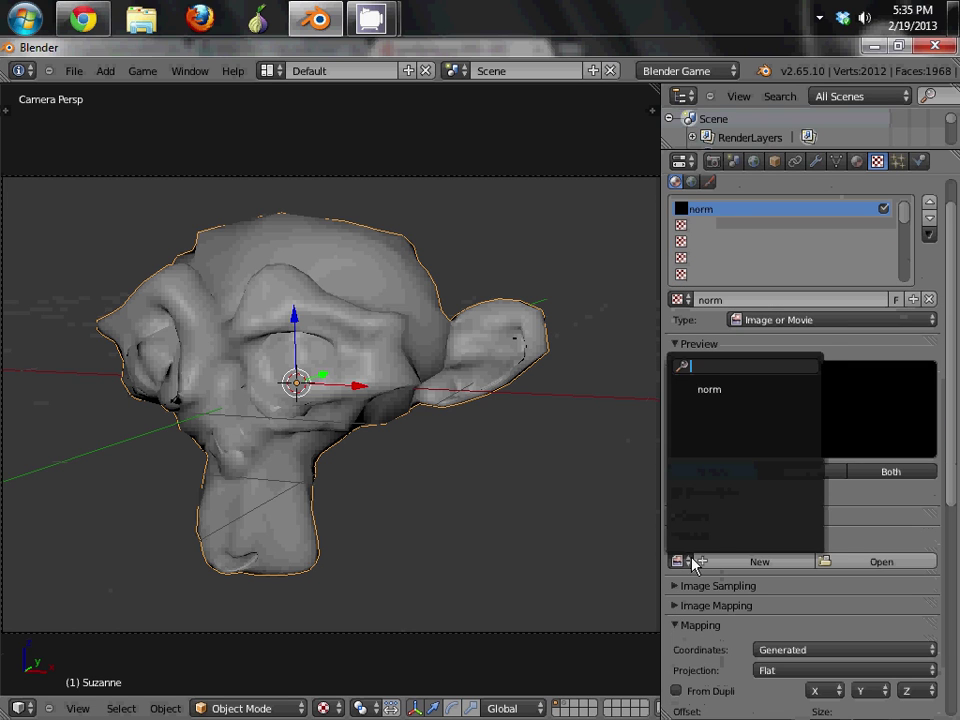
left_click(705, 388)
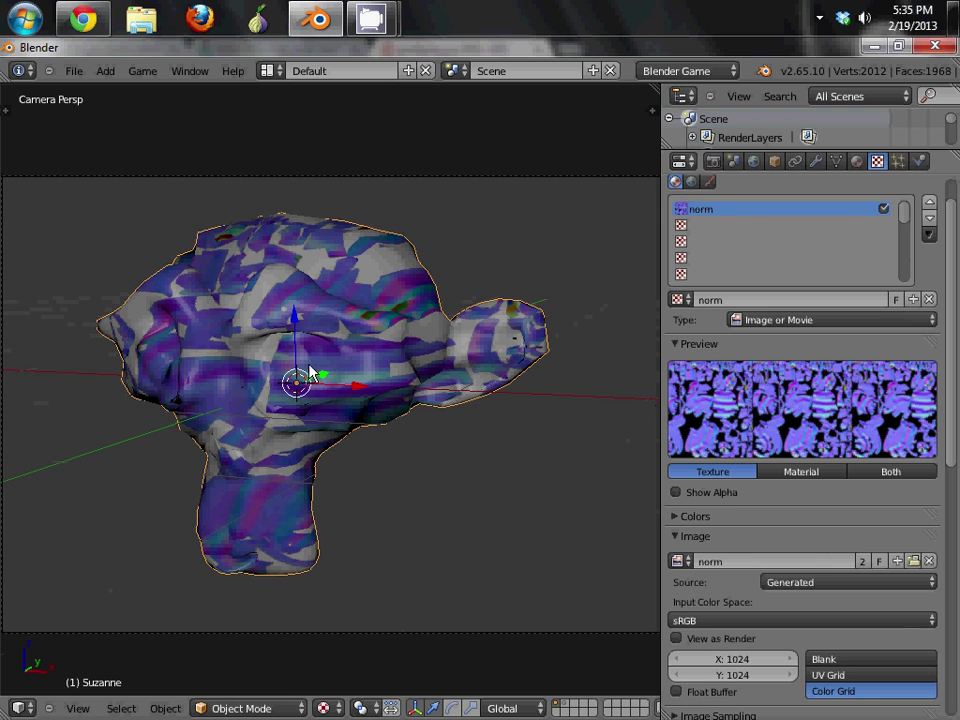
- Tumble the low-poly monkey temporarily to examine how the norm image is projected onto its surface
key("r")
key("r")
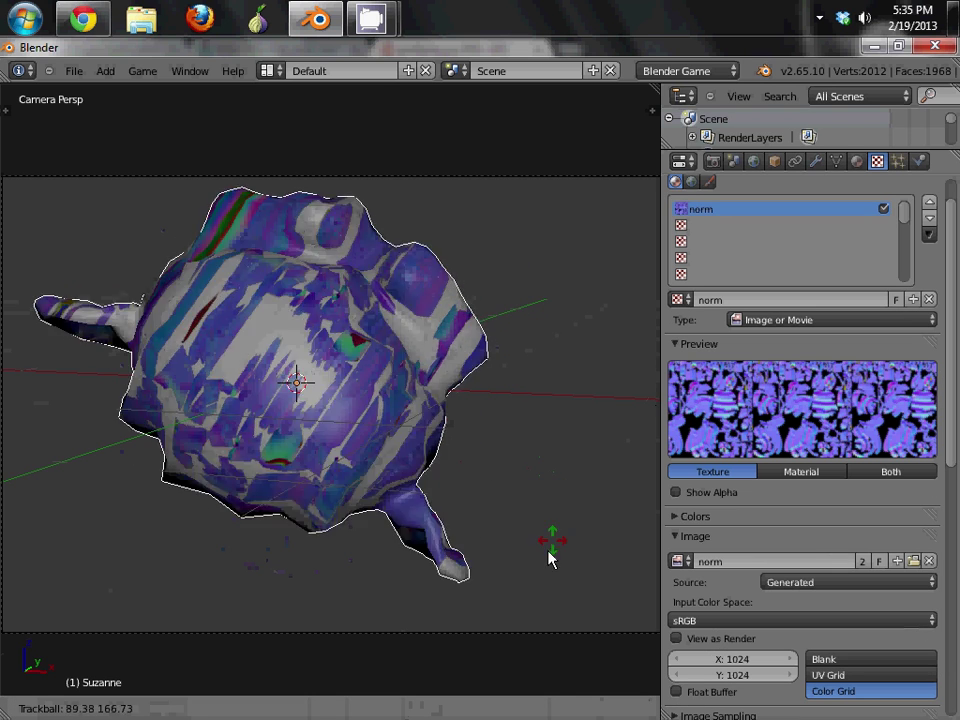
left_click(387, 519)
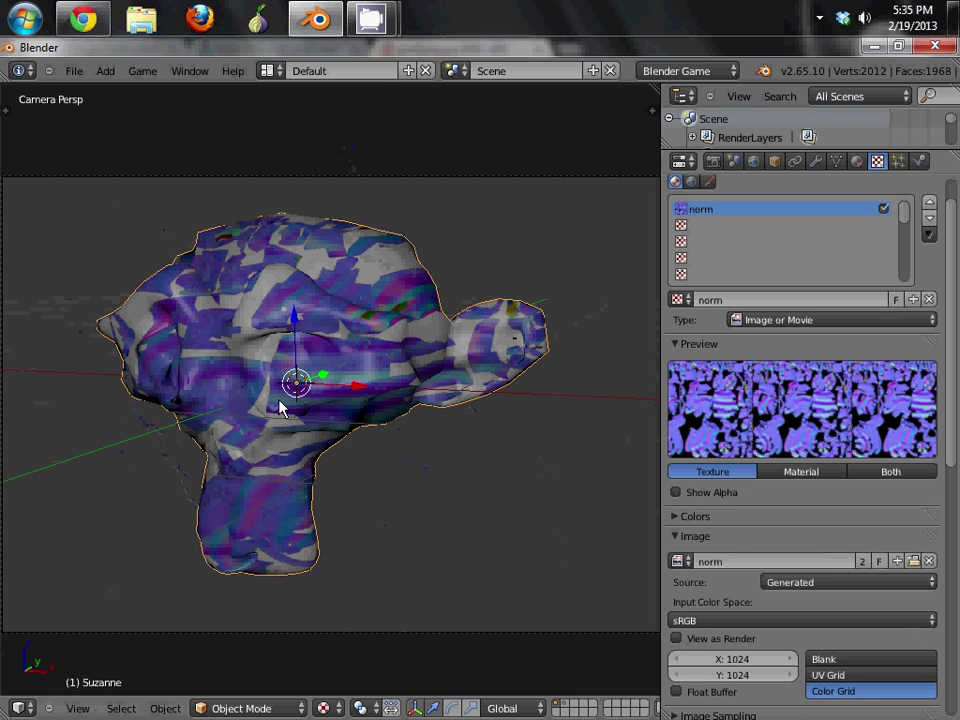
- Set the norm texture's mapping coordinates to UV
scroll(776, 506, "down", 5)
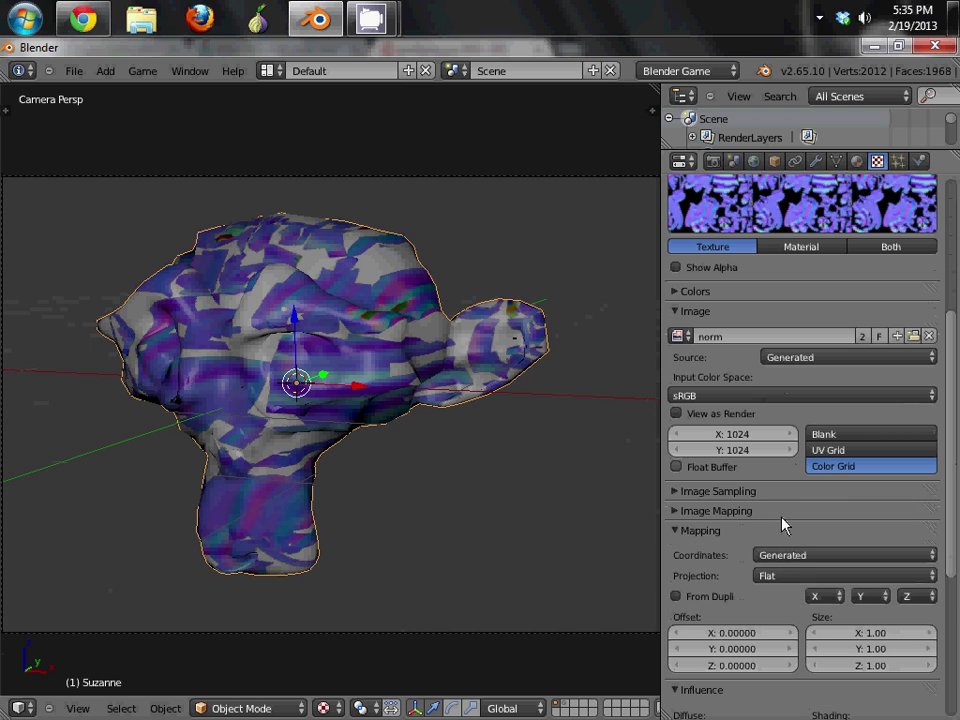
left_click(790, 556)
left_click(800, 555)
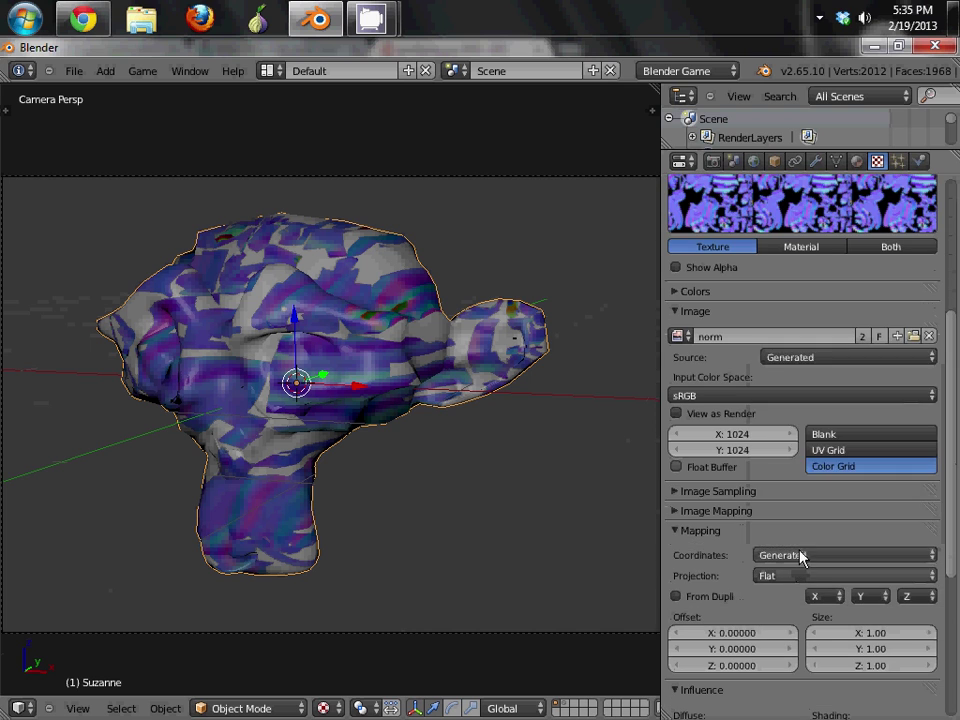
left_click(800, 556)
left_click(815, 488)
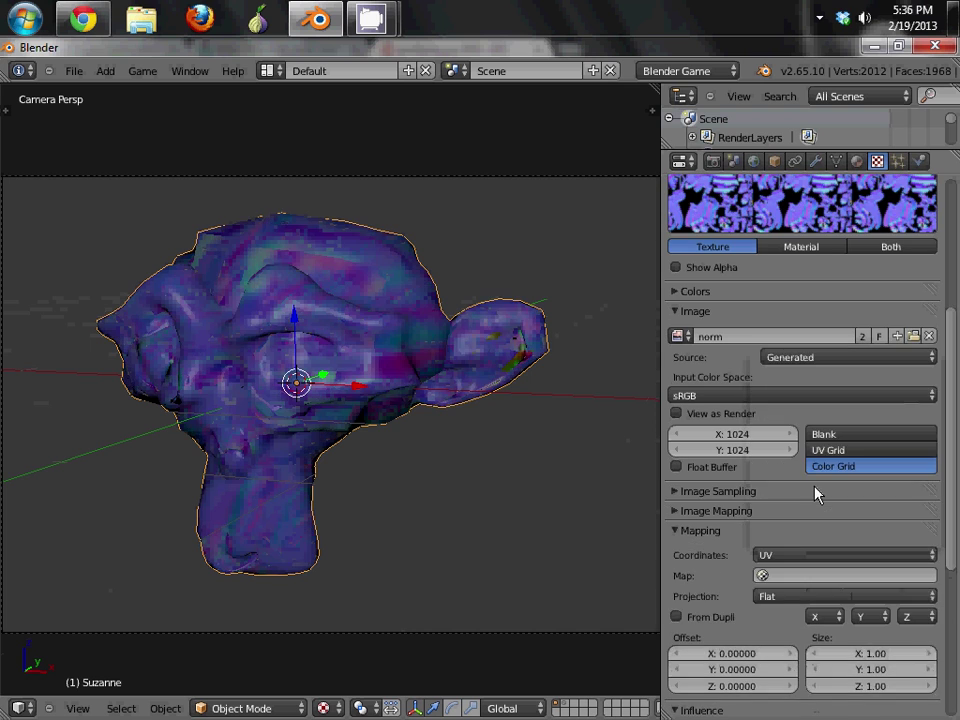
- Tumble the low-poly monkey temporarily to check the UV-mapped texture from other angles
key("r")
key("r")
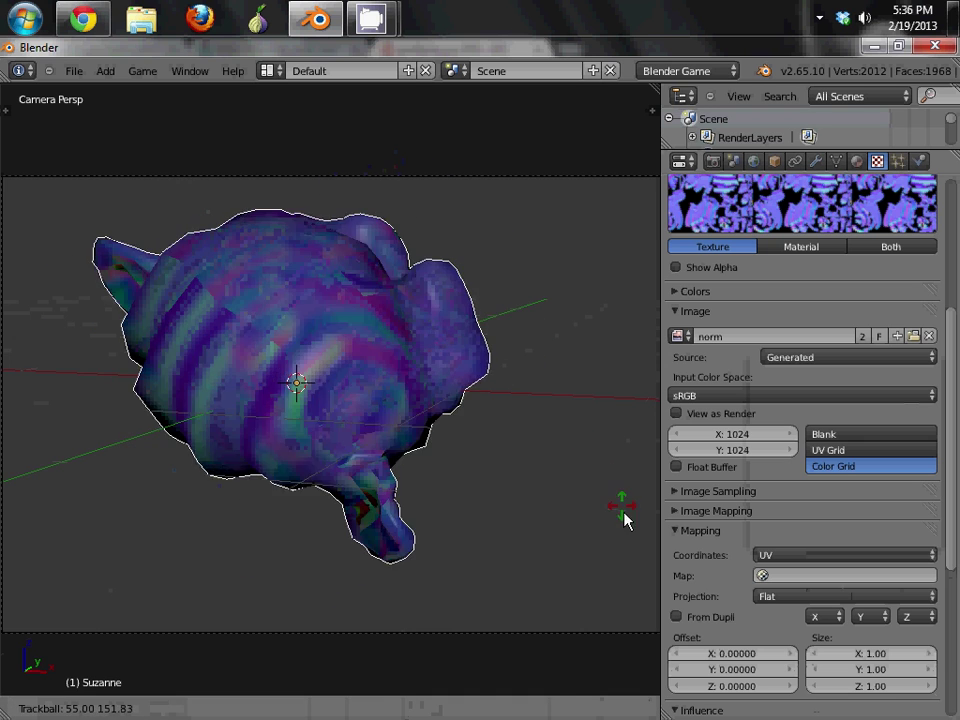
key("Escape")
- Enable Normal Map in the norm texture's image sampling settings
left_click(730, 529)
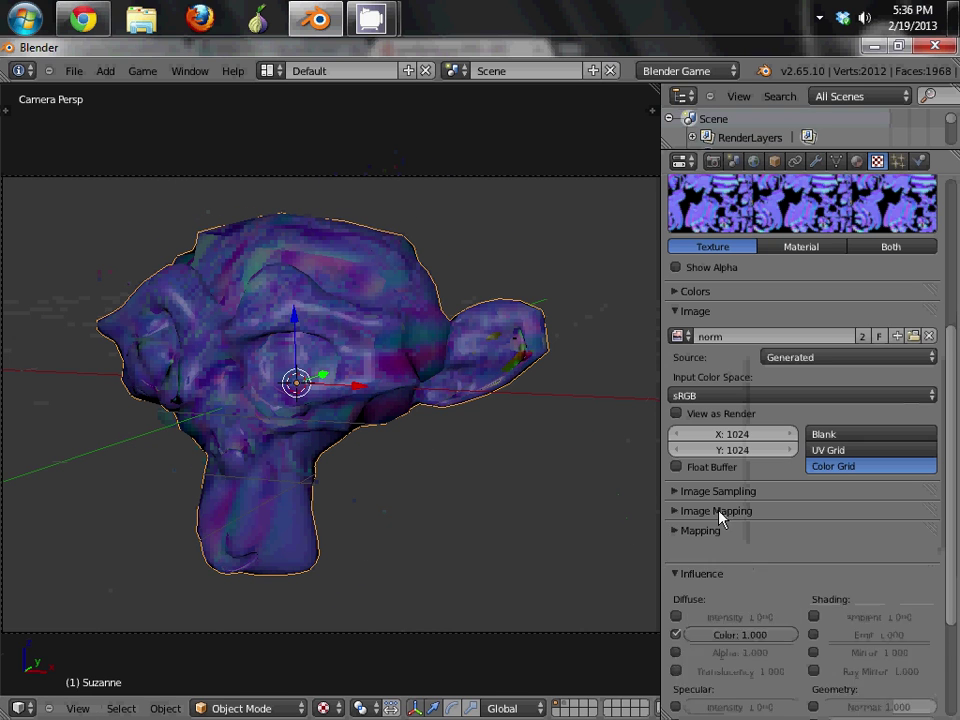
left_click(740, 492)
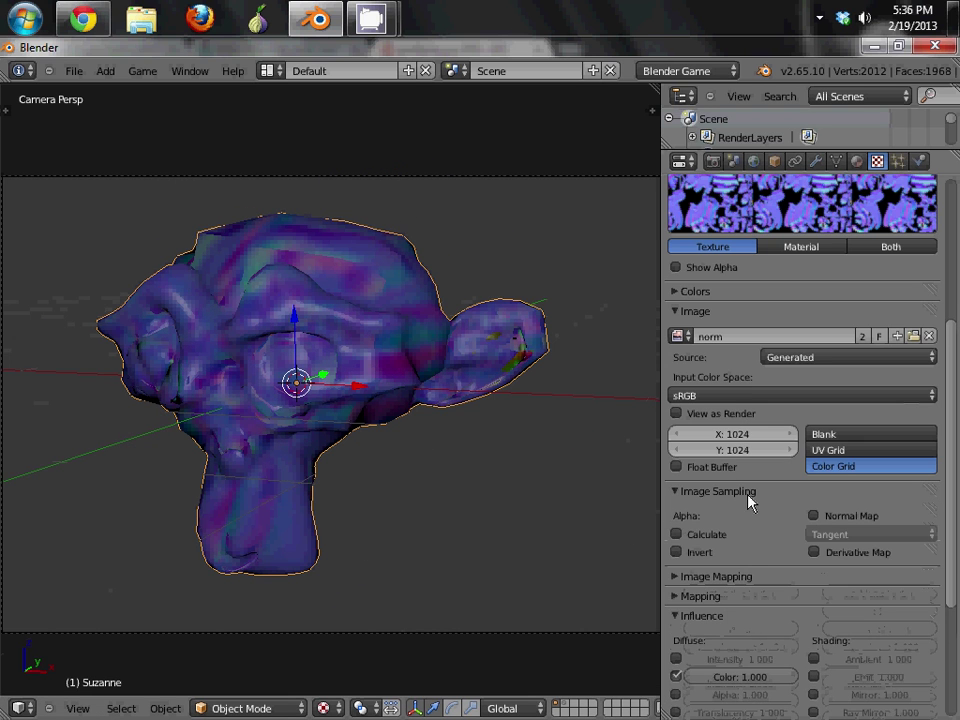
left_click(814, 516)
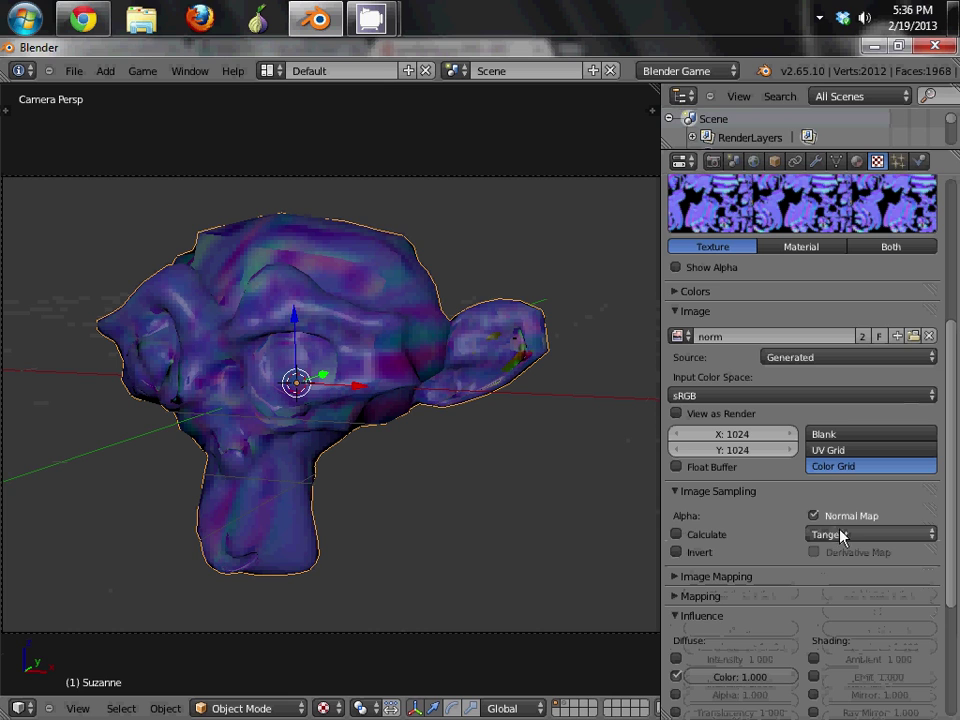
left_click(720, 505)
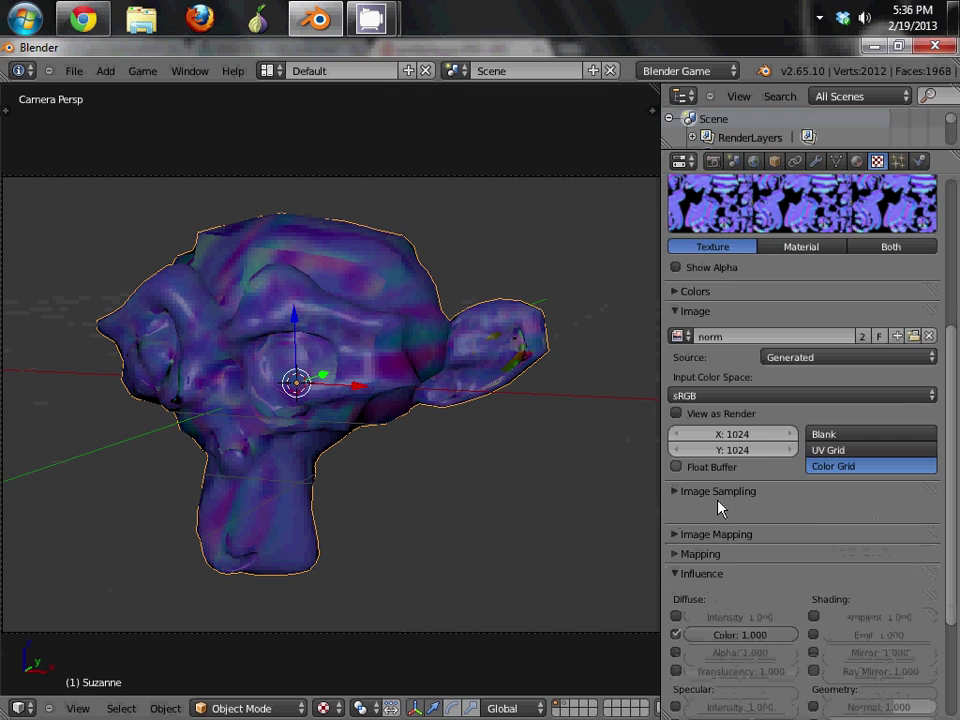
- Turn off the norm texture's diffuse Color influence and turn on its geometry Normal influence
scroll(681, 519, "down", 3)
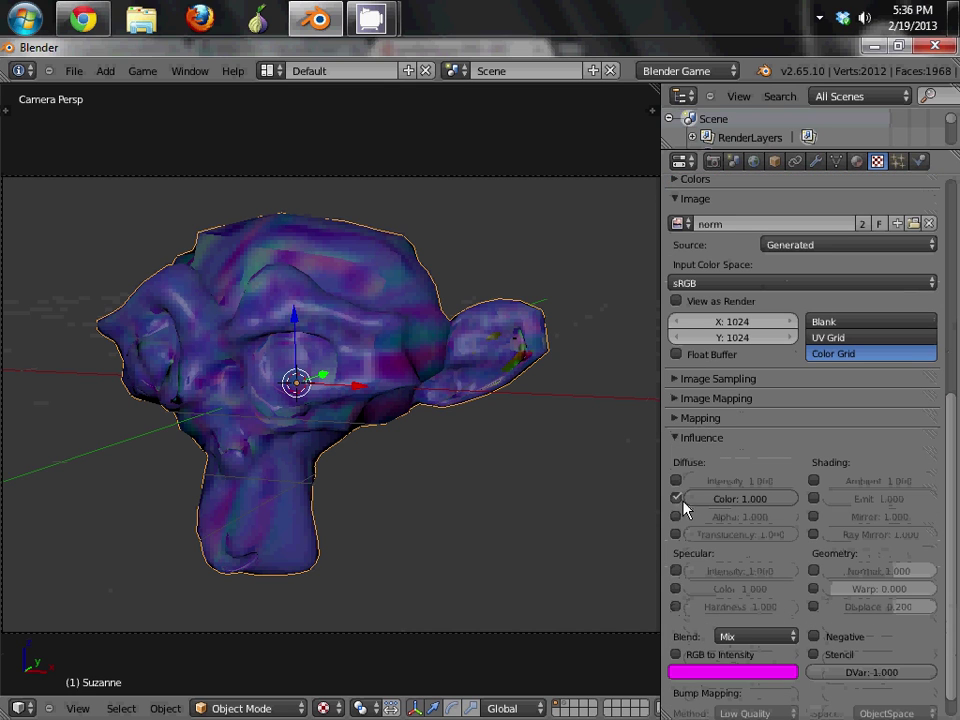
left_click(676, 498)
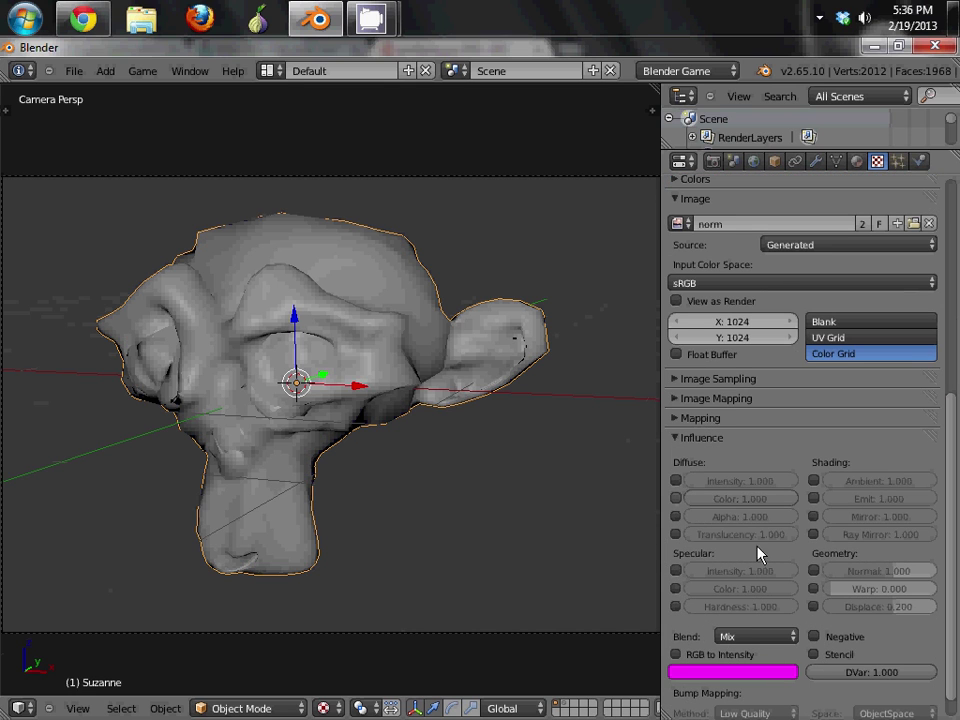
left_click(814, 571)
- Tumble the low-poly monkey temporarily to inspect the normal-mapped shading
key("r")
key("r")
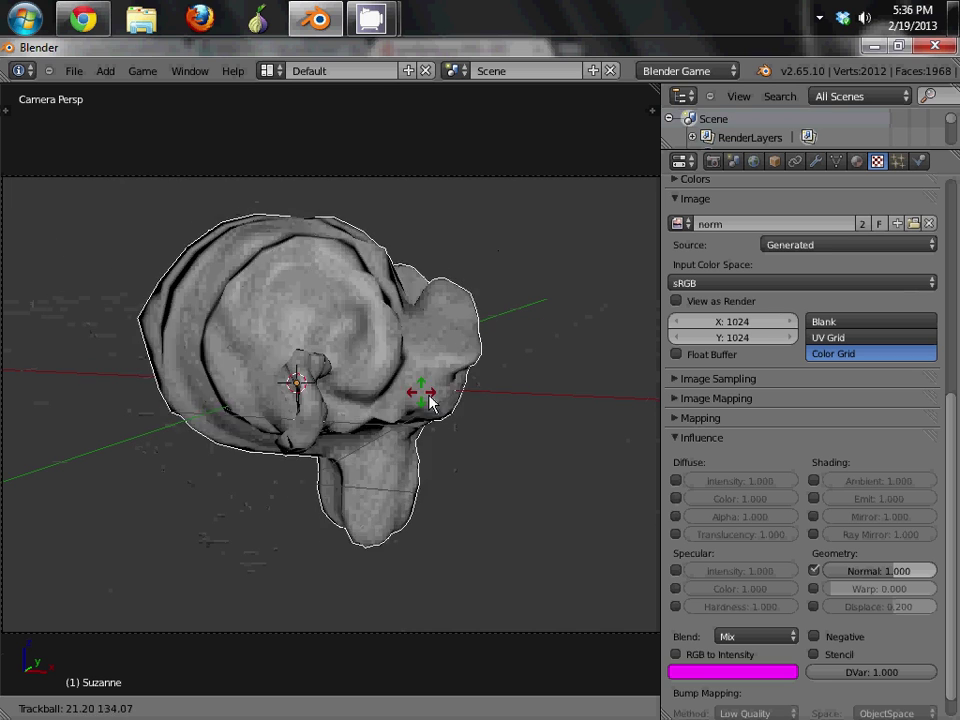
key("Escape")
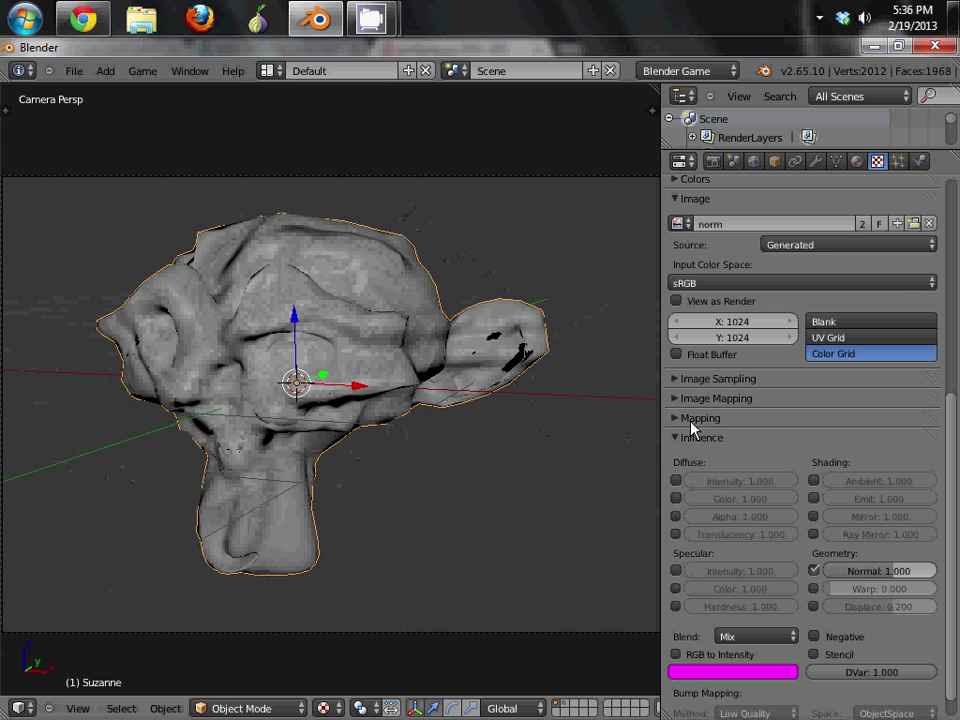
- Unhide the high-poly monkey and, in wireframe shading, move it along the X axis beside the low-poly one
scroll(421, 406, "down", 1)
key("alt+h")
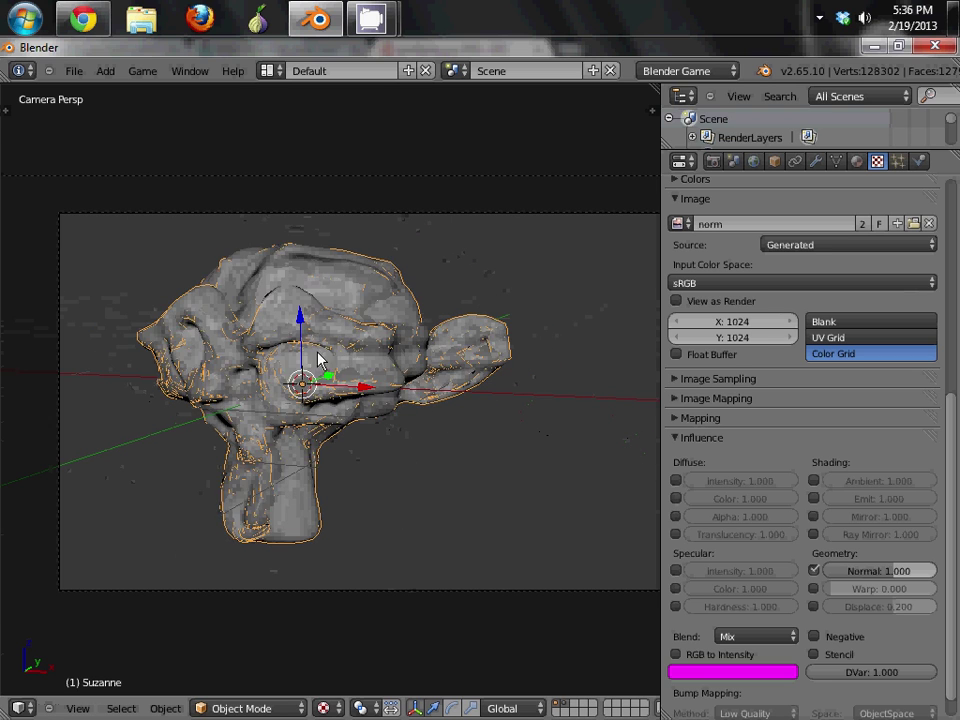
key("z")
key("2")
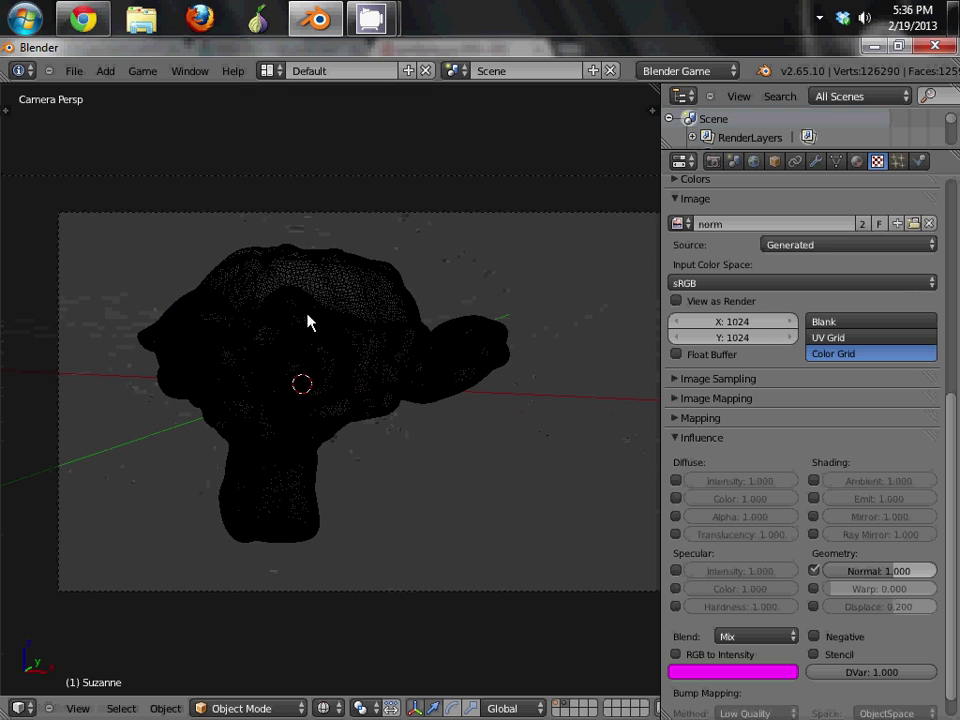
right_click_drag(307, 286, 307, 316)
right_click(307, 316)
scroll(292, 368, "down", 1)
left_click_drag(366, 388, 508, 414, "ctrl")
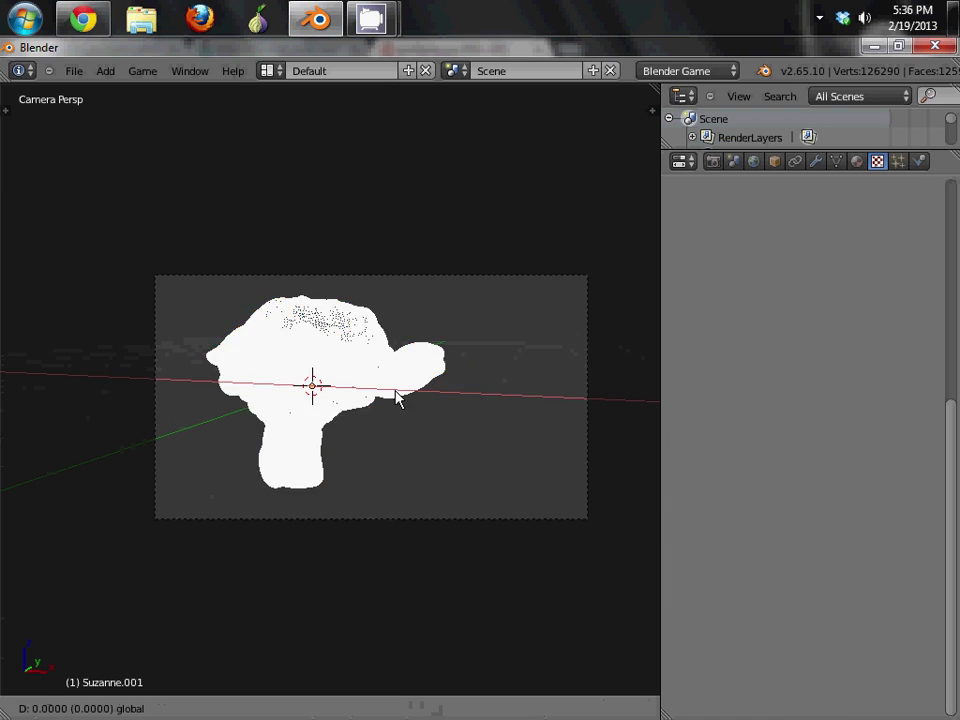
key("Return")
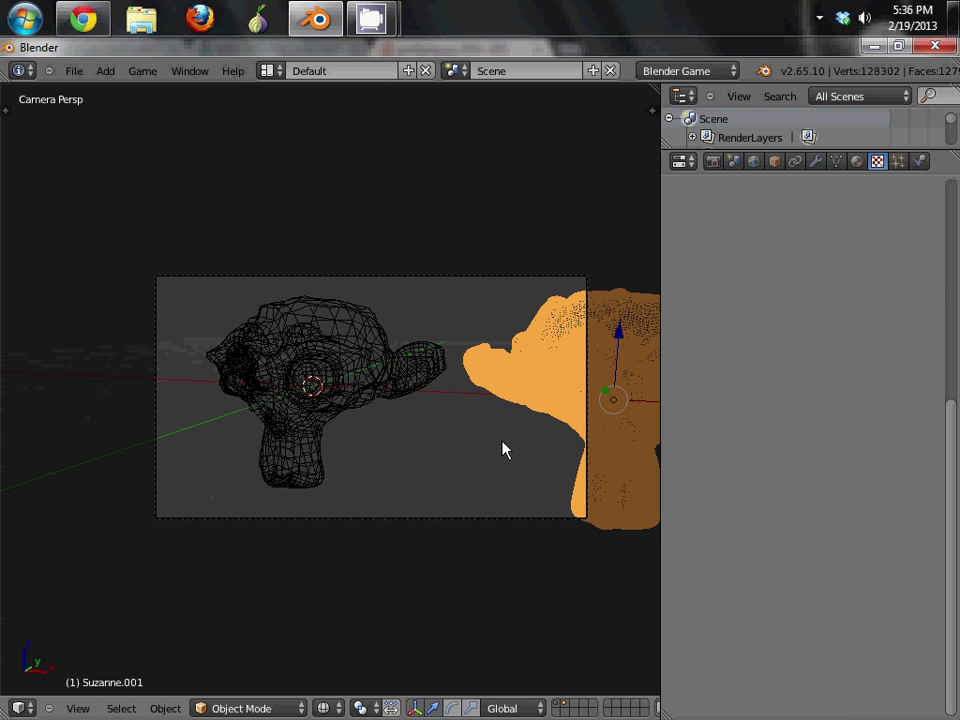
- Select the camera, pull it back along its local Z axis and shift it sideways to frame both monkeys
right_click(504, 518)
key("g")
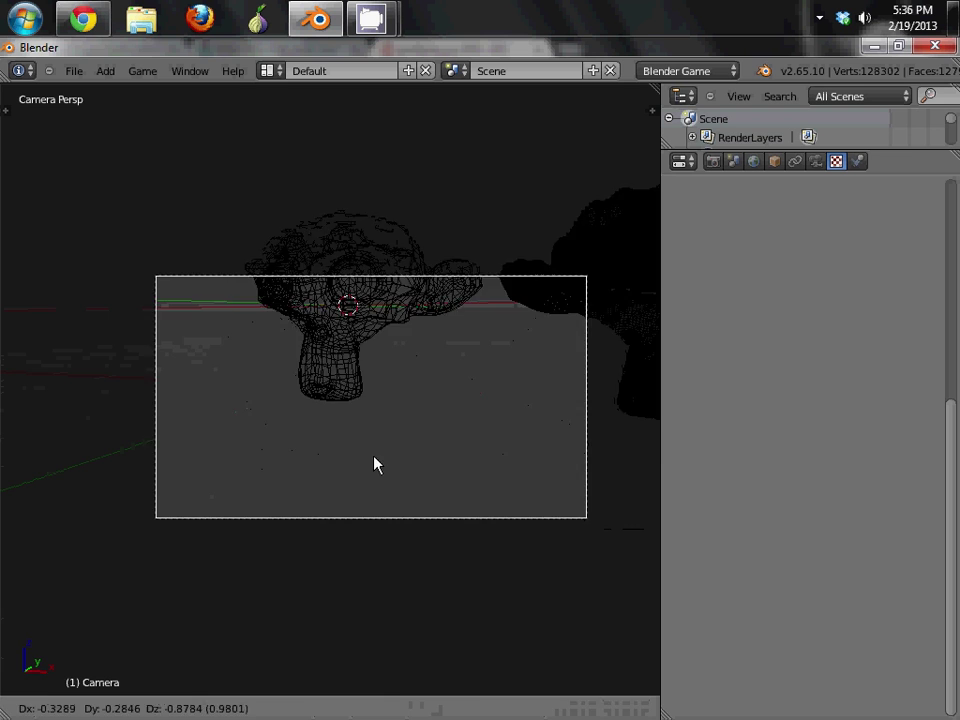
right_click(403, 416)
key("g")
key("z")
key("z")
left_click(423, 462)
key("g")
left_click(530, 462)
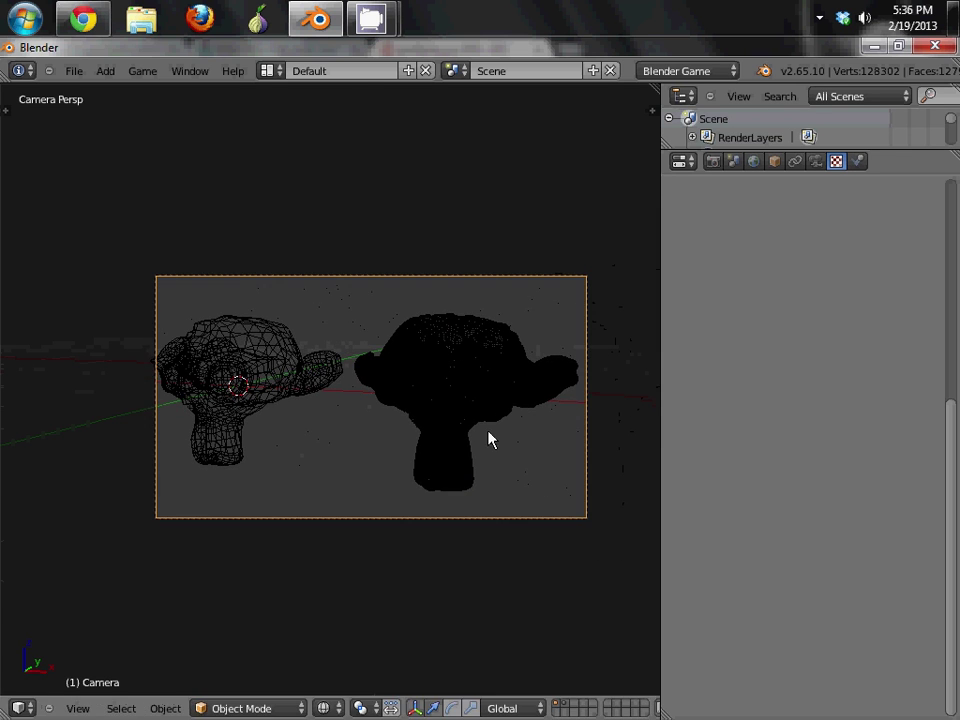
- Fine-tune the camera's framing of both monkeys and maximize the 3D view in textured shading
key("g")
key("z")
key("z")
left_click(485, 469)
key("g")
key("Return")
scroll(482, 445, "up", 3)
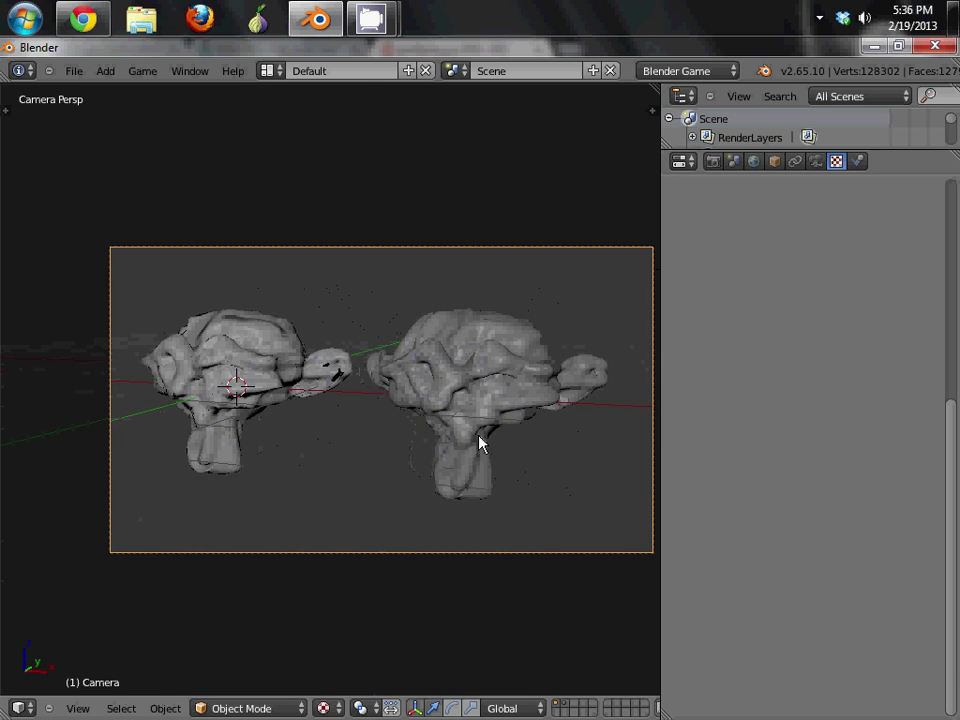
key("ctrl+Up")
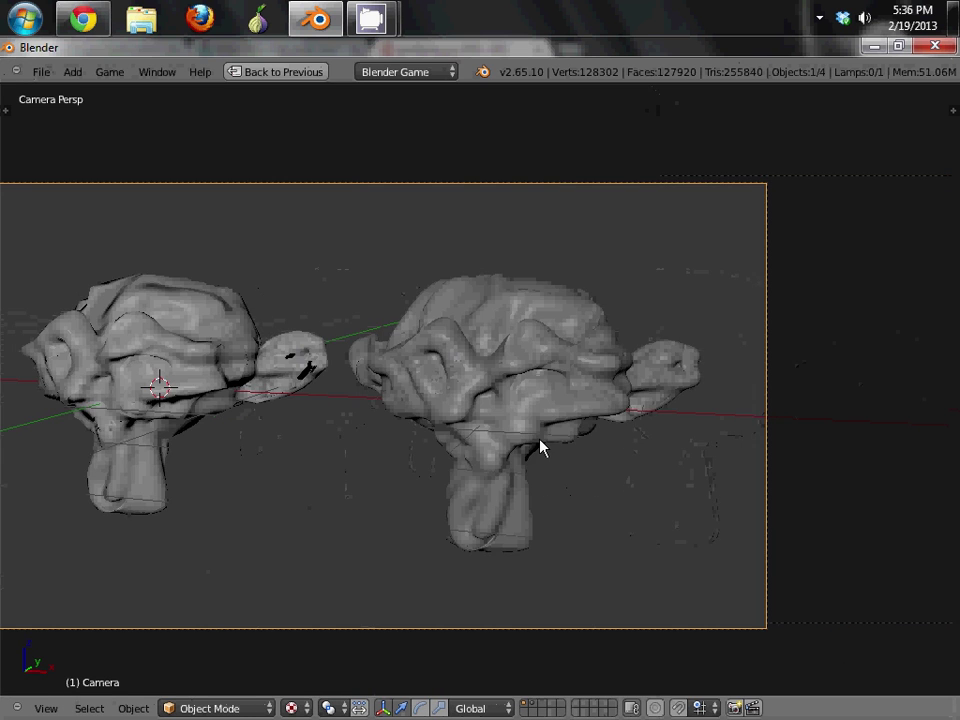
scroll(530, 415, "up", 2)
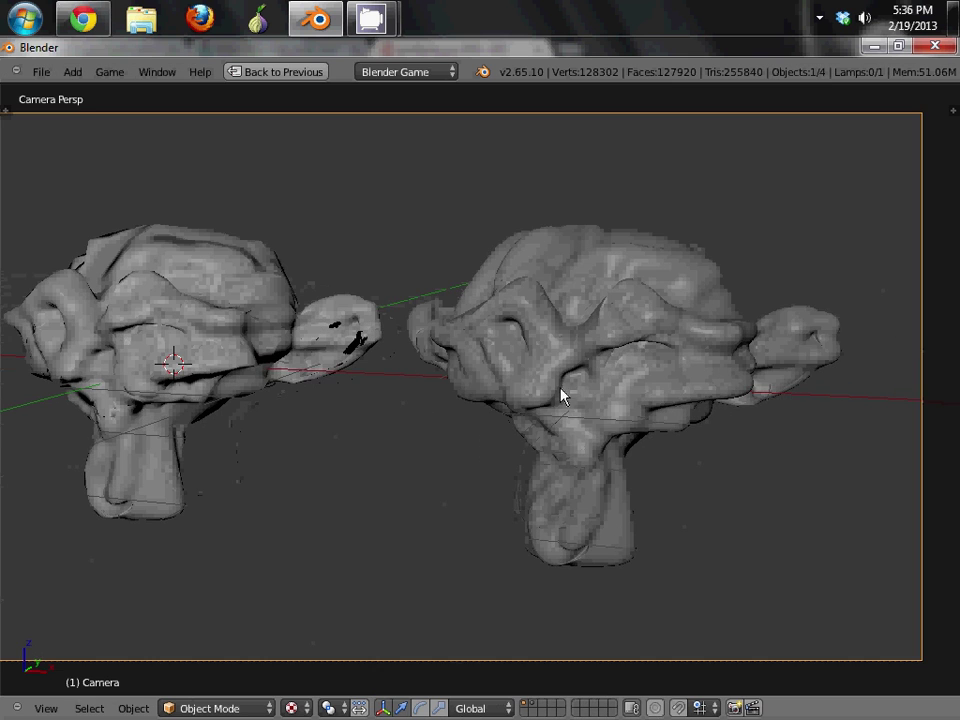
- Rotate the low-poly monkey temporarily about the global Z axis to examine its normal-mapped detail
right_click(259, 354)
right_click(259, 381)
key("r")
key("z")
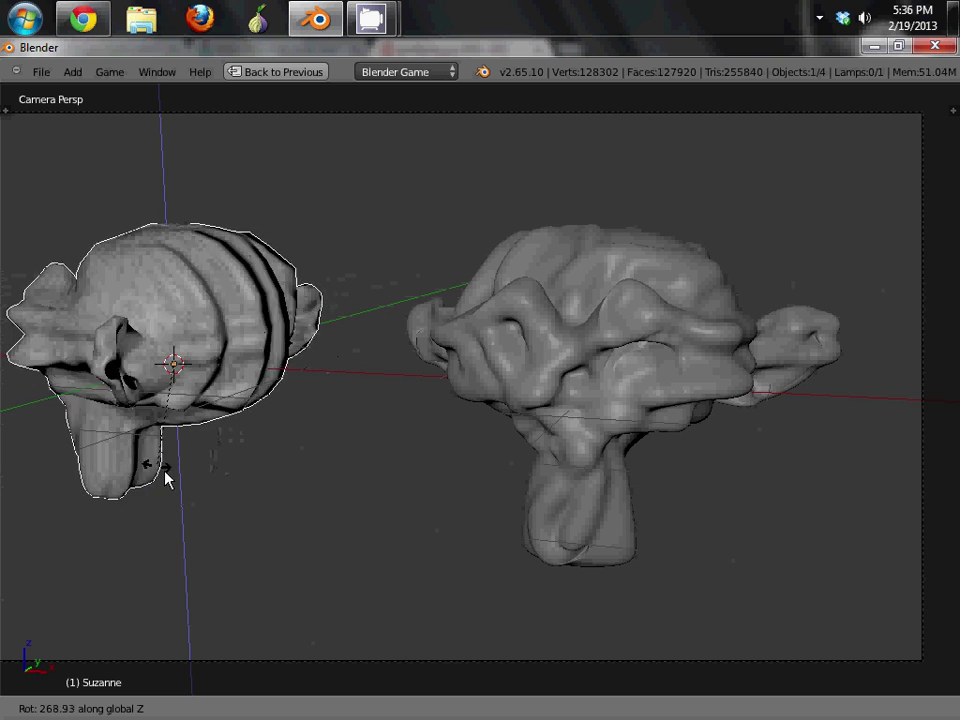
left_click(427, 235)
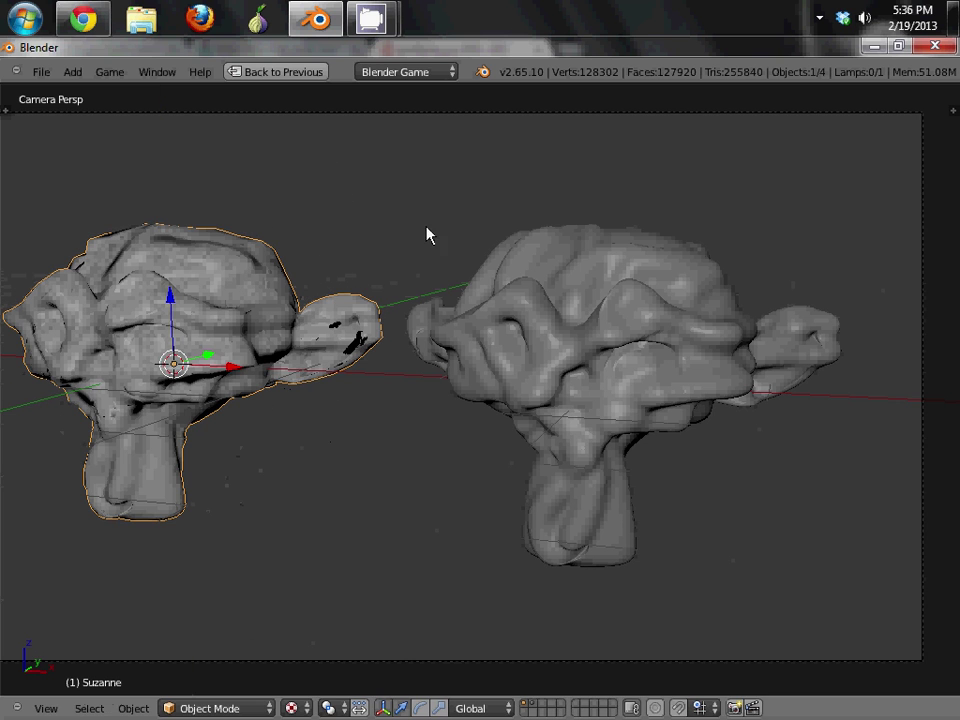
- Rotate the high-poly monkey temporarily about the global Z axis to compare its real geometry
right_click(445, 358)
key("r")
key("z")
key("z")
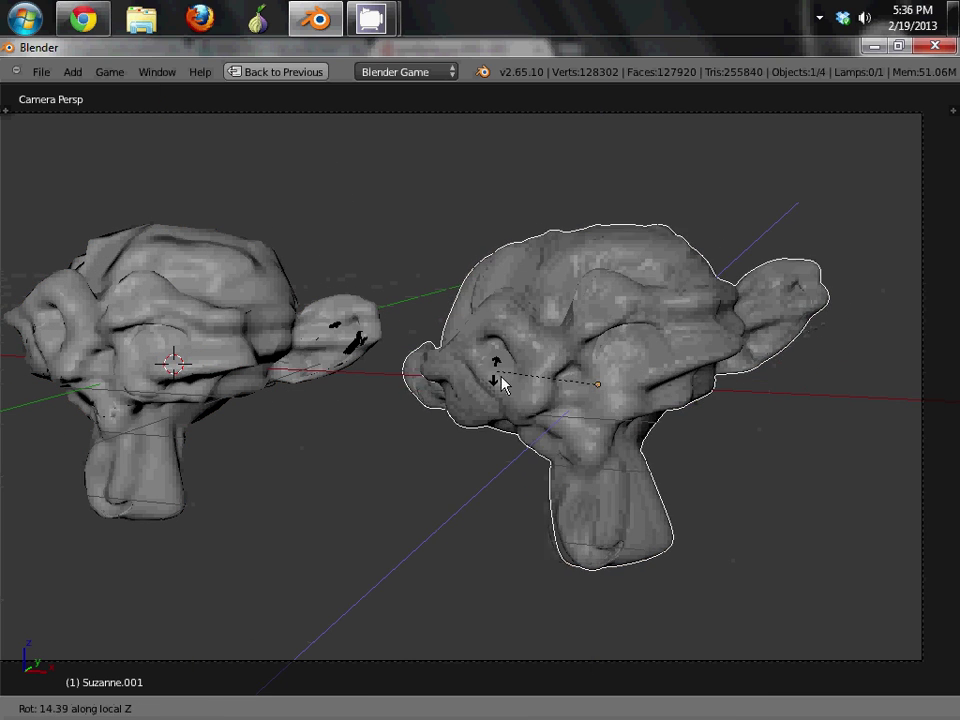
key("z")
key("z")
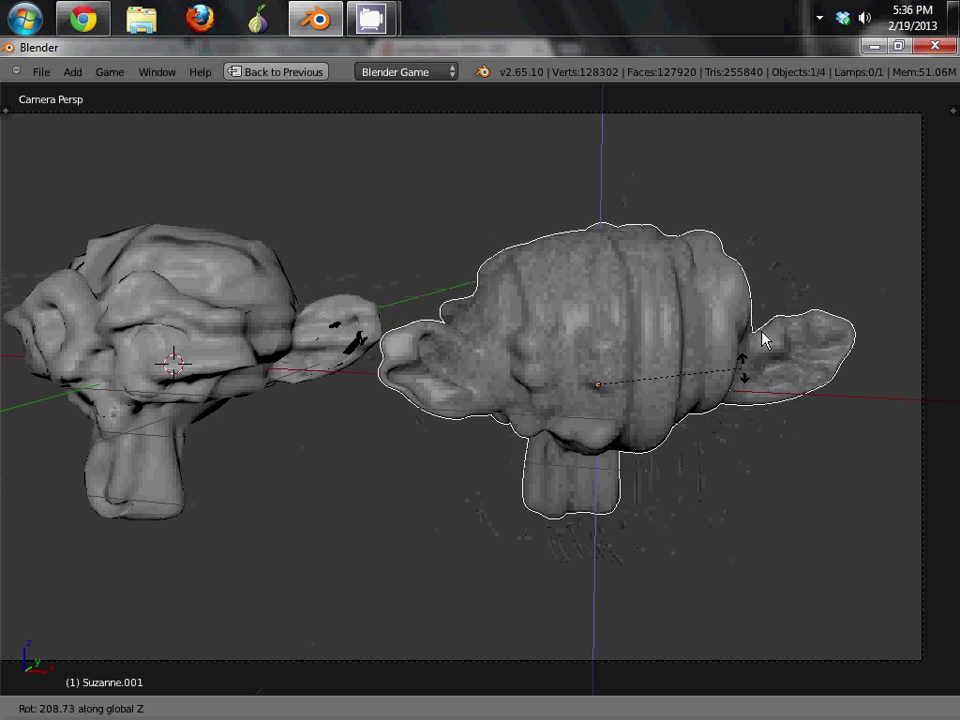
key("Escape")
- Select the low-poly monkey again and spin it temporarily about the global Z axis to compare it with the high-poly one
right_click(5, 355)
right_click(175, 335)
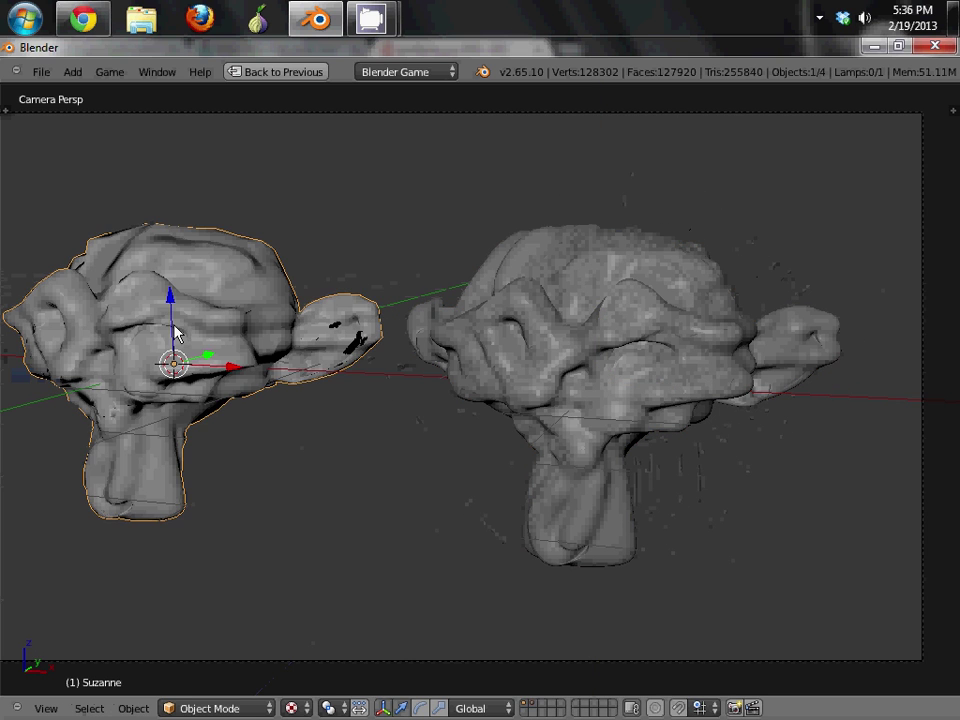
key("r")
key("z")
key("z")
key("z")
key("z")
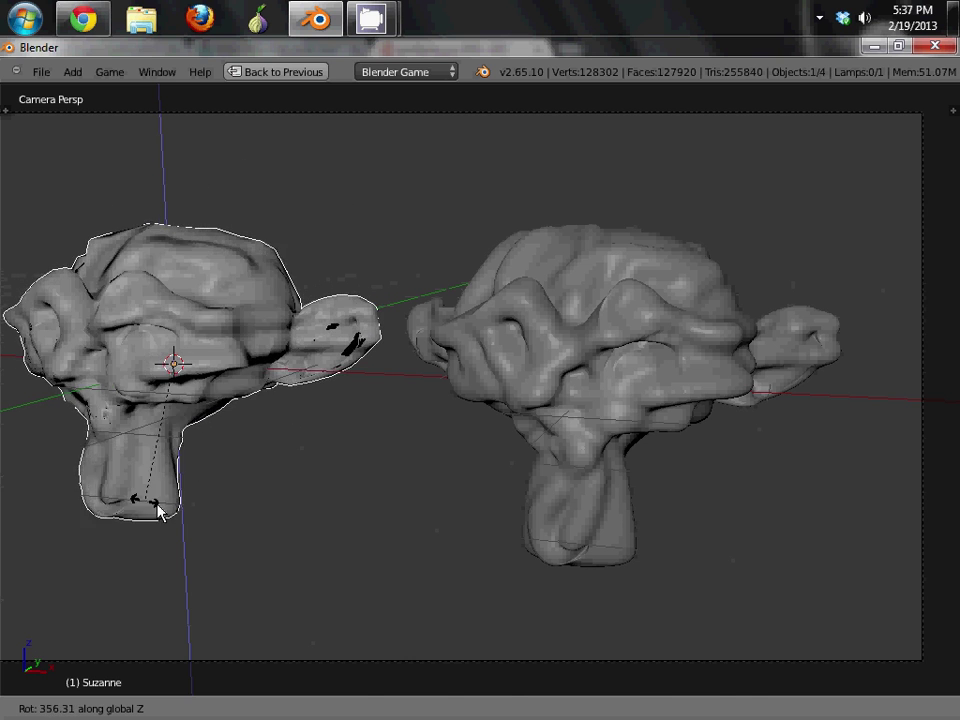
left_click(197, 475)
scroll(214, 461, "down", 1)
scroll(214, 461, "up", 1)
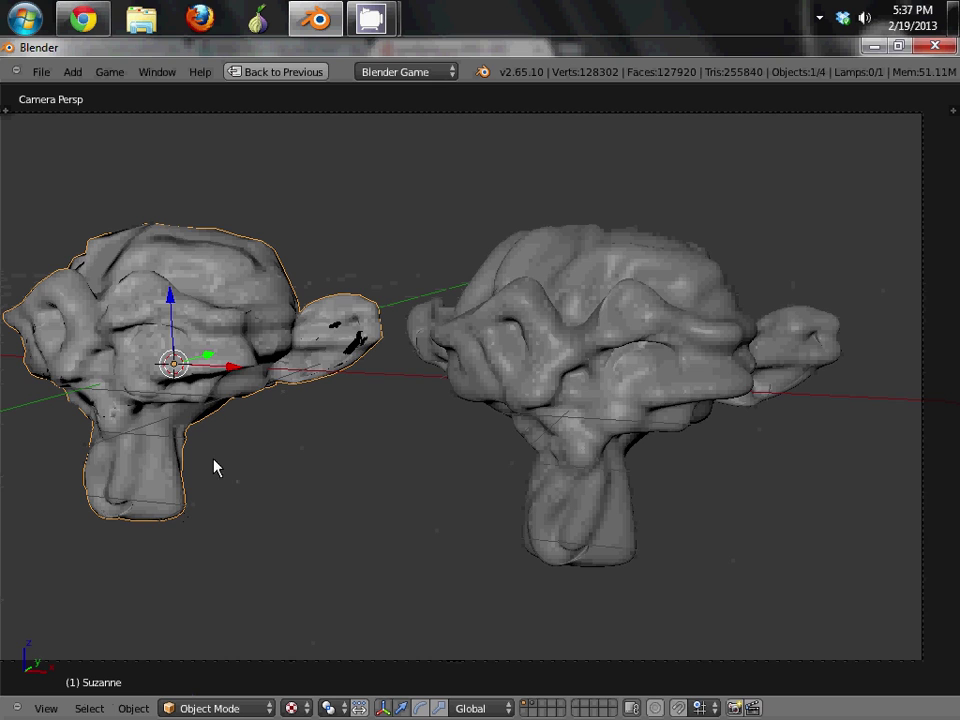
middle_click_drag(227, 457, 292, 440, "shift")
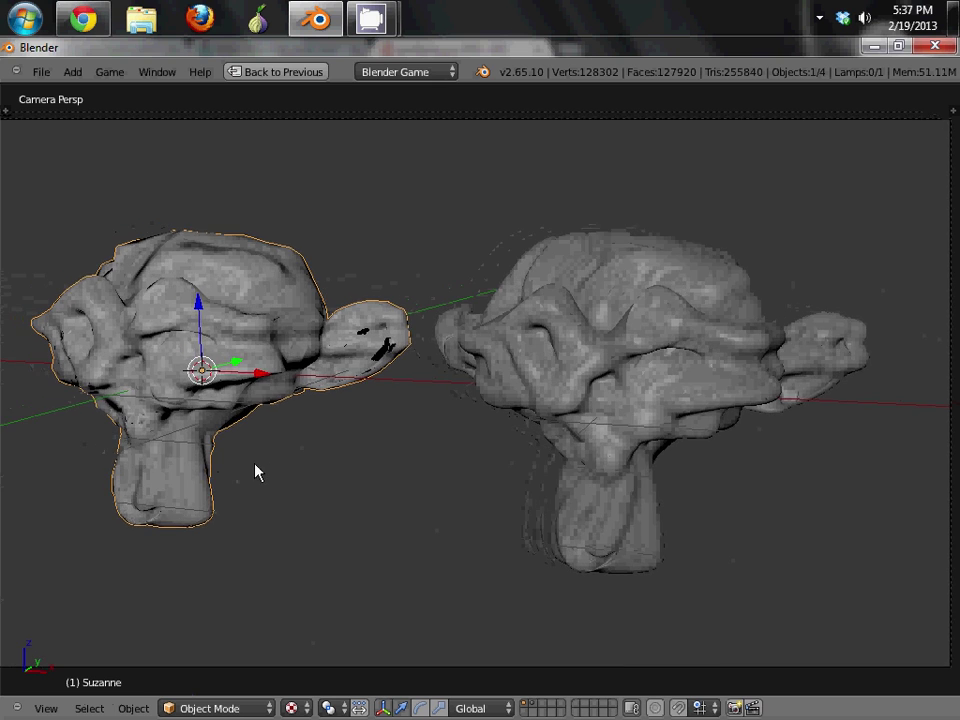
scroll(255, 464, "down", 1)
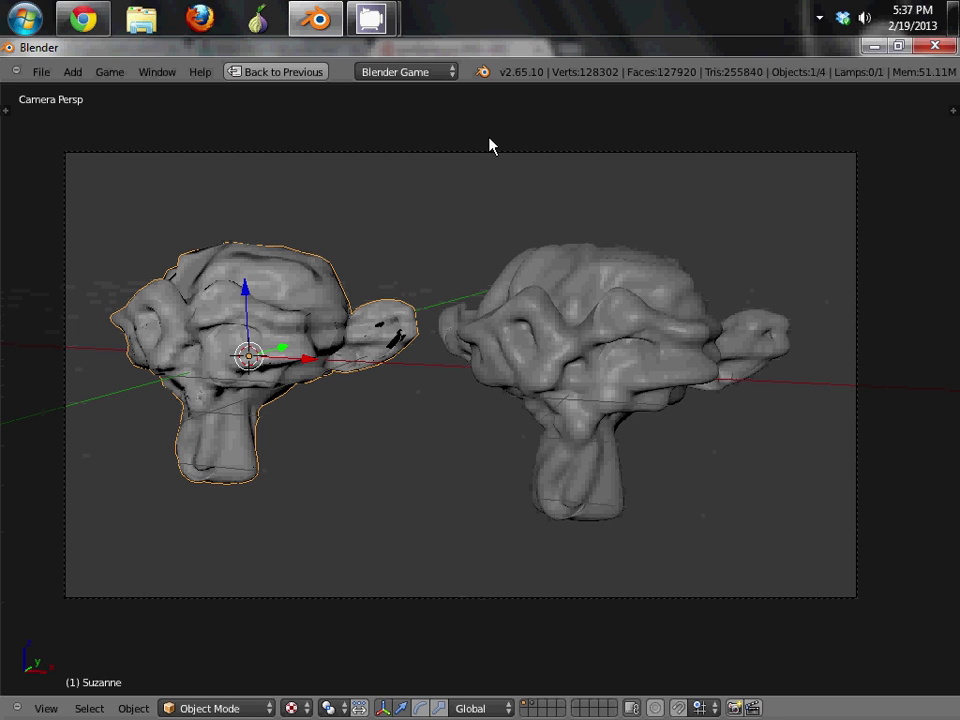
scroll(276, 279, "up", 1)
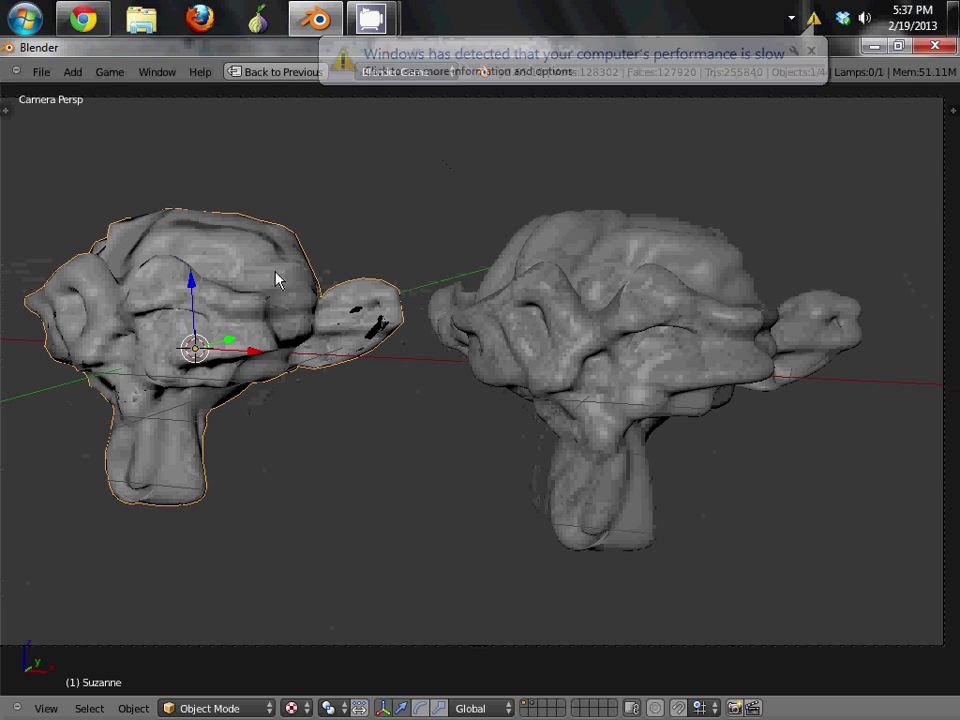
- Dismiss the Windows performance warning and close its color scheme dialog without choosing a scheme
left_click(810, 54)
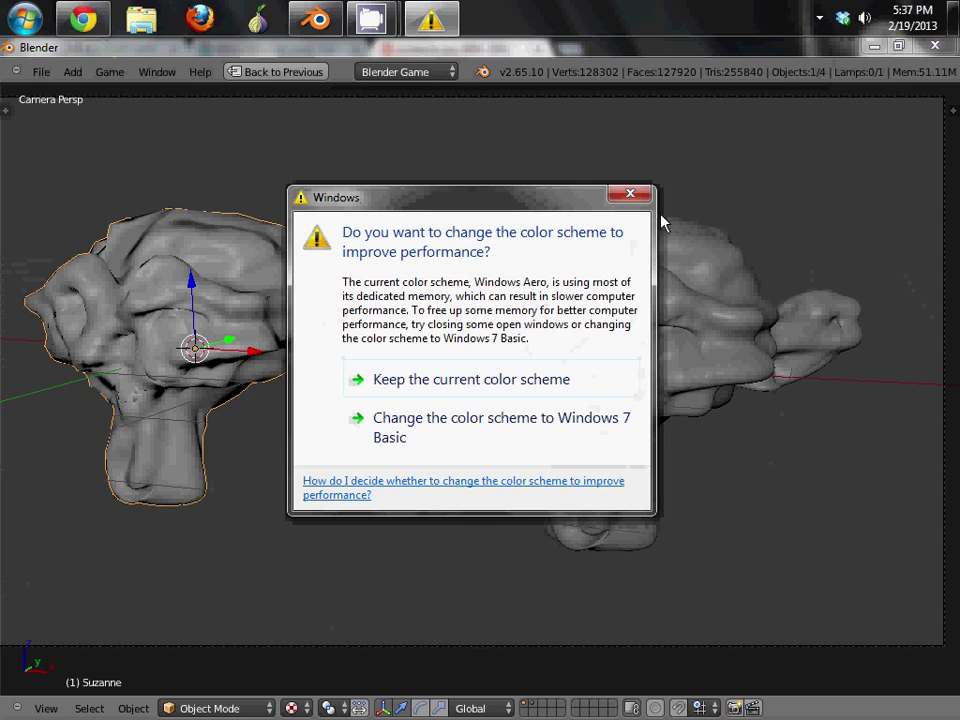
left_click(631, 195)
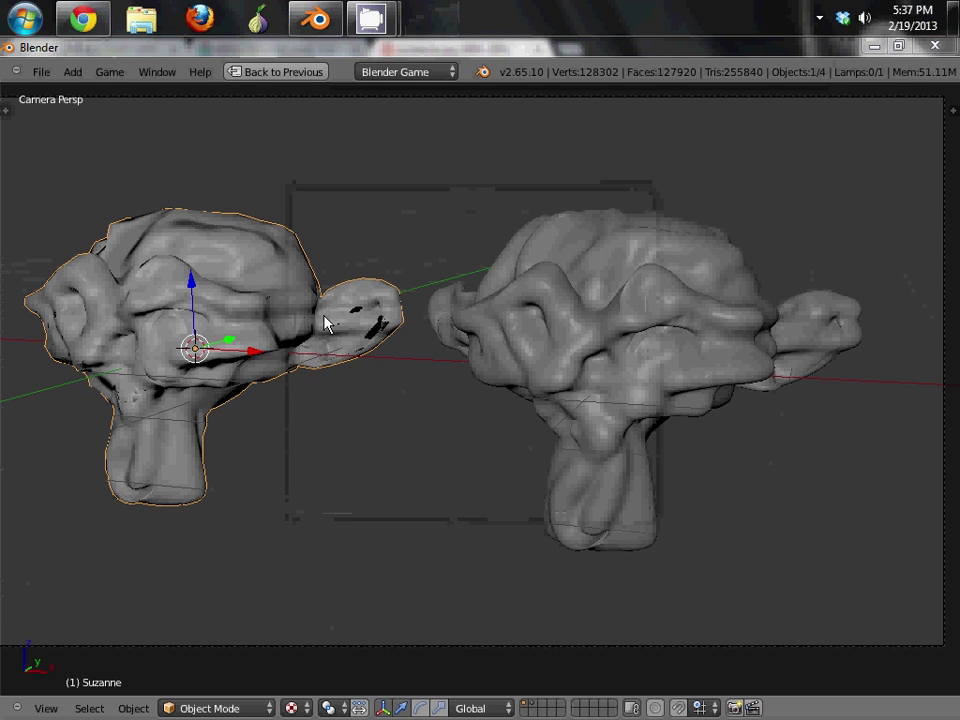
- Restore the previous multi-editor layout and set the specular intensity of the low-poly monkey's material to 0
left_click(275, 72)
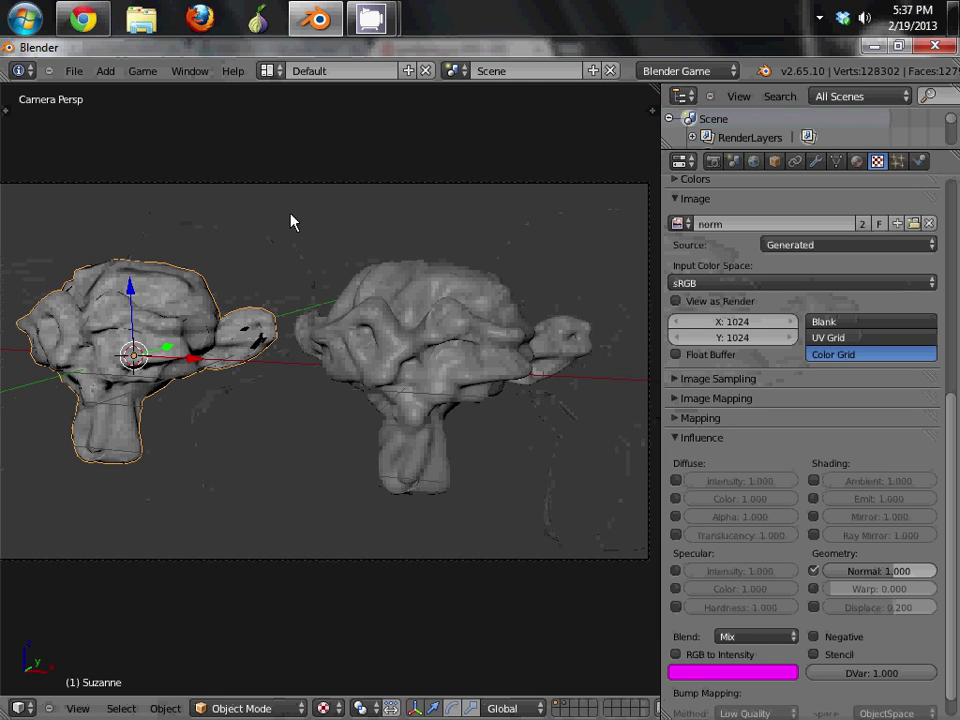
left_click(856, 161)
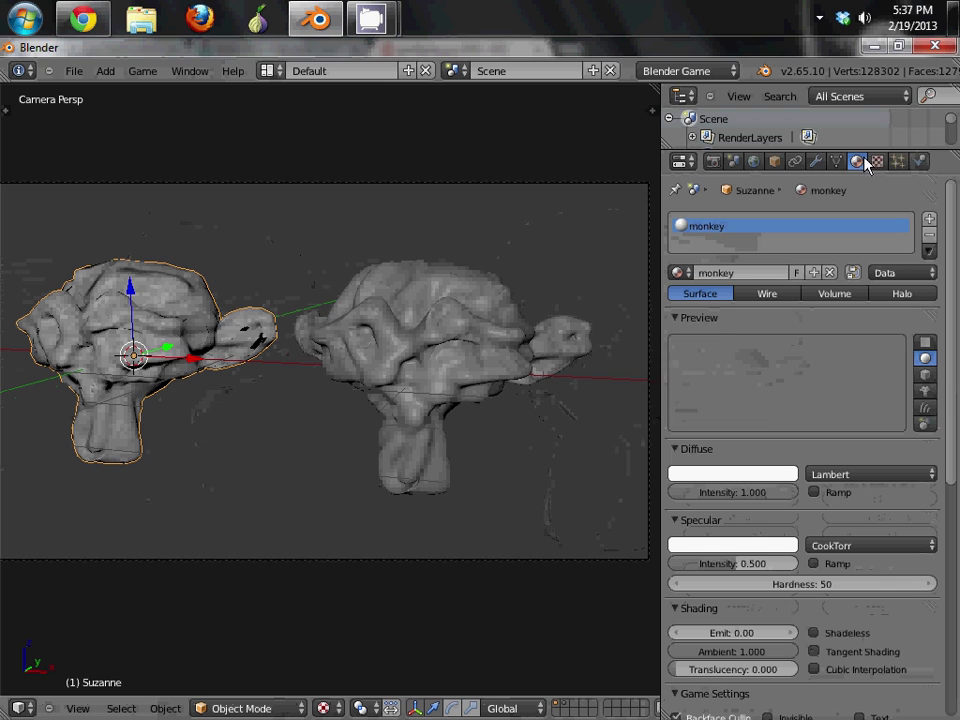
left_click_drag(752, 566, 617, 579)
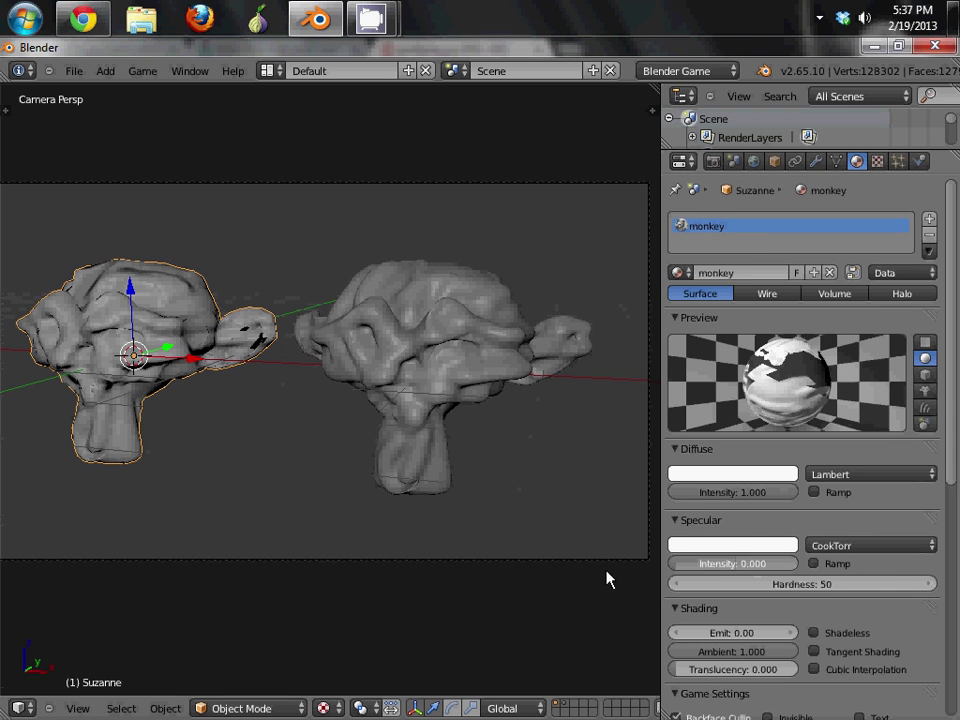
- Reselect only the low-poly monkey and rotate it temporarily about the global Z axis to examine its shading without specular
right_click(230, 355)
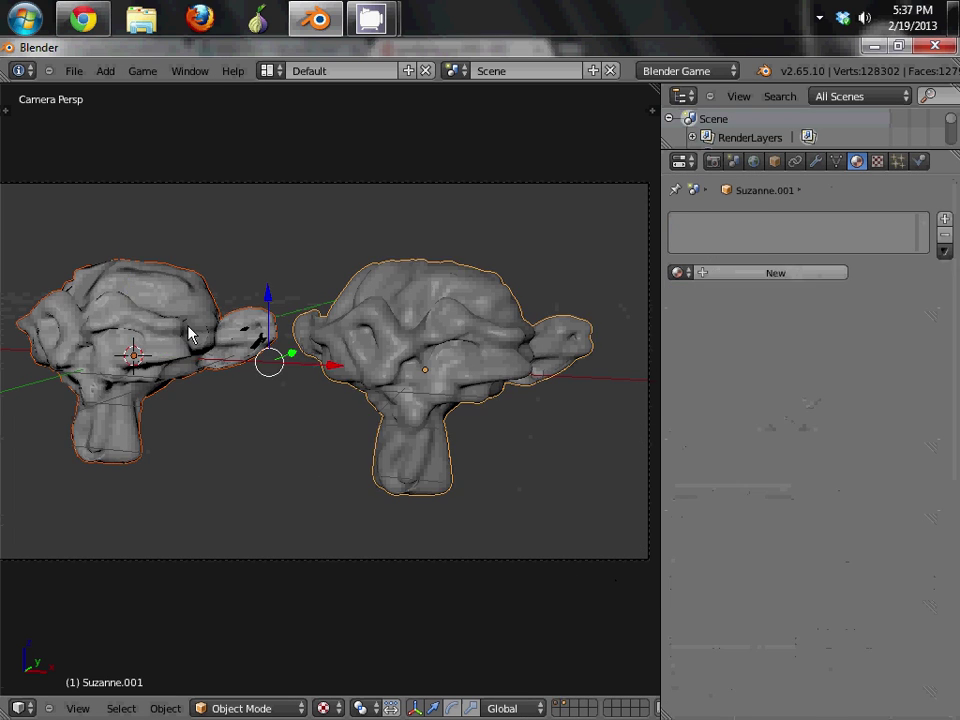
right_click(193, 332)
key("r")
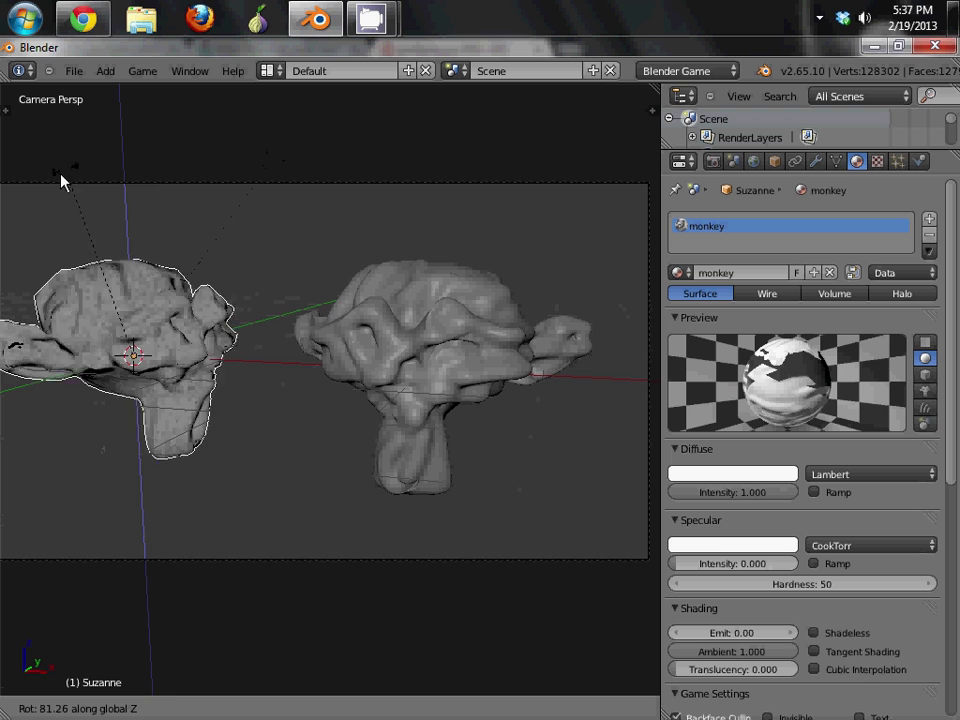
left_click(163, 355)
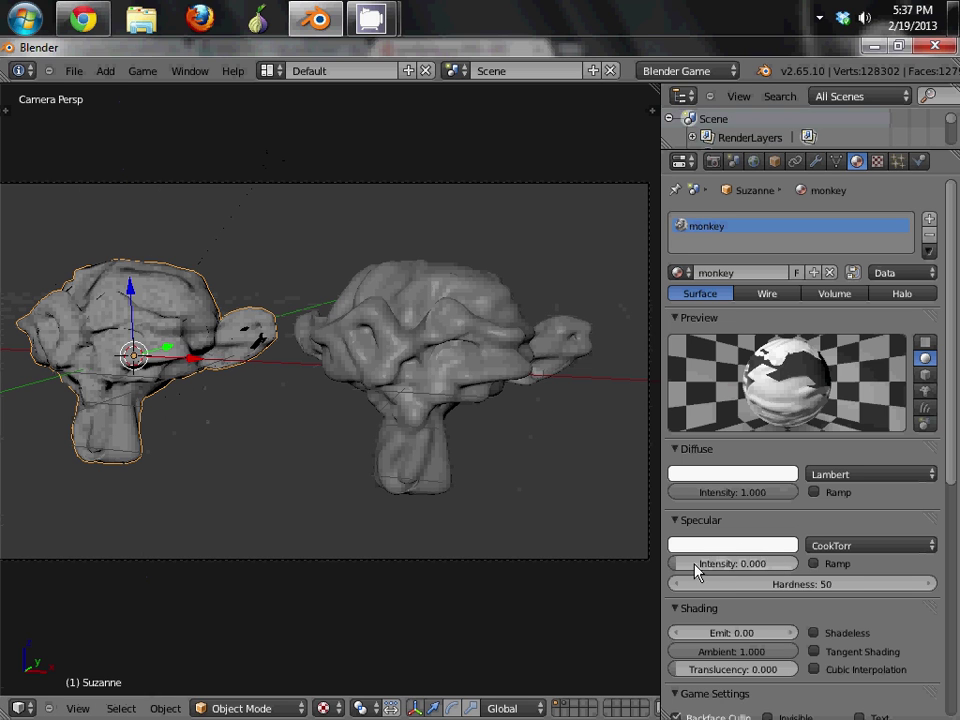
- Set the monkey material's specular intensity to 1.000 and spin the low-poly monkey temporarily about global Z to examine the highlights
left_click_drag(697, 570, 880, 568)
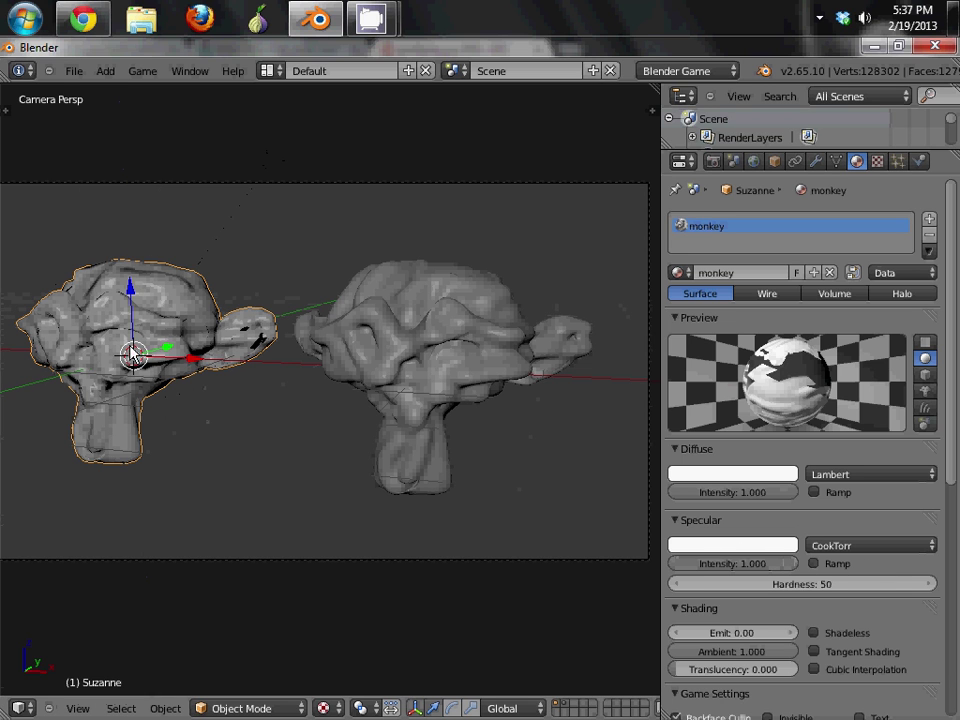
key("r")
key("z")
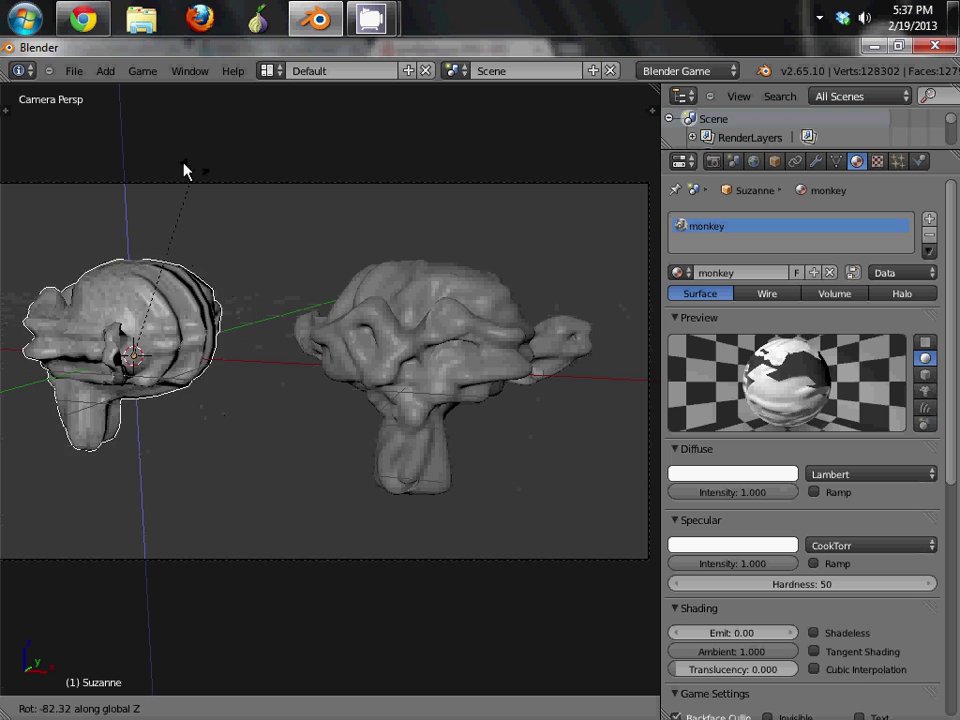
left_click(60, 345)
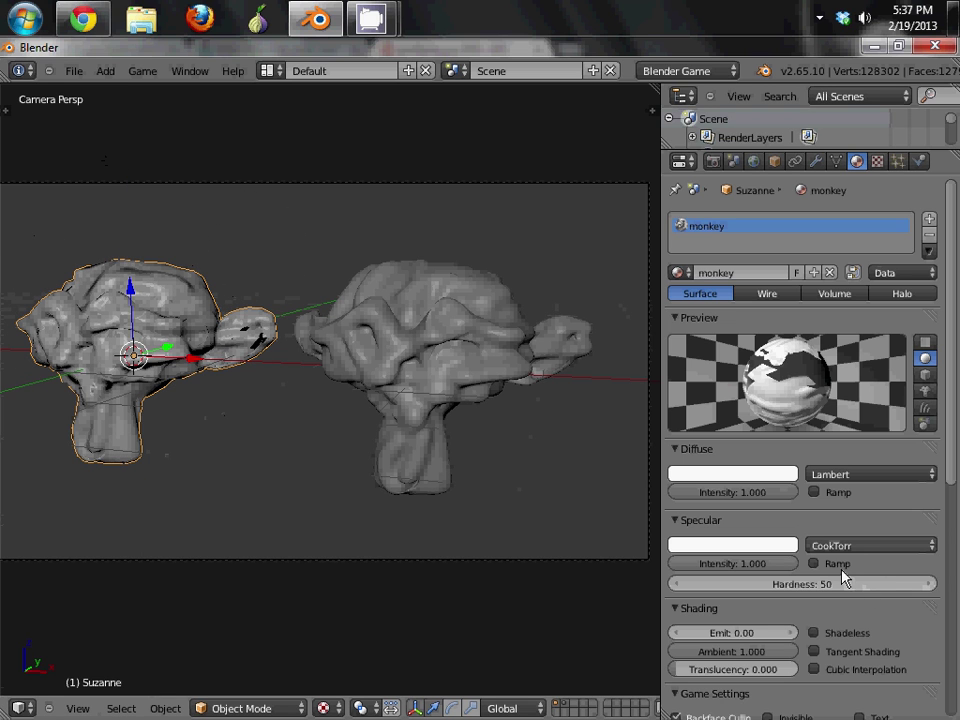
- Change the monkey material's specular shader to WardIso and set its slope to 0.08125
left_click(853, 545)
left_click(838, 455)
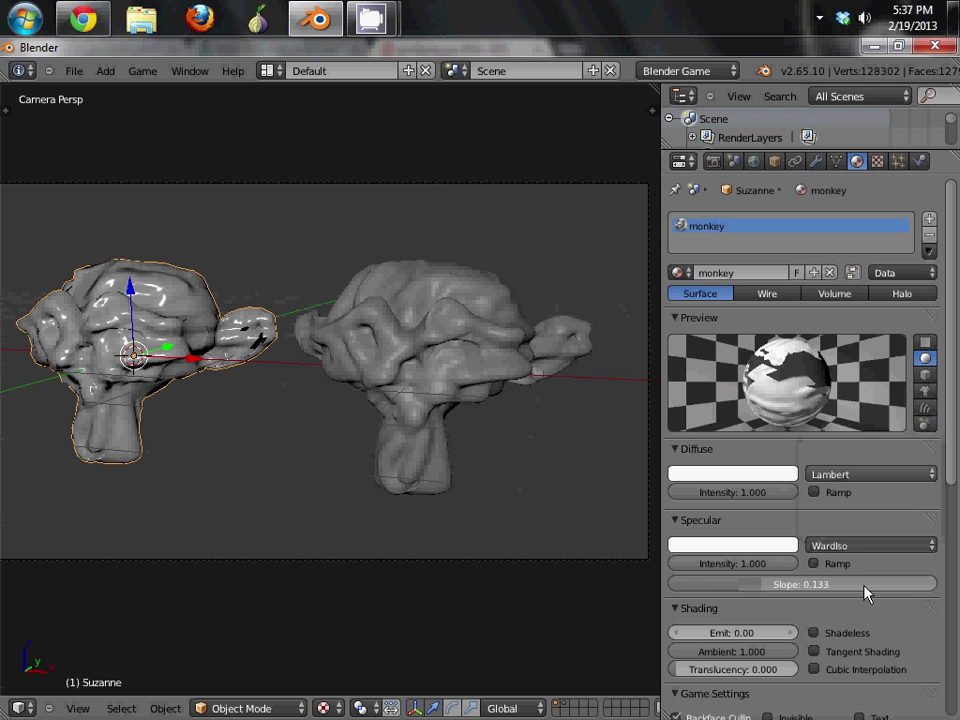
left_click_drag(866, 593, 786, 598)
- Rotate the low-poly monkey temporarily about the global Z axis to examine the sharper WardIso highlights on its normal-mapped surface
key("r")
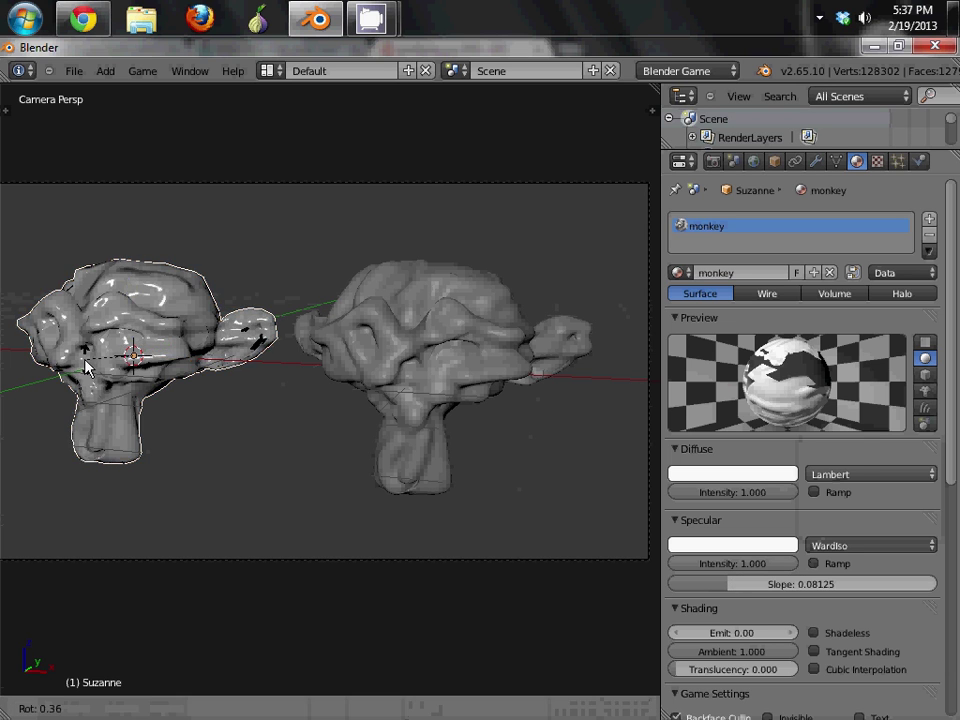
key("z")
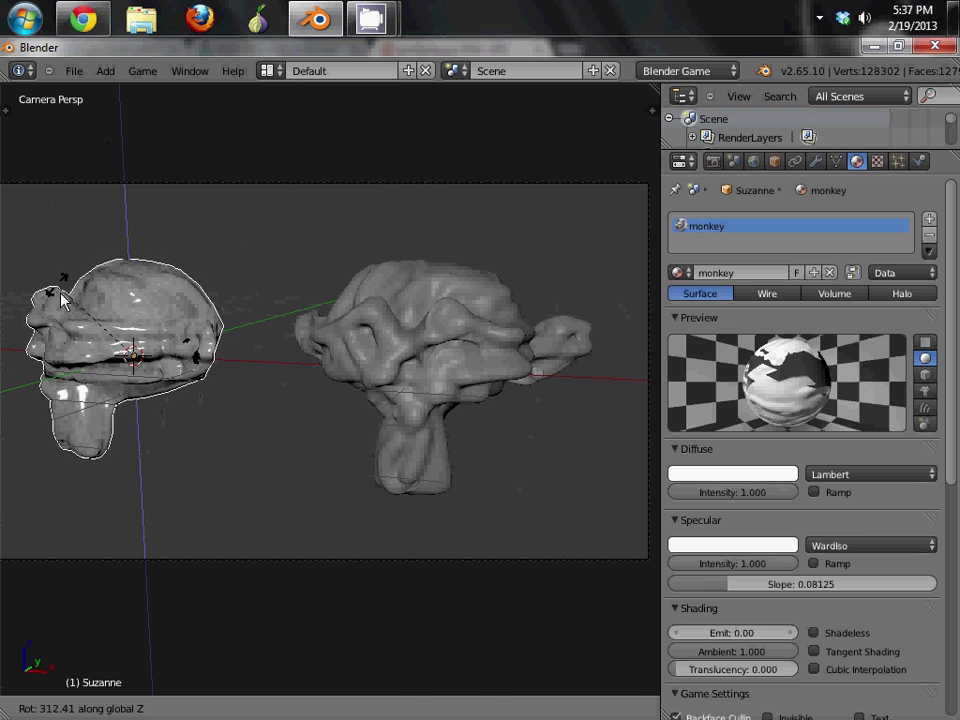
left_click(364, 386)
- Alternate the selection between the high-poly and low-poly monkeys to compare them, ending with the low-poly one selected
right_click(386, 358)
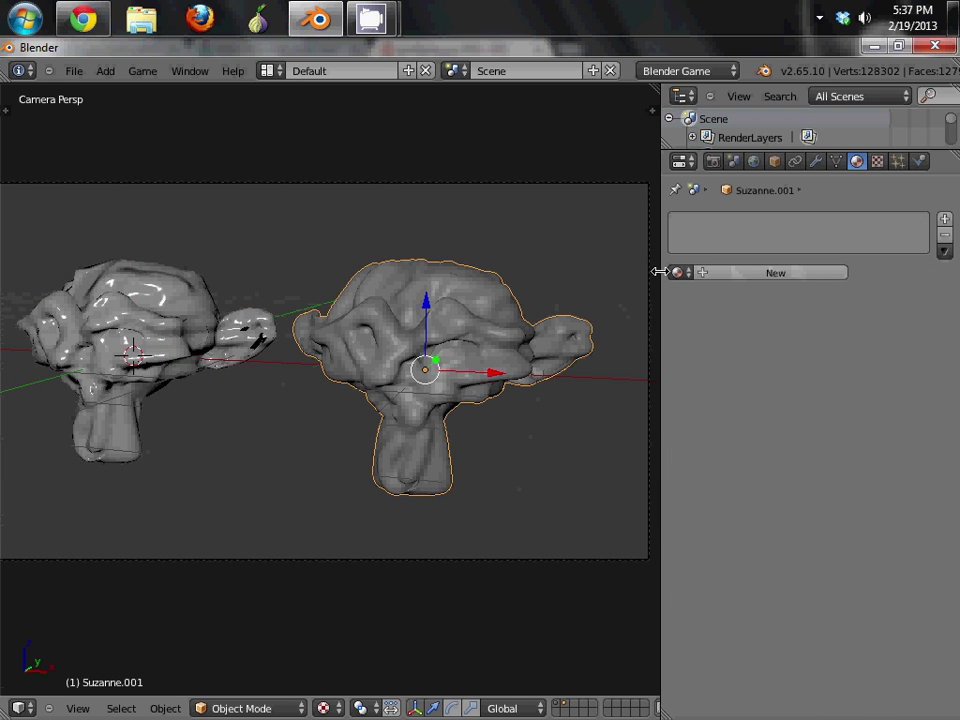
right_click(79, 340)
right_click(364, 327)
right_click(320, 343)
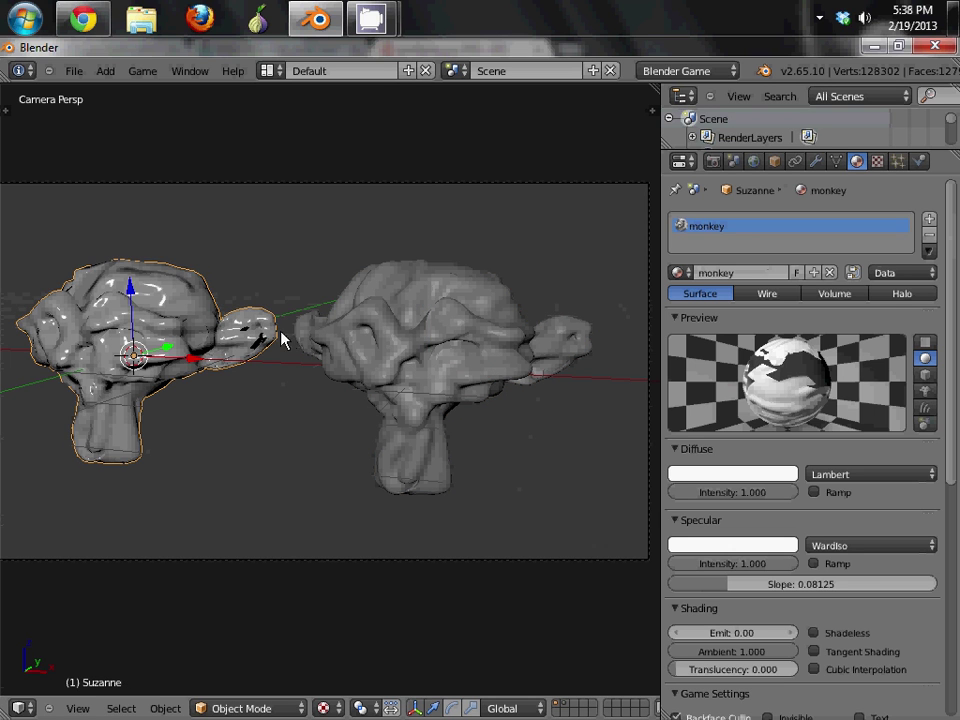
right_click(340, 334)
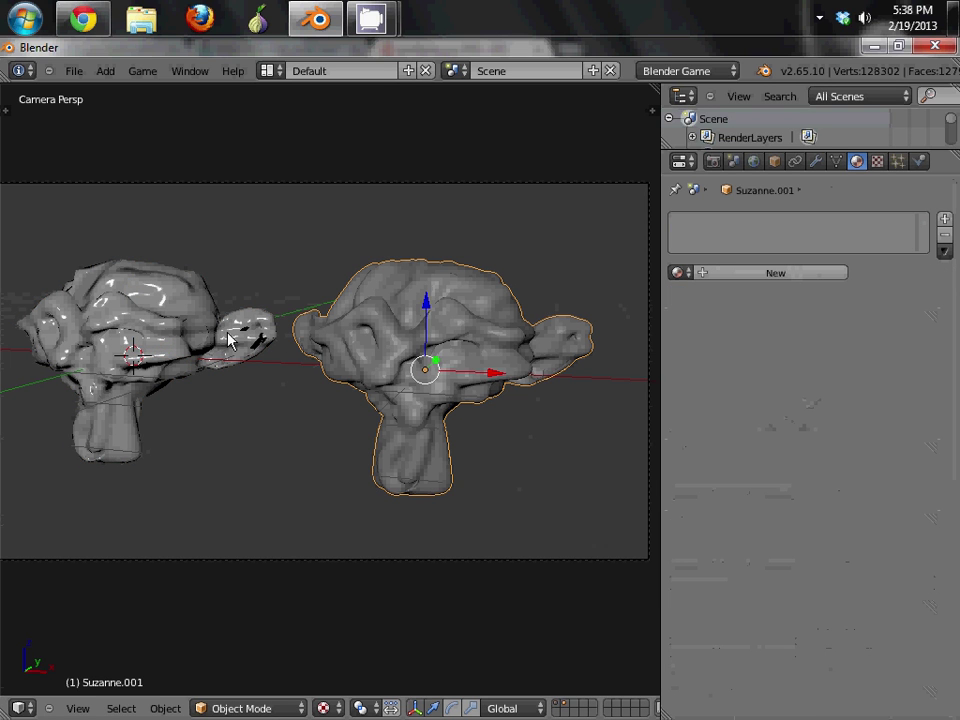
right_click(262, 326)
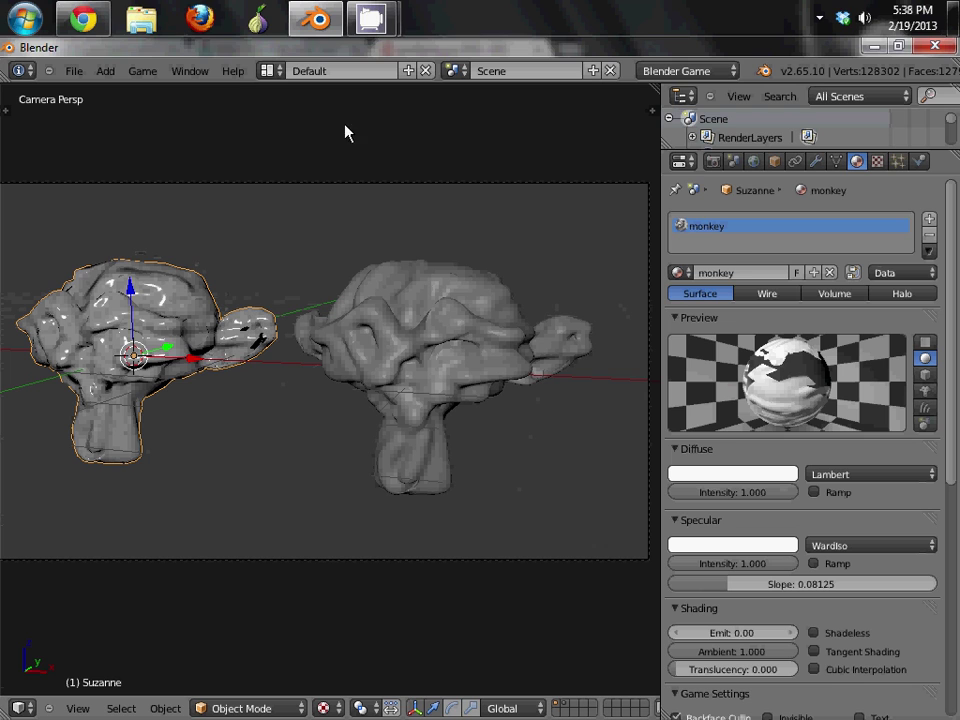